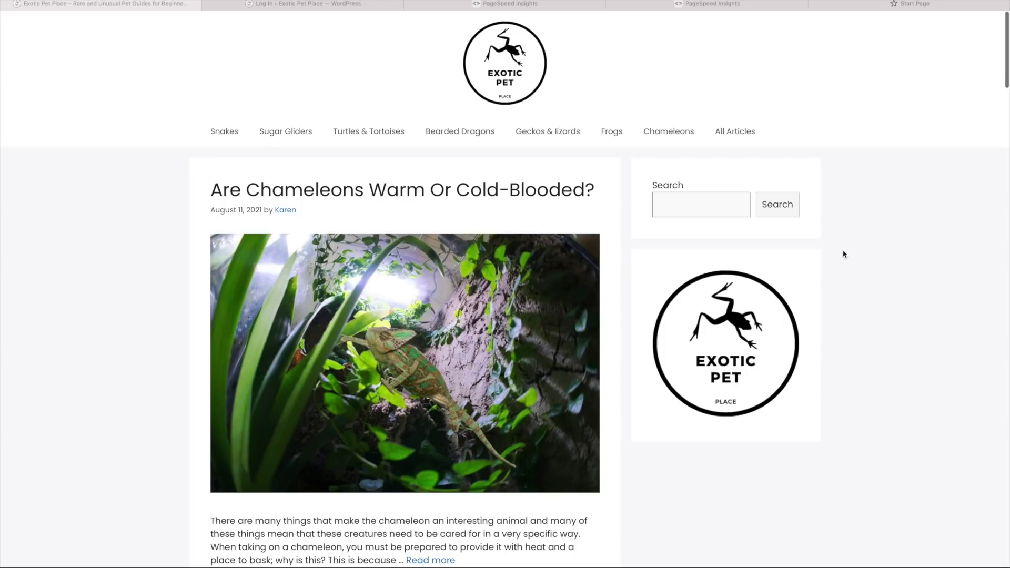
pyautogui.scroll(-2, 844, 254)
pyautogui.scroll(-1, 843, 254)
pyautogui.scroll(-1, 843, 254)
pyautogui.scroll(-1, 843, 255)
pyautogui.scroll(-1, 843, 254)
pyautogui.scroll(-1, 844, 254)
pyautogui.scroll(-1, 843, 254)
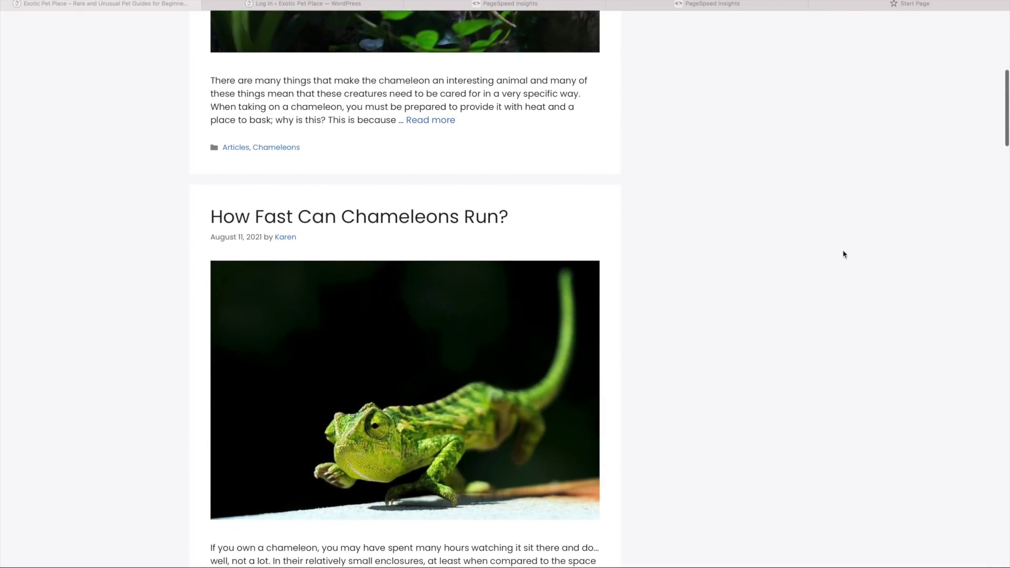
pyautogui.scroll(-1, 843, 254)
pyautogui.scroll(-1, 843, 254)
pyautogui.scroll(-1, 843, 255)
pyautogui.scroll(-1, 843, 254)
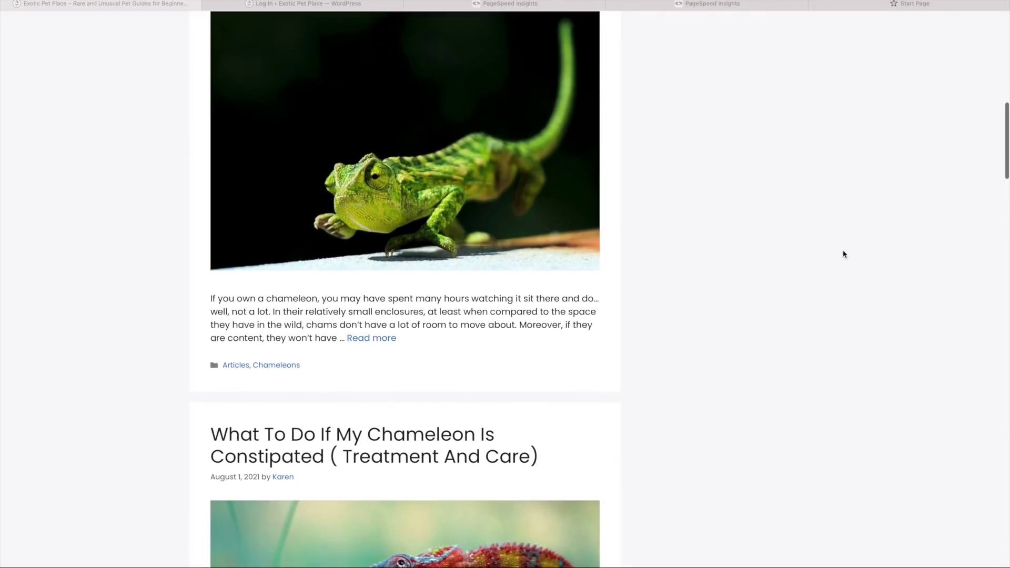
pyautogui.scroll(-1, 844, 255)
pyautogui.scroll(-1, 842, 254)
pyautogui.scroll(-1, 843, 254)
pyautogui.scroll(-2, 844, 254)
pyautogui.scroll(-1, 843, 254)
pyautogui.scroll(-1, 844, 255)
pyautogui.scroll(-1, 843, 254)
pyautogui.scroll(-1, 844, 254)
pyautogui.scroll(-1, 843, 254)
pyautogui.scroll(-1, 843, 255)
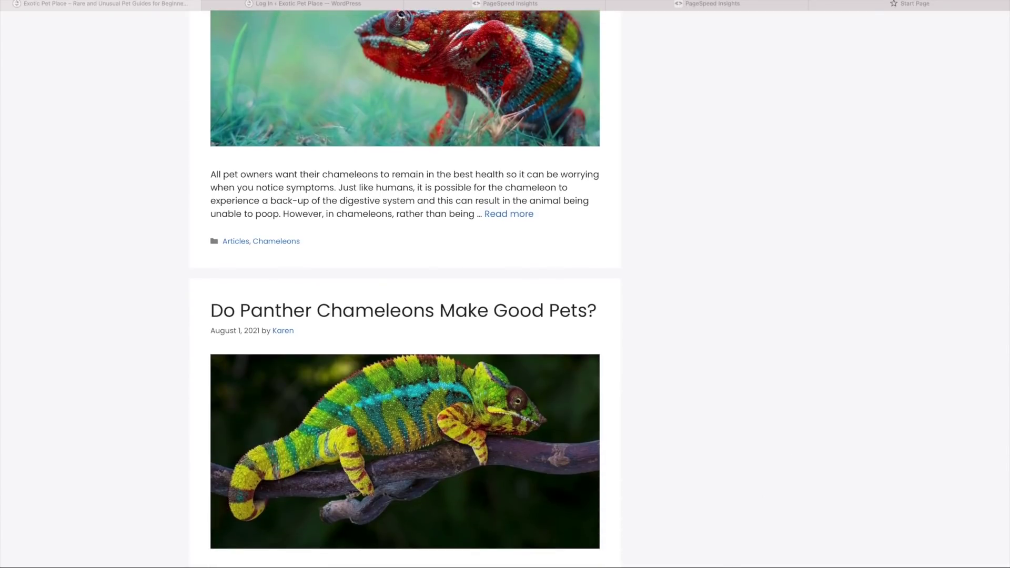
pyautogui.scroll(4, 692, 410)
pyautogui.scroll(3, 693, 411)
pyautogui.scroll(5, 693, 410)
pyautogui.scroll(3, 692, 410)
pyautogui.scroll(8, 692, 411)
pyautogui.scroll(3, 686, 402)
pyautogui.scroll(2, 470, 216)
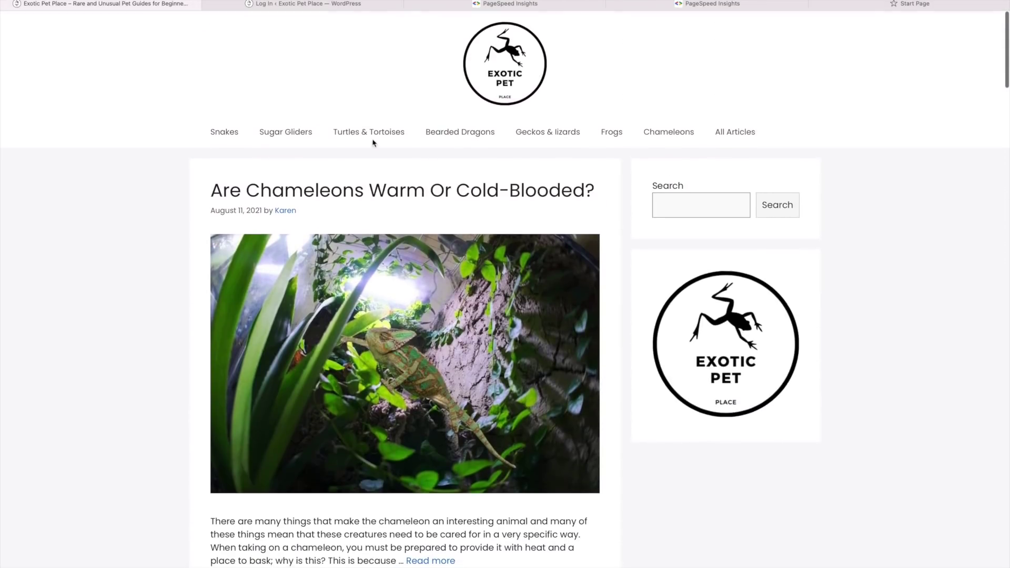
# Browse Sugar Gliders, Turtles & Tortoises and All Articles, then open the chameleon blood article
pyautogui.click(295, 134)
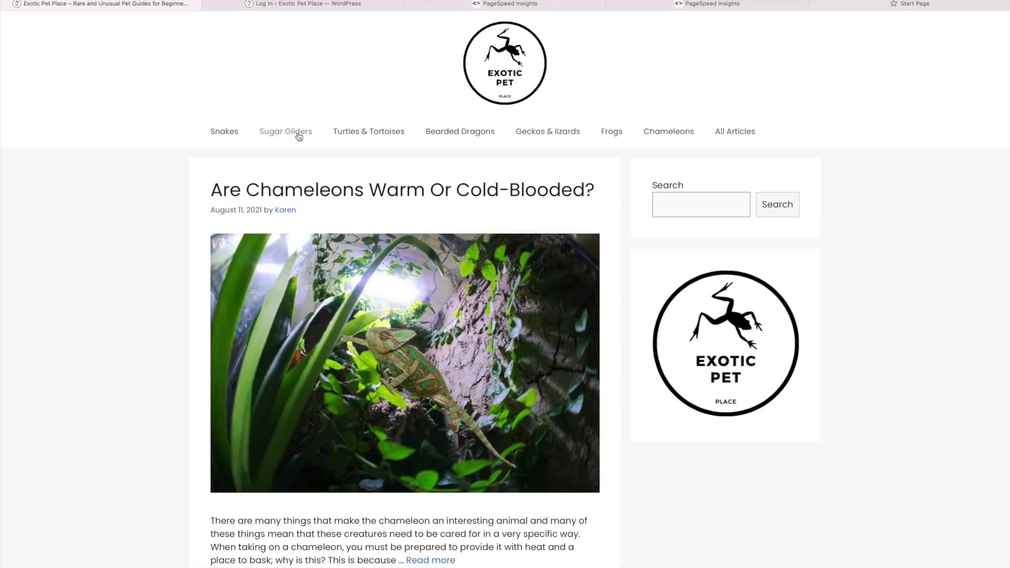
pyautogui.click(346, 133)
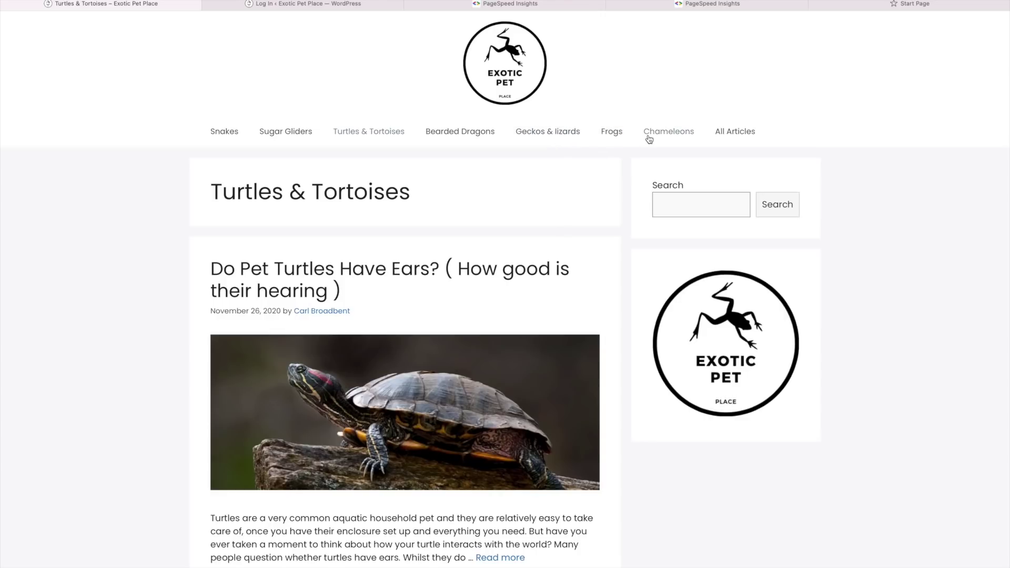
pyautogui.click(730, 140)
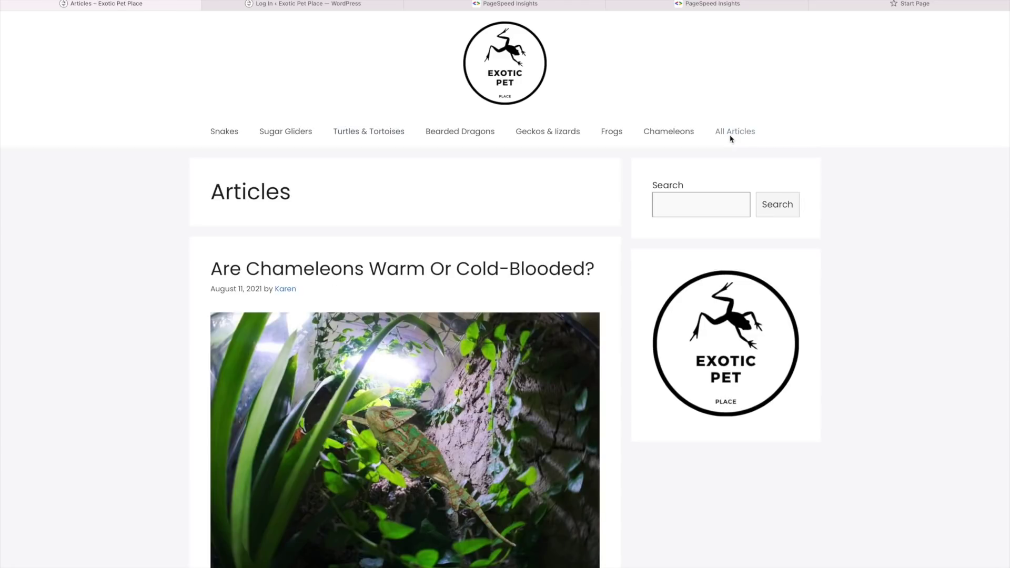
pyautogui.scroll(-3, 600, 211)
pyautogui.scroll(-2, 600, 212)
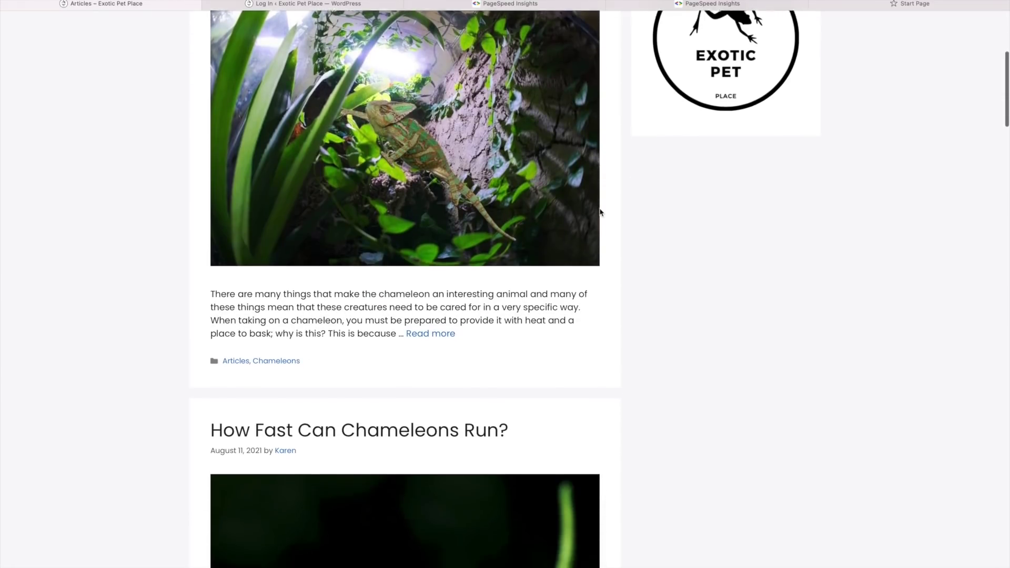
pyautogui.scroll(2, 599, 211)
pyautogui.scroll(3, 600, 211)
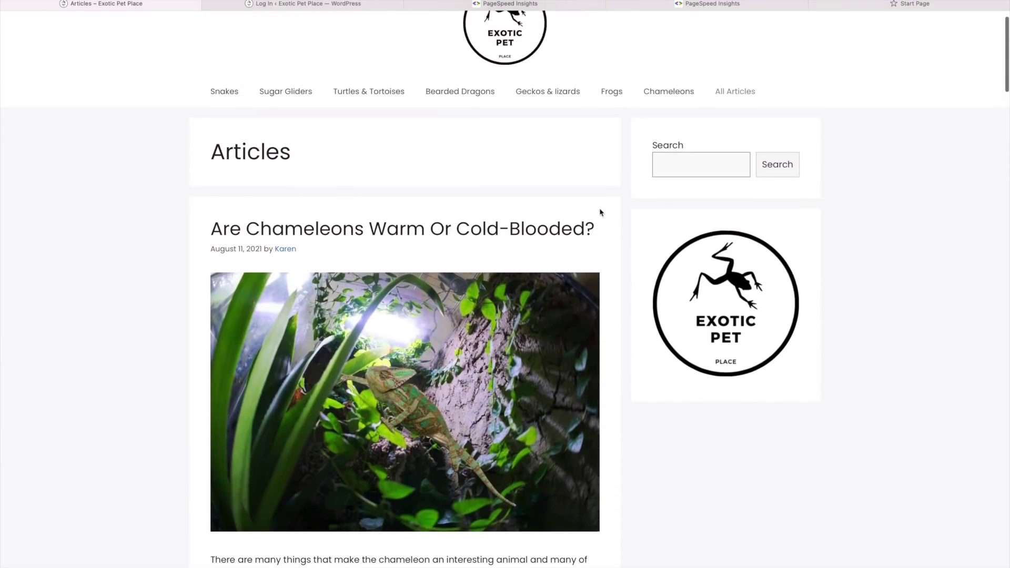
pyautogui.click(528, 249)
pyautogui.scroll(-1, 423, 305)
pyautogui.scroll(-2, 424, 305)
pyautogui.scroll(-1, 424, 308)
pyautogui.scroll(-1, 423, 308)
pyautogui.scroll(-2, 424, 308)
pyautogui.scroll(-1, 424, 308)
pyautogui.scroll(-1, 423, 308)
pyautogui.scroll(-1, 423, 308)
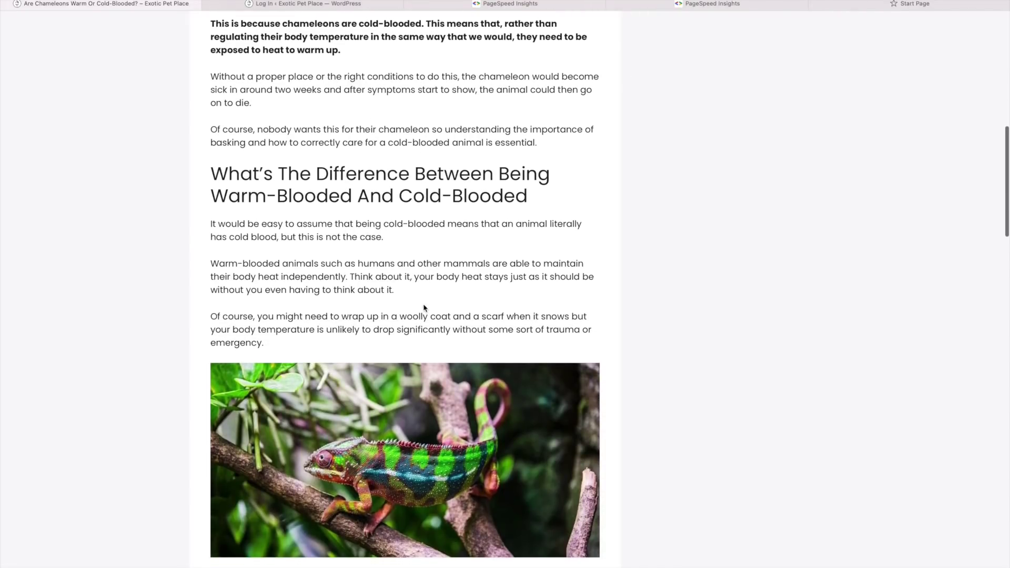
pyautogui.scroll(-1, 423, 308)
pyautogui.scroll(-1, 424, 308)
pyautogui.scroll(-1, 424, 308)
pyautogui.scroll(-2, 423, 308)
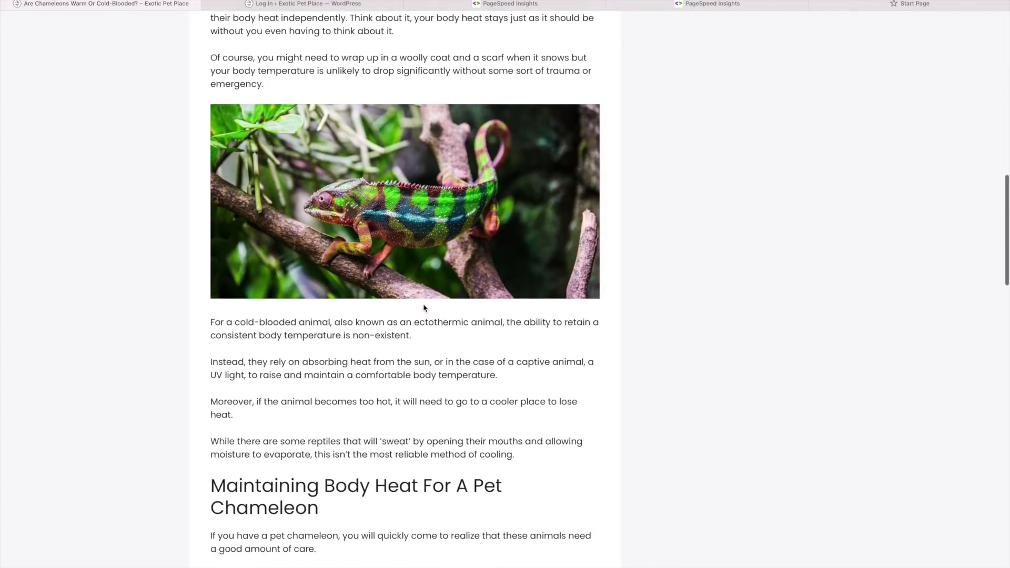
pyautogui.scroll(-1, 423, 308)
pyautogui.scroll(-2, 424, 308)
pyautogui.scroll(-1, 424, 308)
pyautogui.scroll(-2, 424, 308)
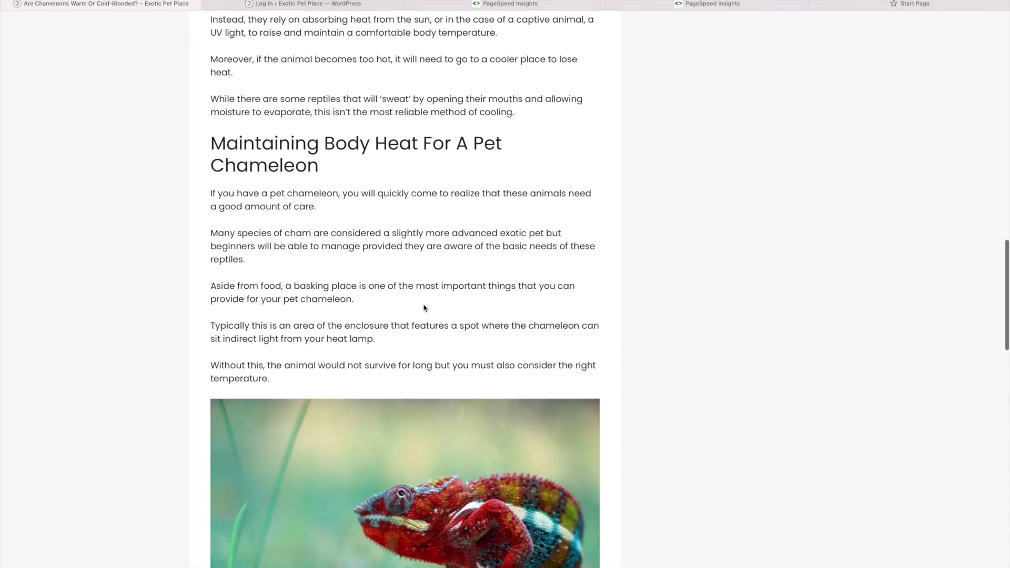
pyautogui.scroll(-1, 423, 307)
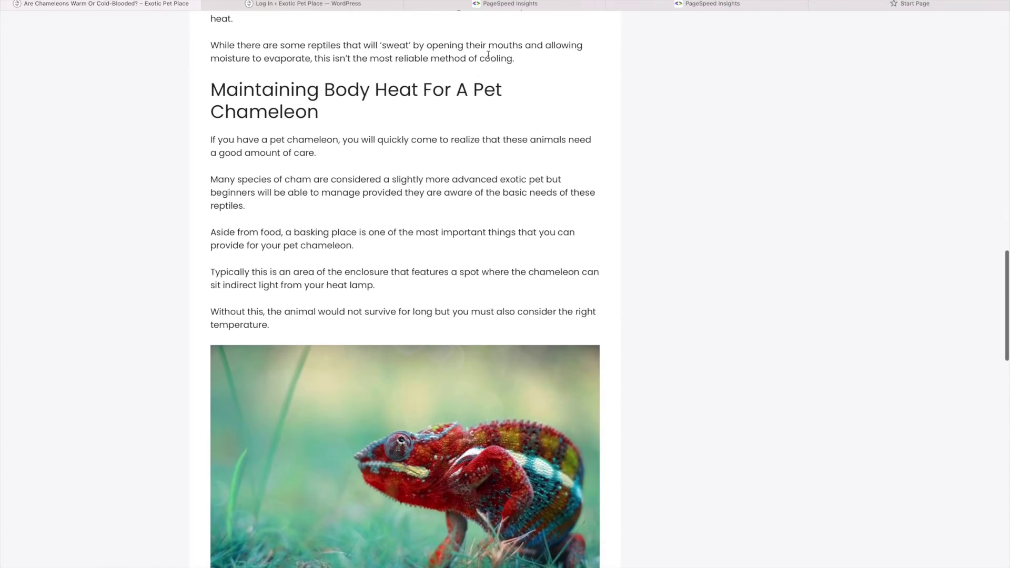
# On the homepage's PageSpeed report, check the tested address and the desktop and mobile results
pyautogui.click(505, 4)
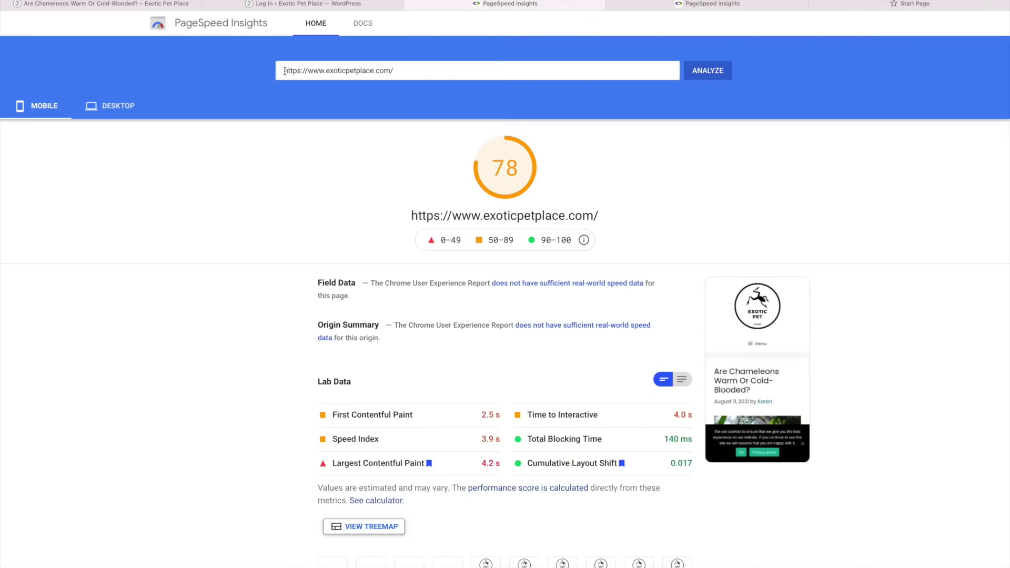
pyautogui.moveTo(284, 70); pyautogui.dragTo(402, 71)
pyautogui.click(263, 167)
pyautogui.click(133, 117)
pyautogui.click(55, 109)
# Re-analyse the homepage and check the new desktop and mobile scores, mobile now 80
pyautogui.click(707, 71)
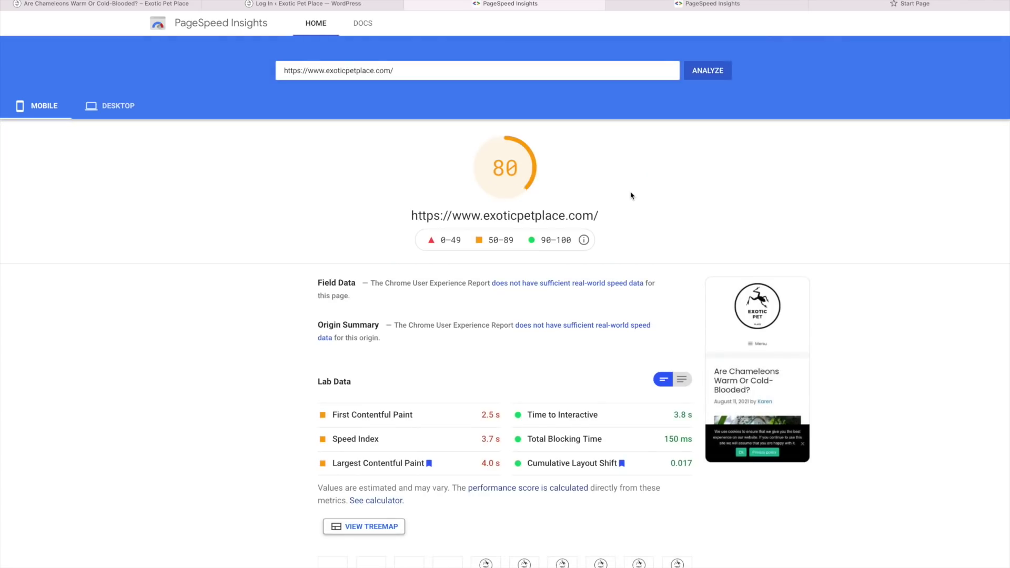
pyautogui.click(118, 106)
pyautogui.click(50, 108)
# On the chameleon article's PageSpeed report, check the tested URL and the desktop and mobile results
pyautogui.click(659, 7)
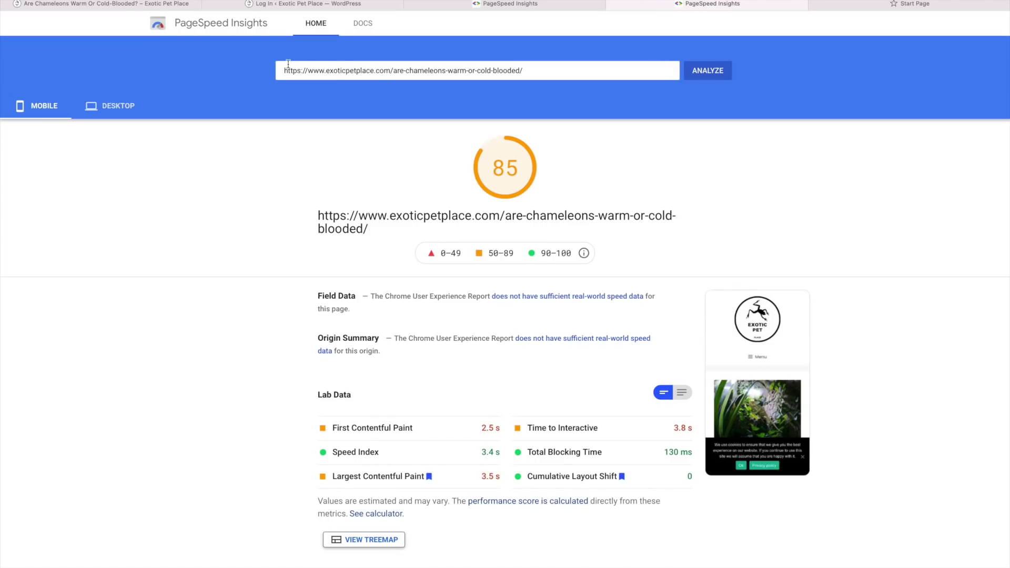
pyautogui.moveTo(285, 68); pyautogui.dragTo(553, 65)
pyautogui.click(129, 114)
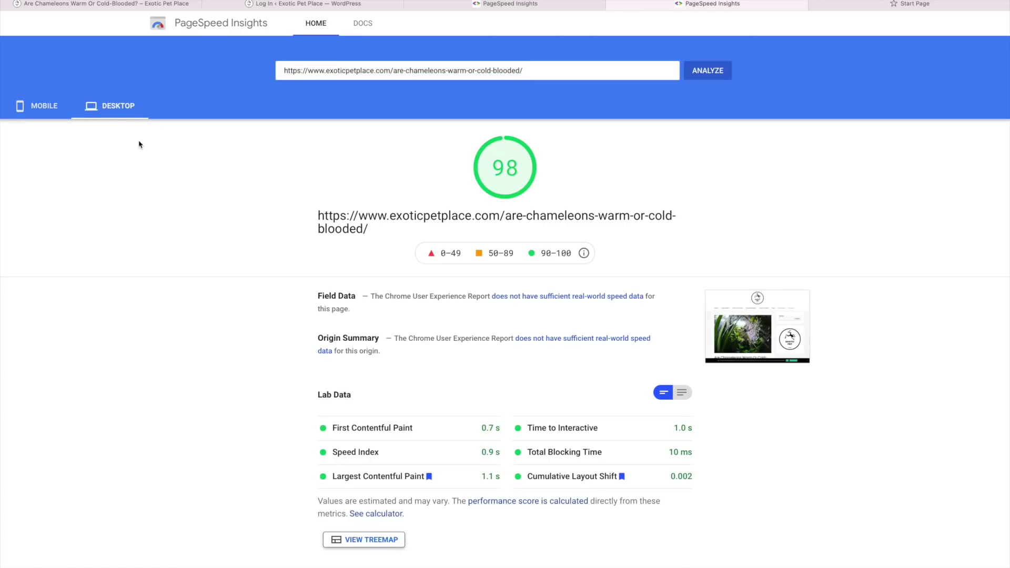
pyautogui.click(46, 111)
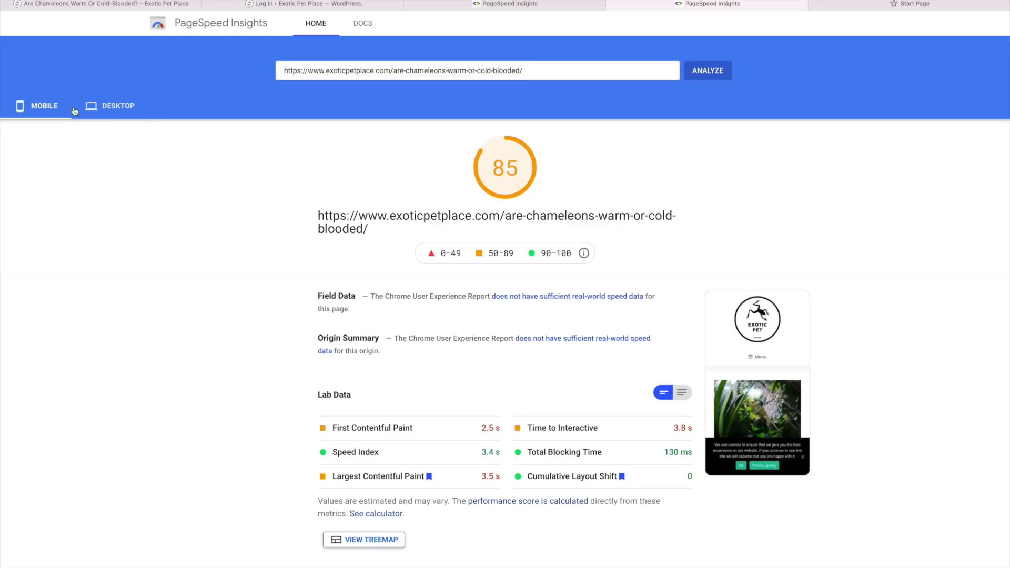
# Re-analyse the article and check the new scores: 98 on desktop, 78 on mobile
pyautogui.click(709, 75)
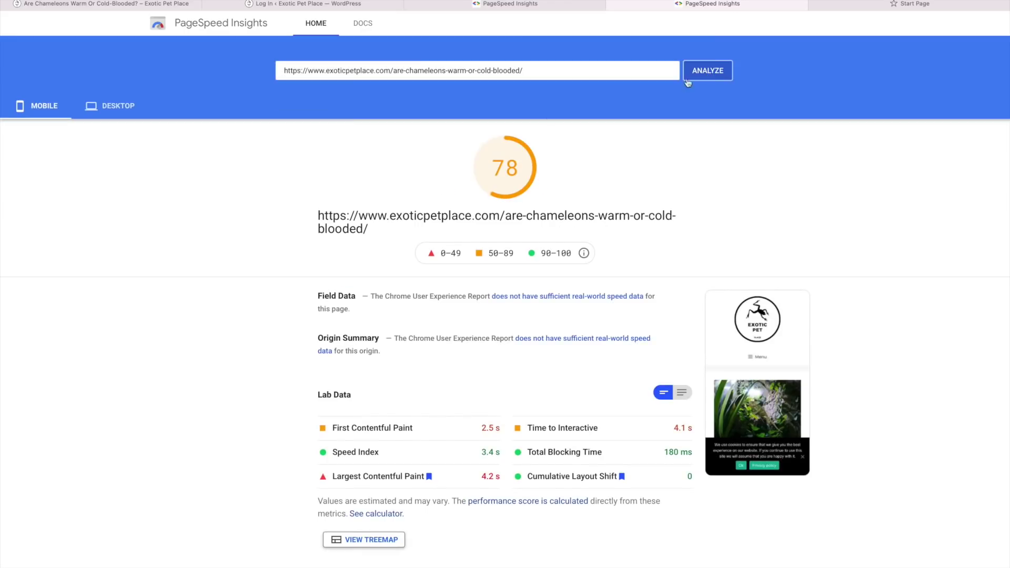
pyautogui.click(120, 113)
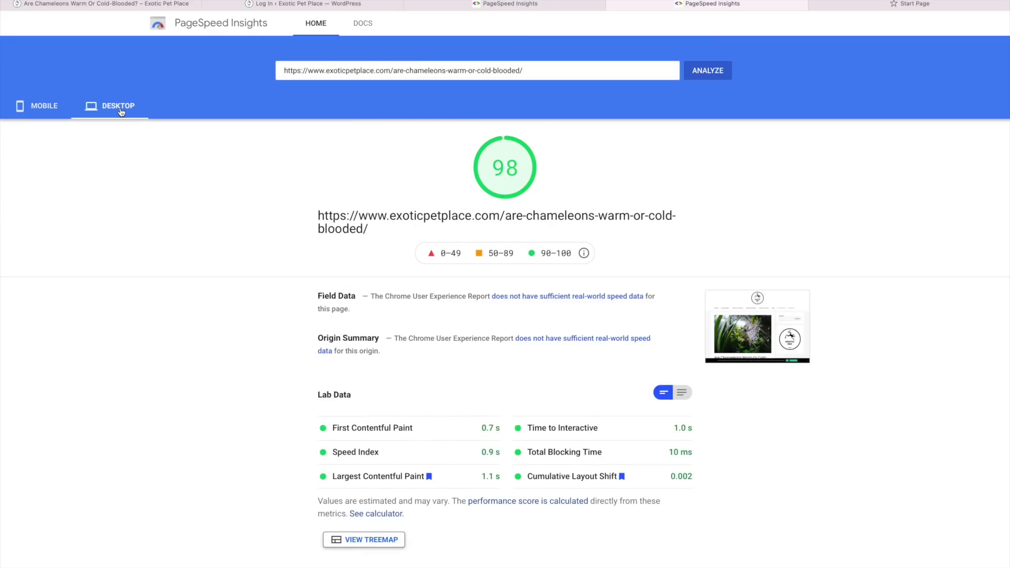
pyautogui.click(46, 111)
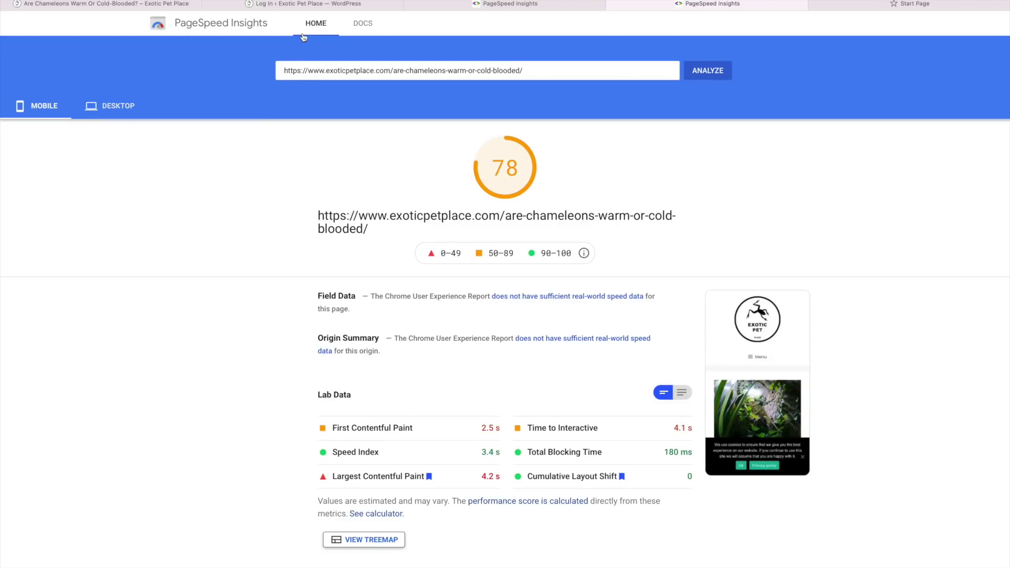
# Log in to the Exotic Pet Place admin with the saved credentials
pyautogui.click(276, 10)
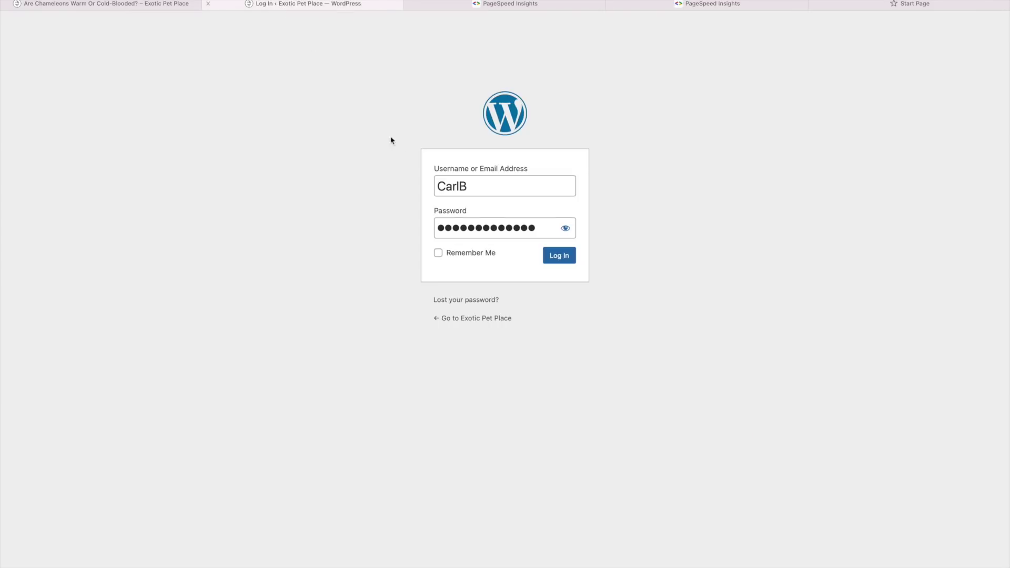
pyautogui.click(557, 256)
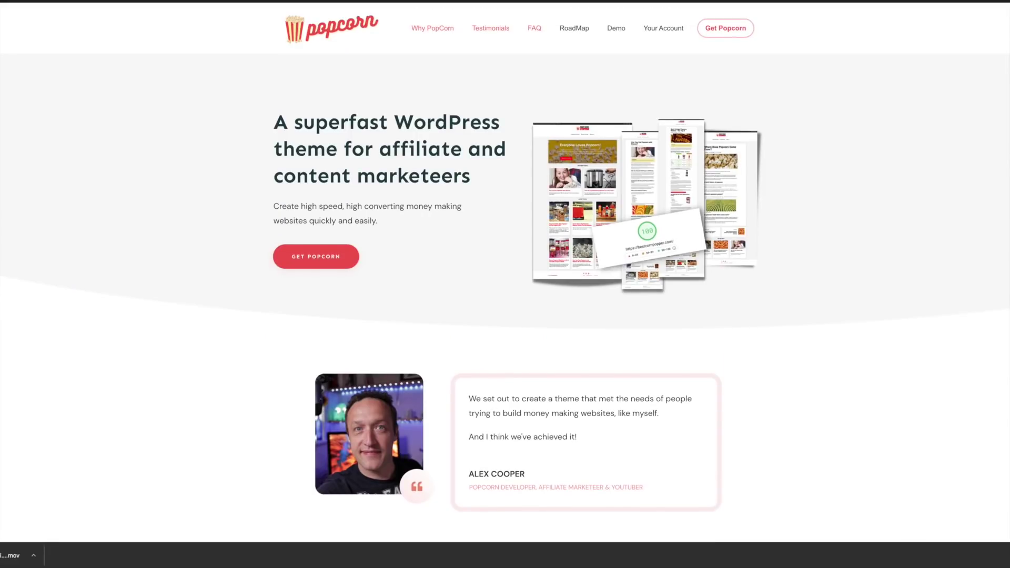
pyautogui.scroll(-1, 853, 44)
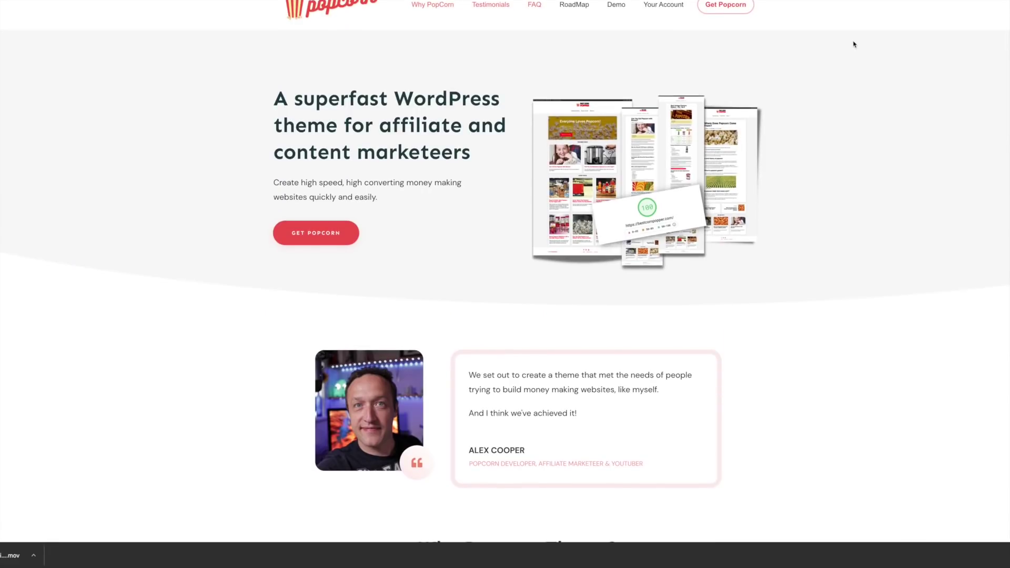
# Buy the Popcorn Theme, checking the $99.00 price and $19.80 VAT, and pay with PayPal
pyautogui.click(718, 6)
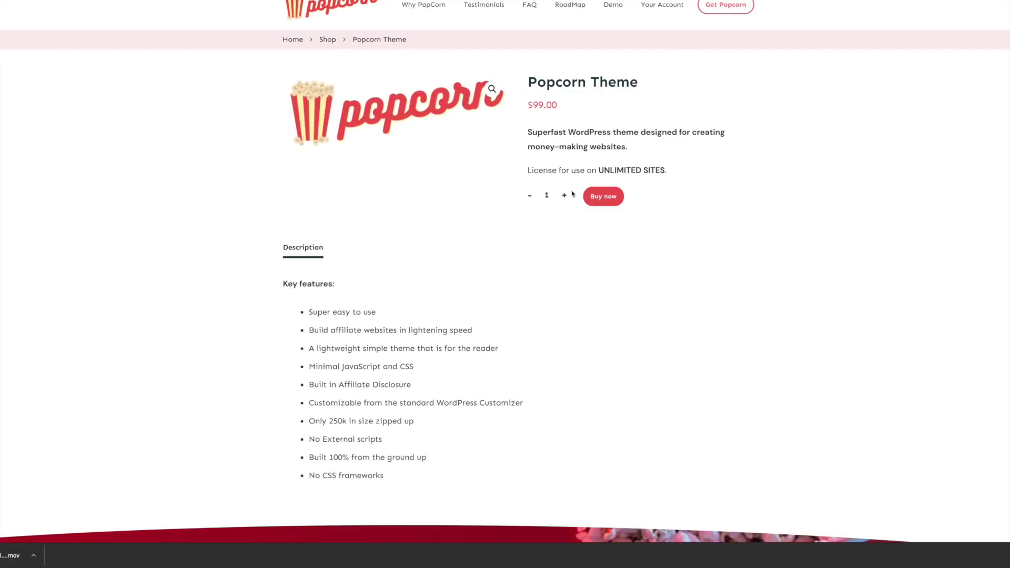
pyautogui.click(602, 196)
pyautogui.scroll(-2, 322, 205)
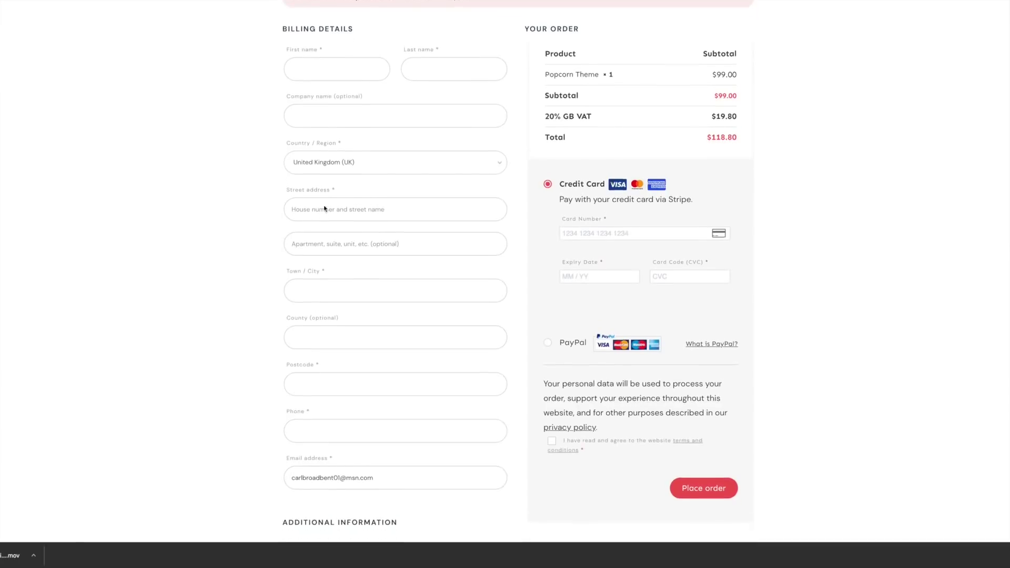
pyautogui.scroll(-1, 338, 419)
pyautogui.scroll(-1, 347, 482)
pyautogui.scroll(3, 348, 488)
pyautogui.moveTo(708, 165); pyautogui.dragTo(742, 166)
pyautogui.moveTo(710, 207); pyautogui.dragTo(744, 208)
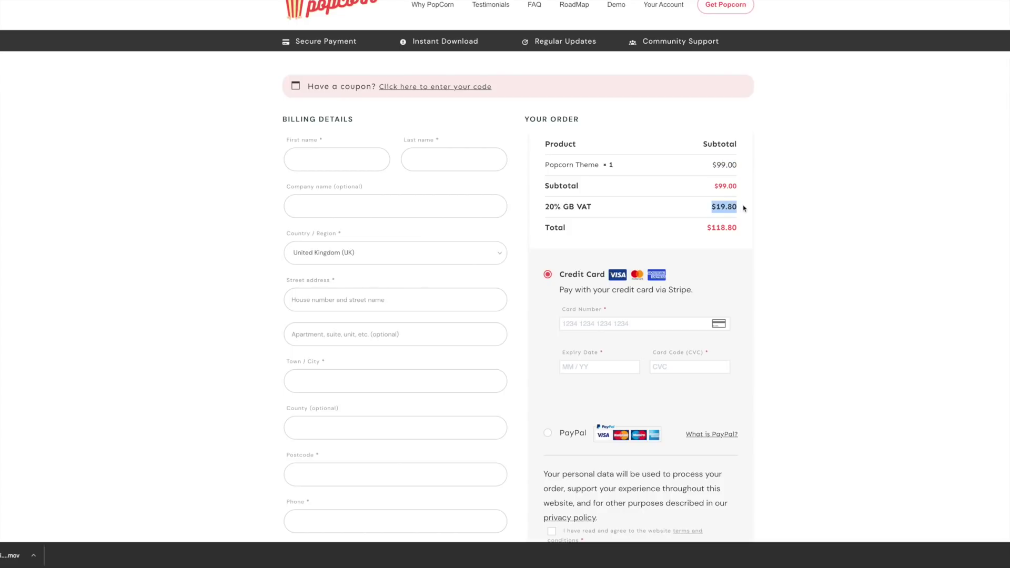
pyautogui.click(660, 228)
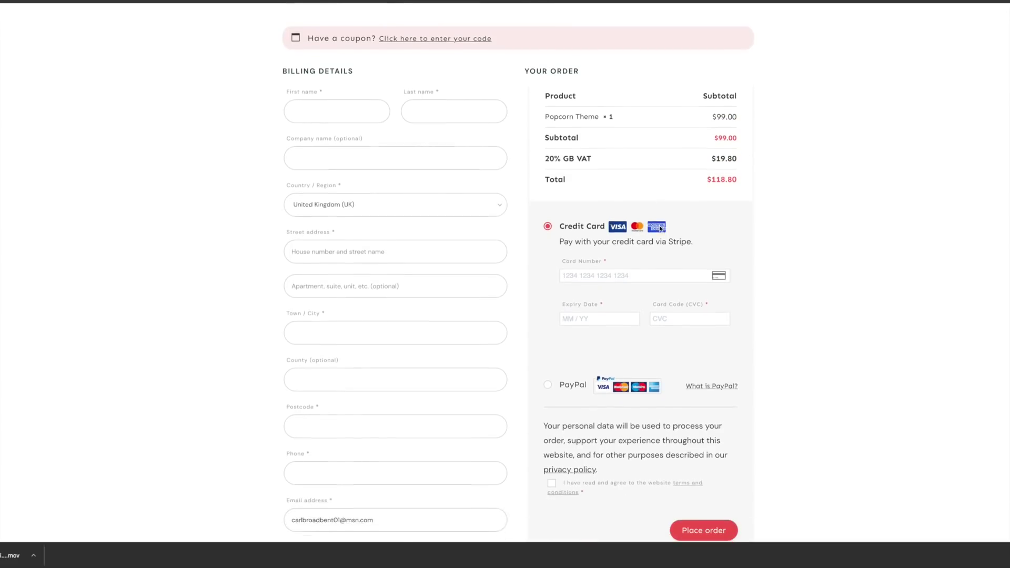
pyautogui.scroll(-1, 659, 228)
pyautogui.scroll(-3, 590, 221)
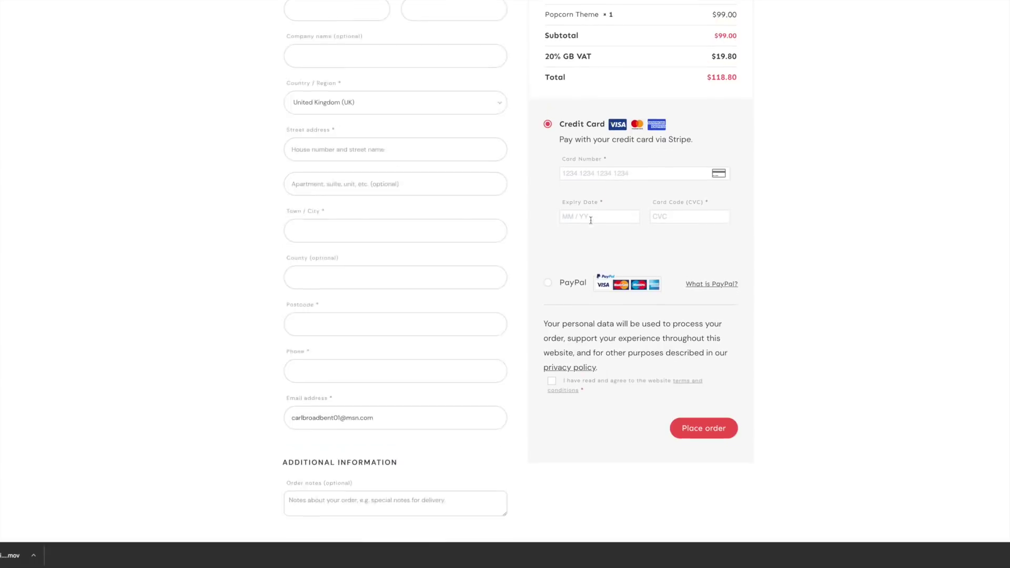
pyautogui.click(548, 263)
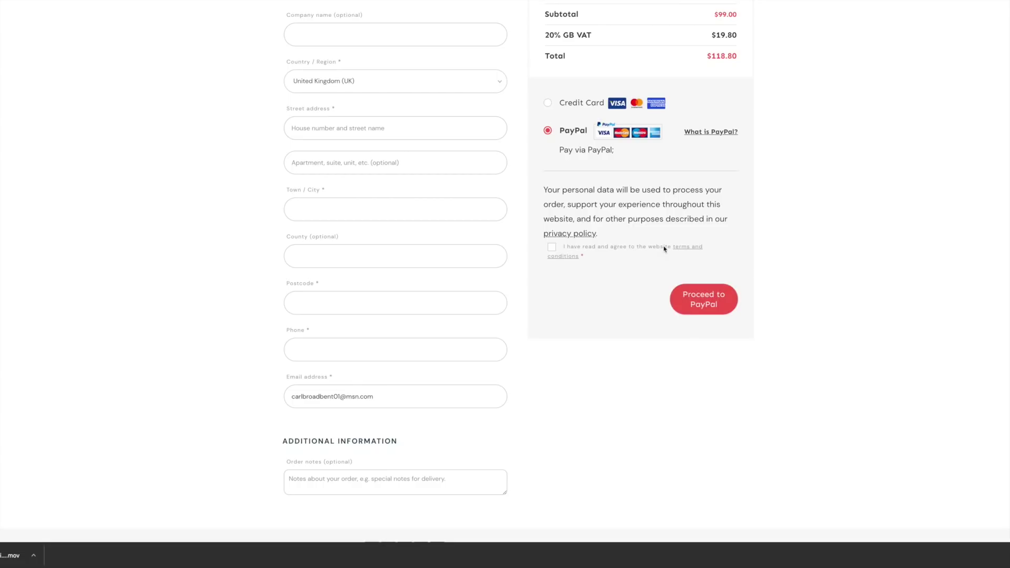
pyautogui.scroll(5, 664, 249)
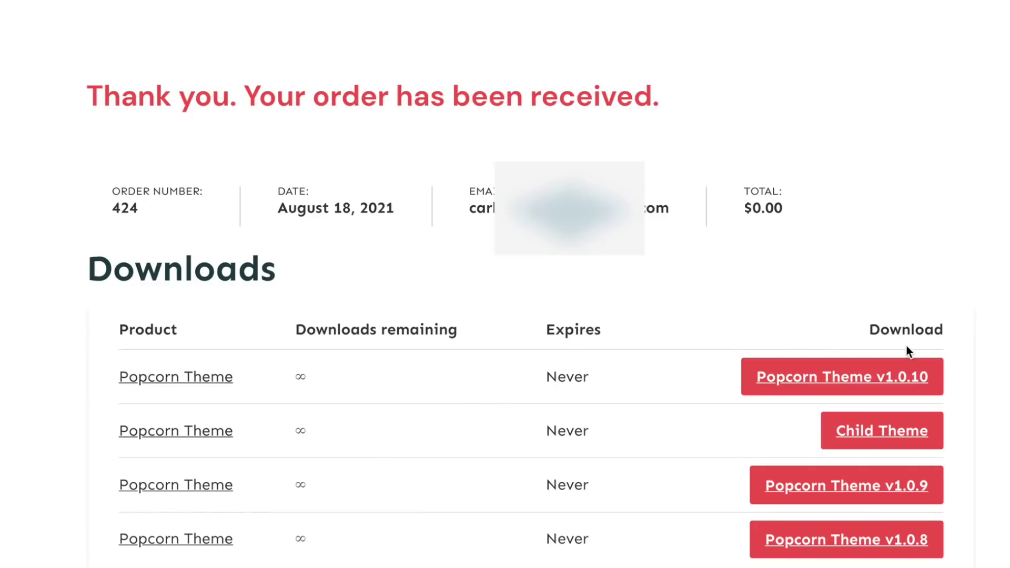
pyautogui.scroll(-1, 406, 560)
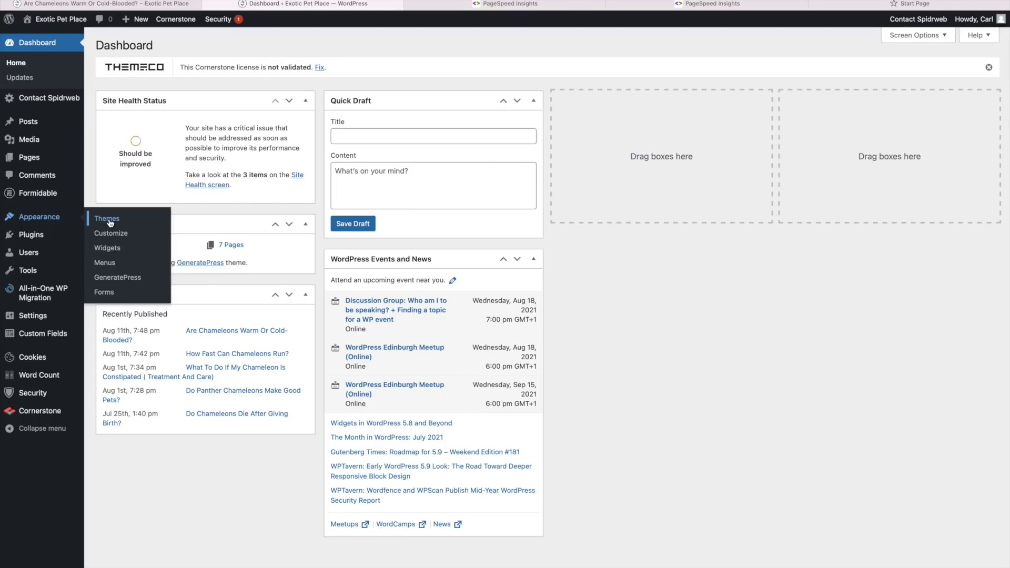
# Confirm Popcorn is version 1.0.10 in Theme Details, then activate Popcorn Child Theme
pyautogui.click(109, 223)
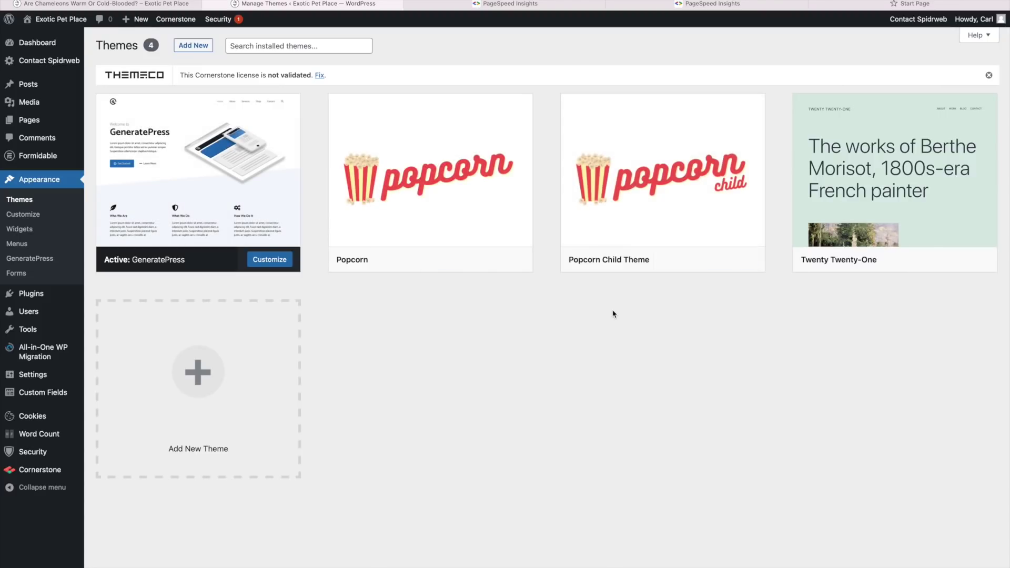
pyautogui.moveTo(429, 181)
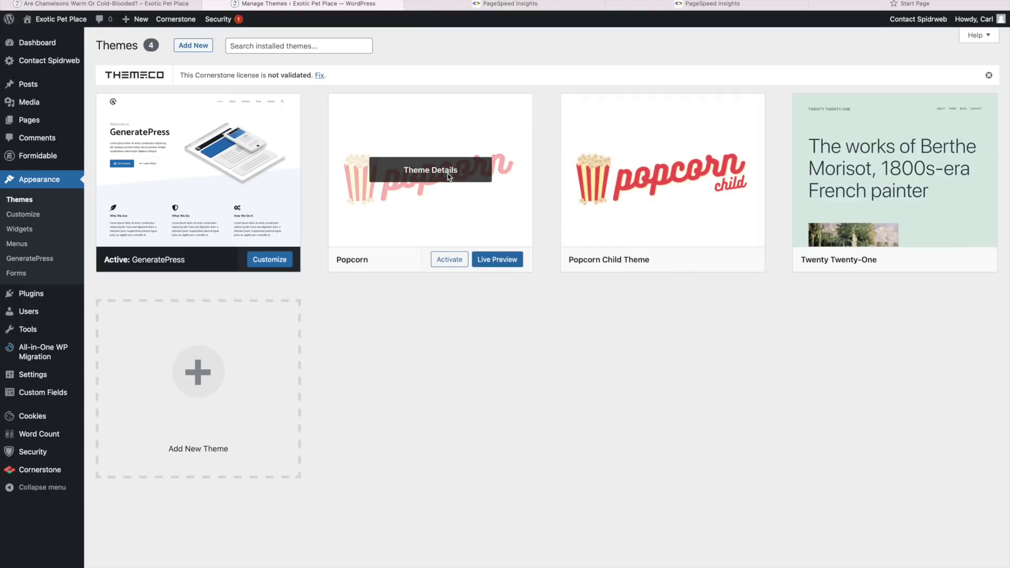
pyautogui.click(448, 175)
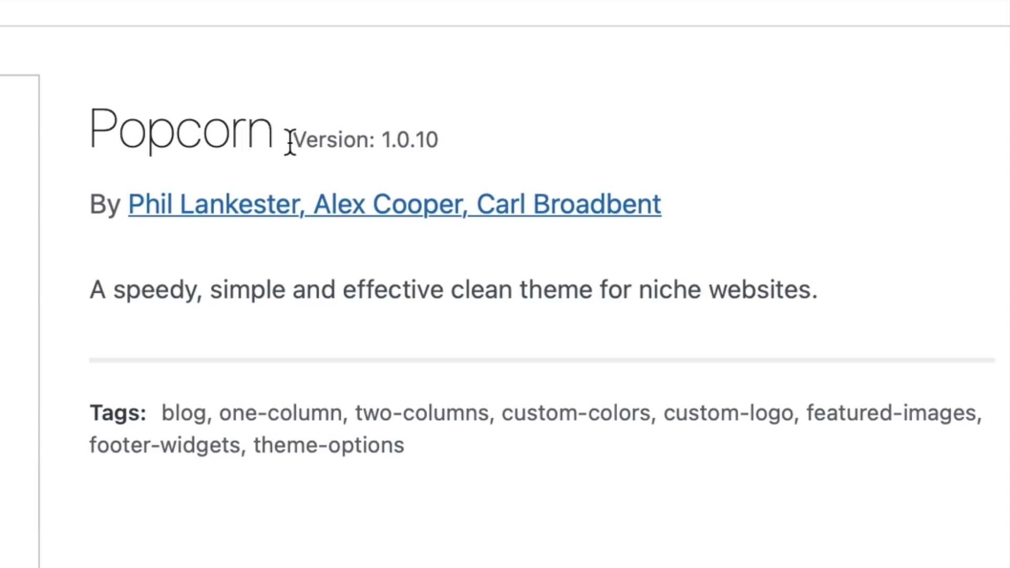
pyautogui.moveTo(292, 141); pyautogui.dragTo(428, 140)
pyautogui.click(452, 140)
pyautogui.moveTo(292, 141); pyautogui.dragTo(435, 133)
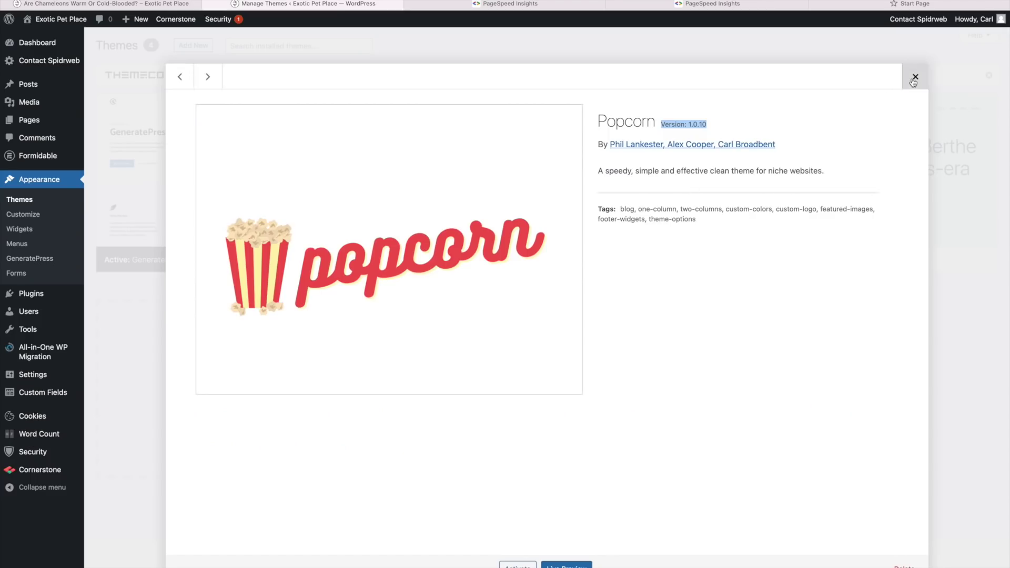
pyautogui.click(914, 78)
pyautogui.moveTo(662, 182)
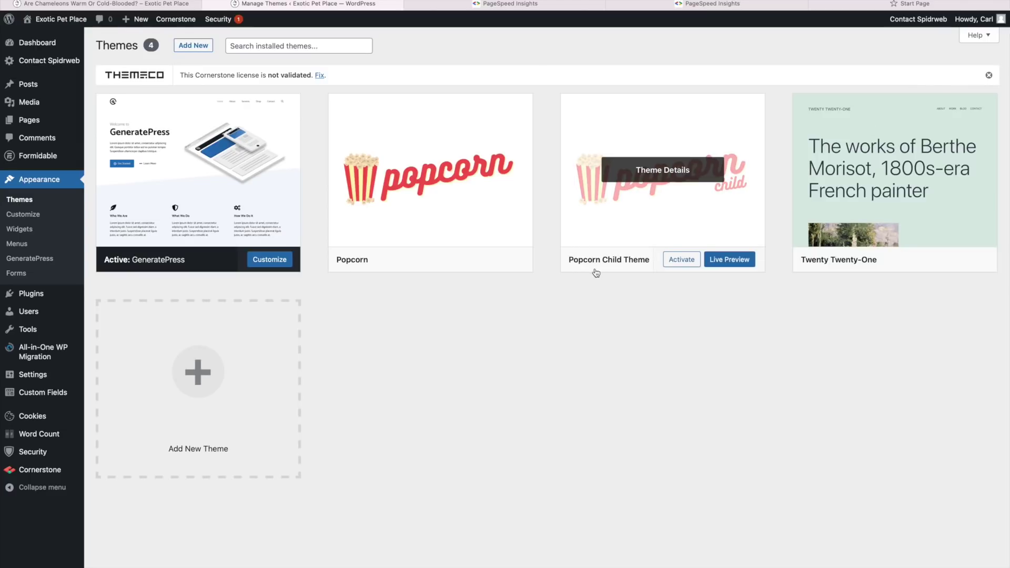
pyautogui.click(681, 260)
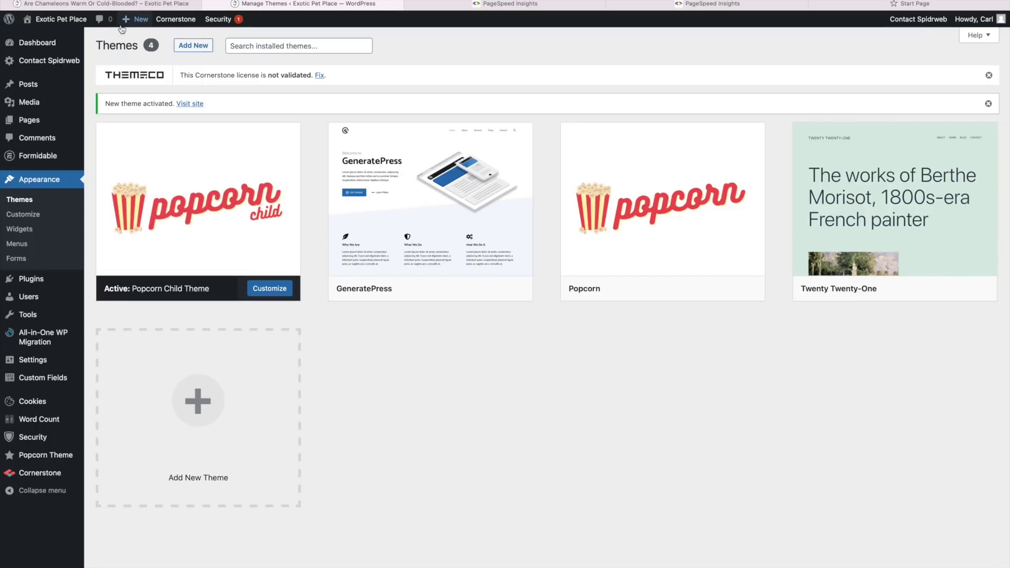
# View the Exotic Pet Place front-end homepage via the admin bar site name
pyautogui.moveTo(61, 19)
pyautogui.click(68, 24)
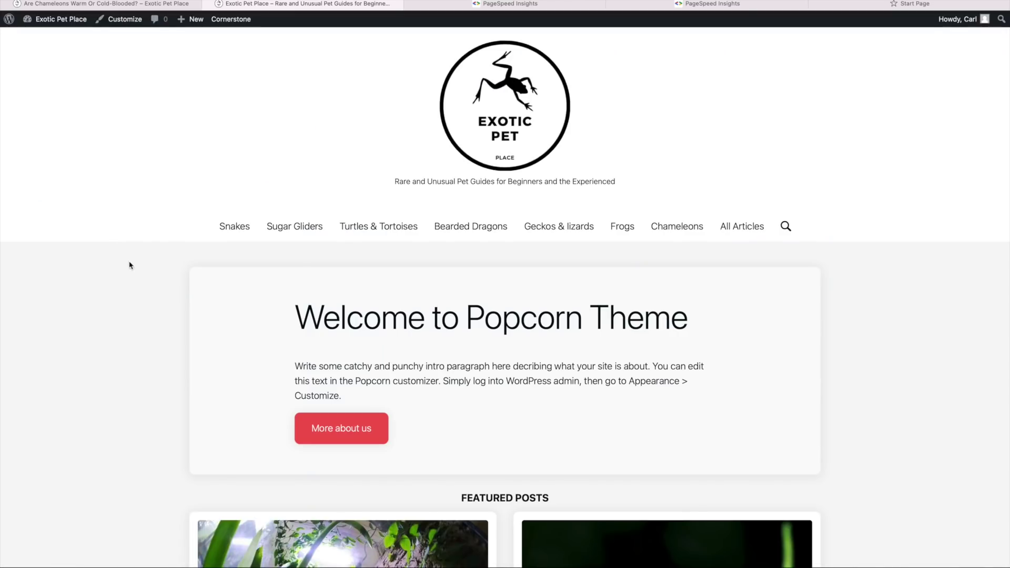
pyautogui.scroll(-3, 132, 272)
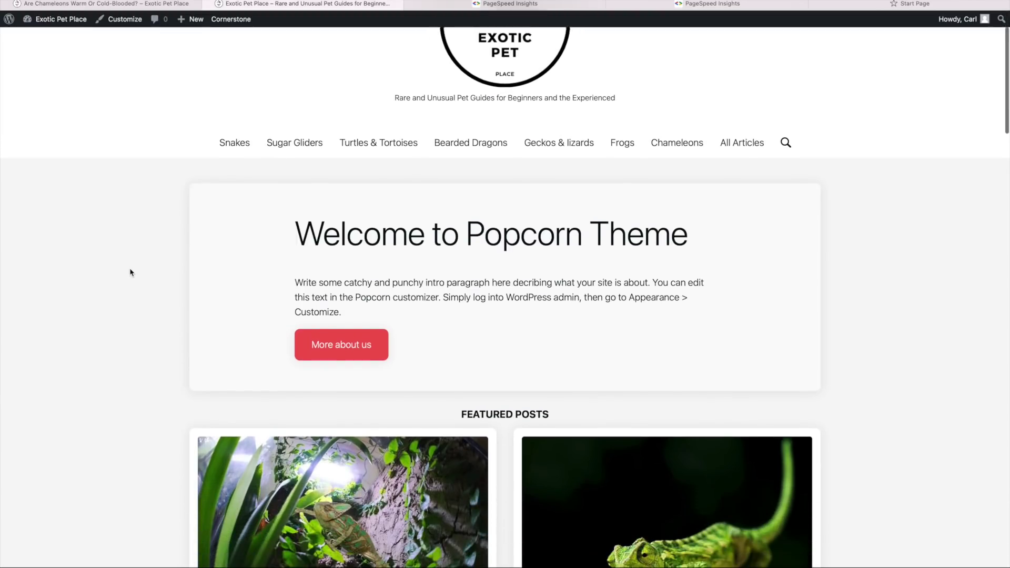
pyautogui.scroll(-2, 131, 272)
pyautogui.scroll(-2, 131, 272)
pyautogui.scroll(-3, 131, 272)
pyautogui.scroll(-1, 132, 272)
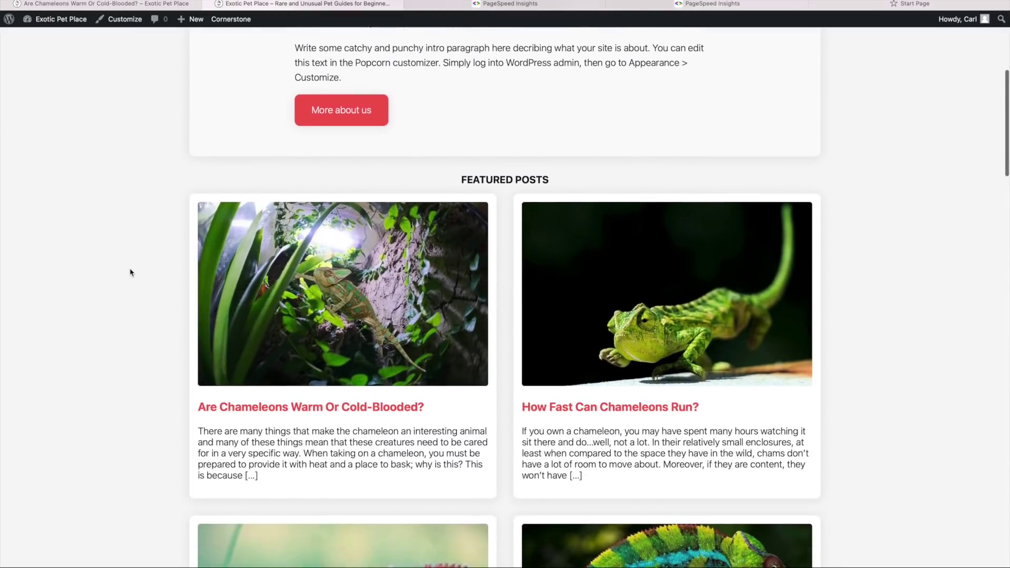
pyautogui.scroll(-2, 130, 273)
pyautogui.scroll(-1, 132, 272)
pyautogui.scroll(-2, 132, 272)
pyautogui.scroll(-1, 163, 296)
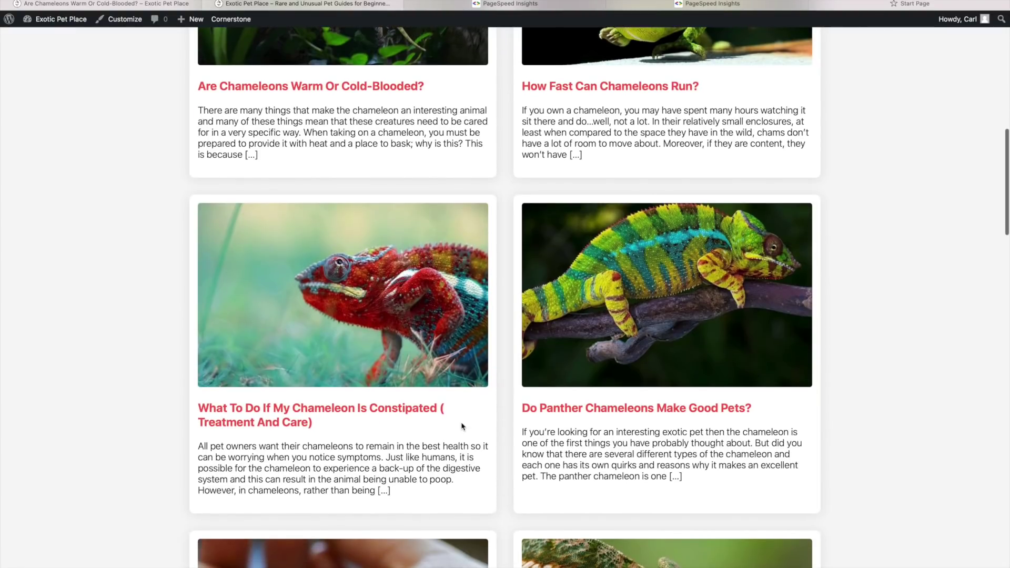
pyautogui.scroll(-2, 463, 423)
pyautogui.scroll(-4, 463, 426)
pyautogui.scroll(2, 463, 426)
pyautogui.scroll(4, 462, 426)
pyautogui.scroll(6, 462, 426)
pyautogui.scroll(3, 463, 427)
pyautogui.scroll(3, 463, 427)
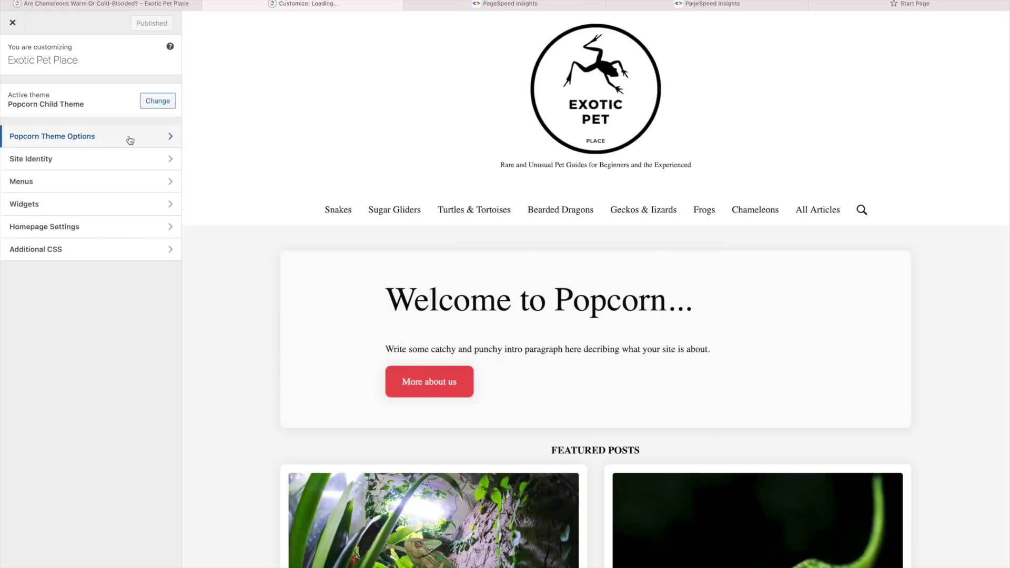
# In Popcorn Theme Options, glance at Popcorn Typography, then go to Popcorn Colors
pyautogui.click(130, 139)
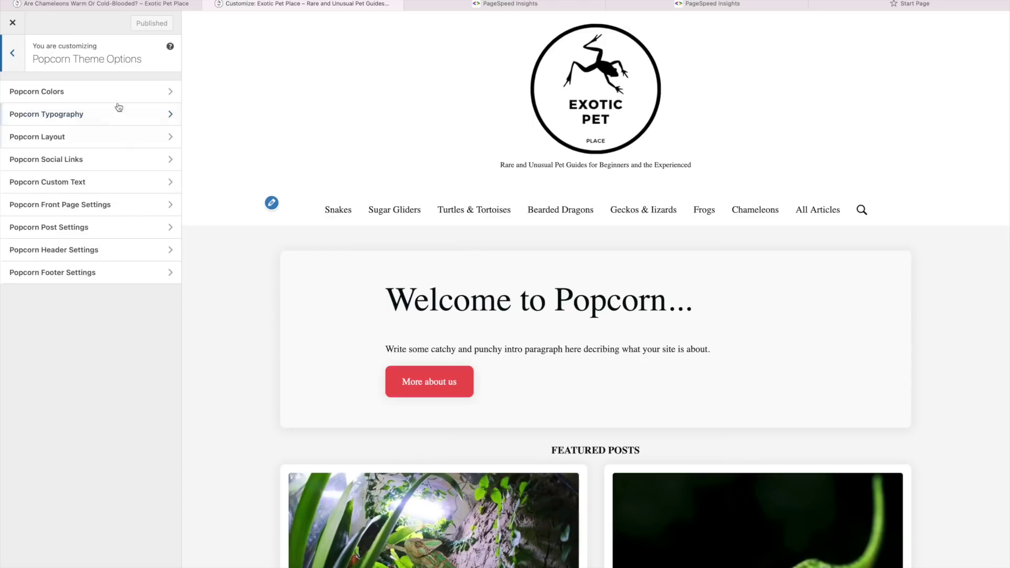
pyautogui.click(112, 117)
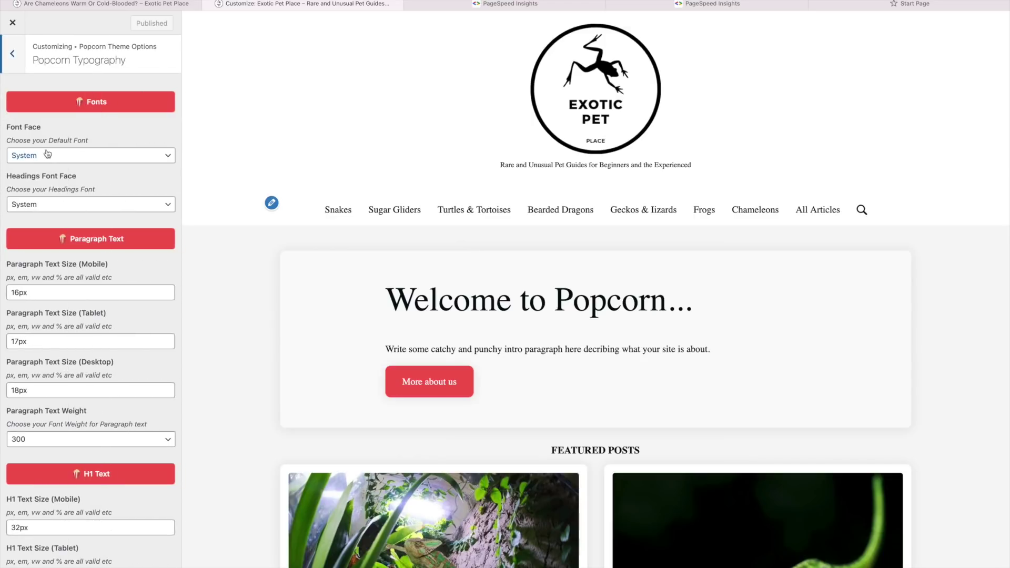
pyautogui.click(15, 62)
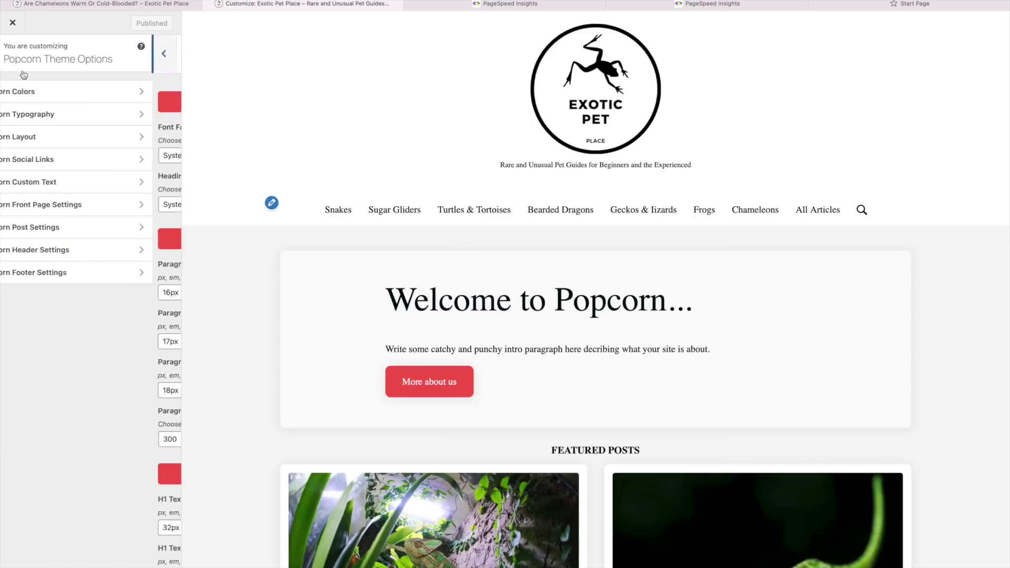
pyautogui.click(44, 97)
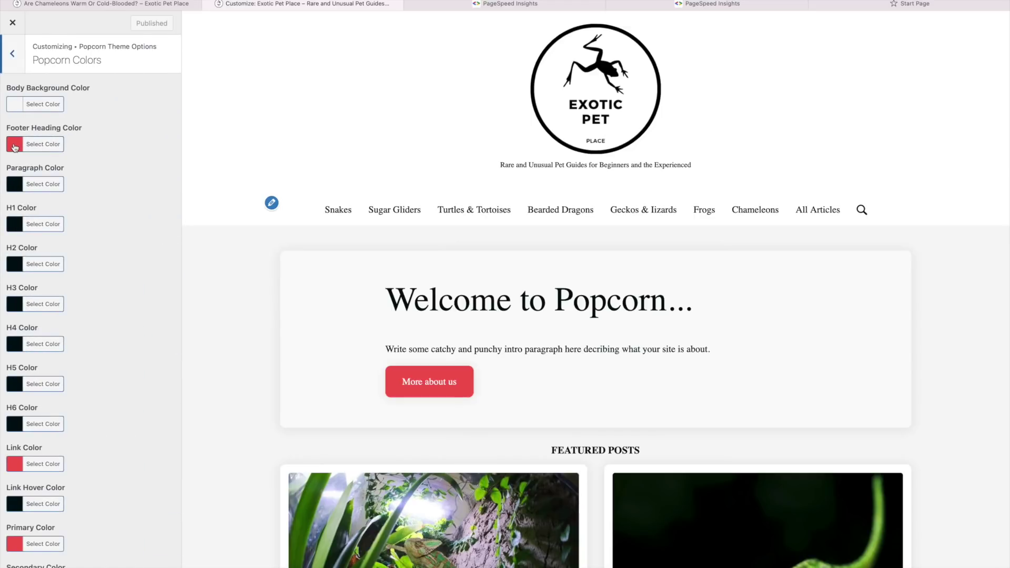
# Set Footer Heading Color to #e0704e, copy its hex code, and close the picker
pyautogui.click(15, 145)
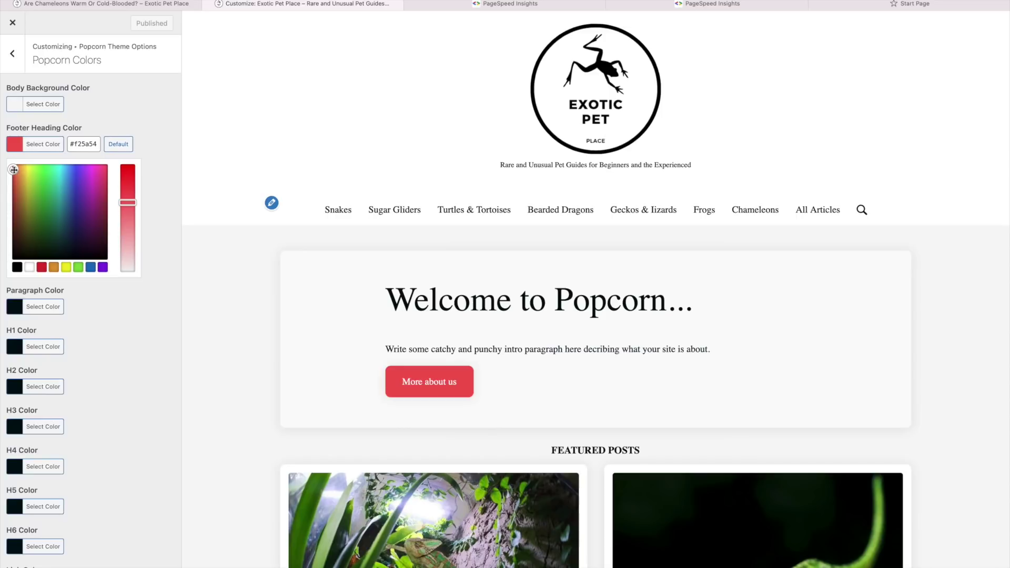
pyautogui.moveTo(14, 170); pyautogui.dragTo(23, 170)
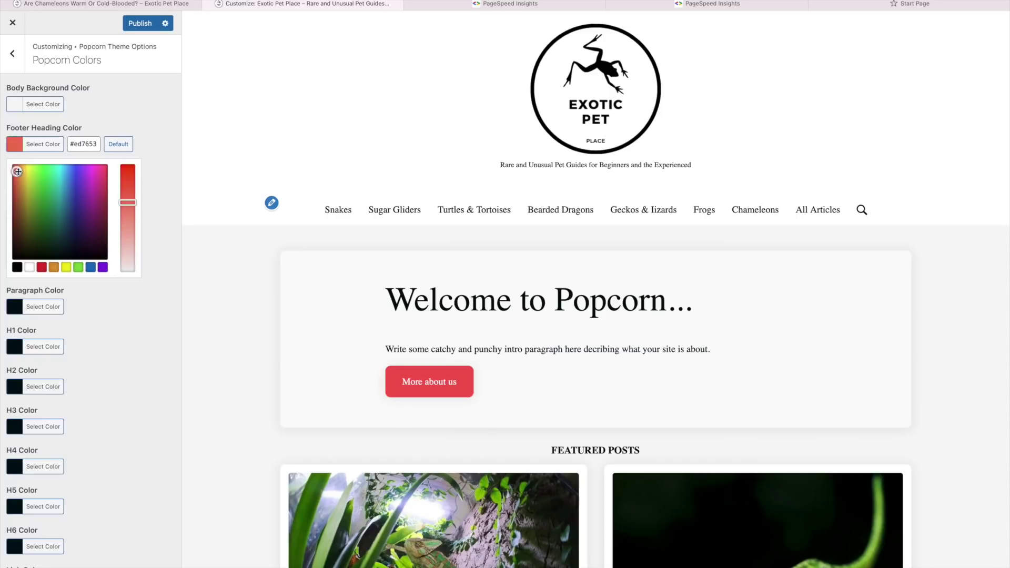
pyautogui.scroll(-7, 239, 244)
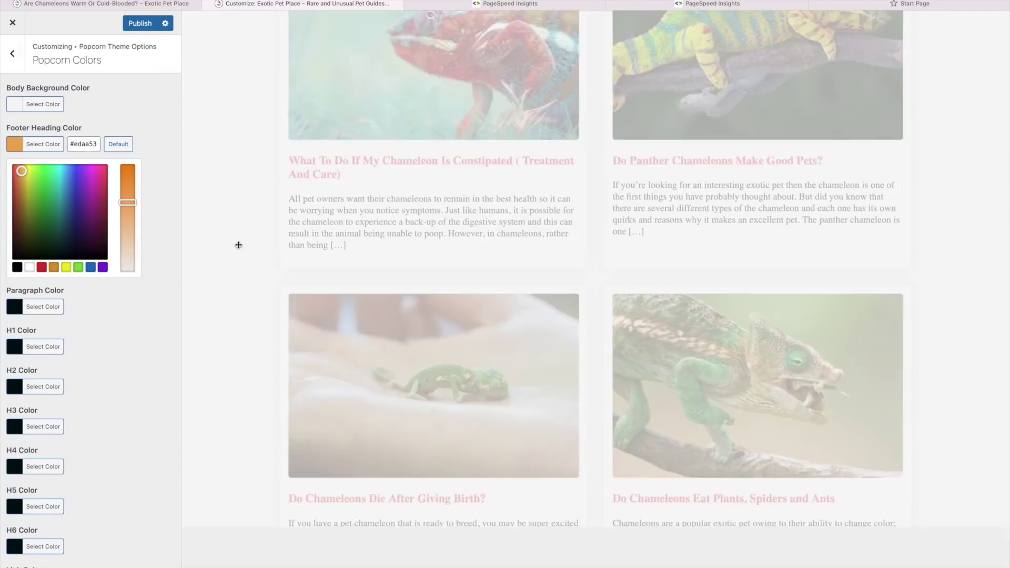
pyautogui.scroll(-5, 239, 244)
pyautogui.scroll(-5, 239, 245)
pyautogui.scroll(-3, 238, 249)
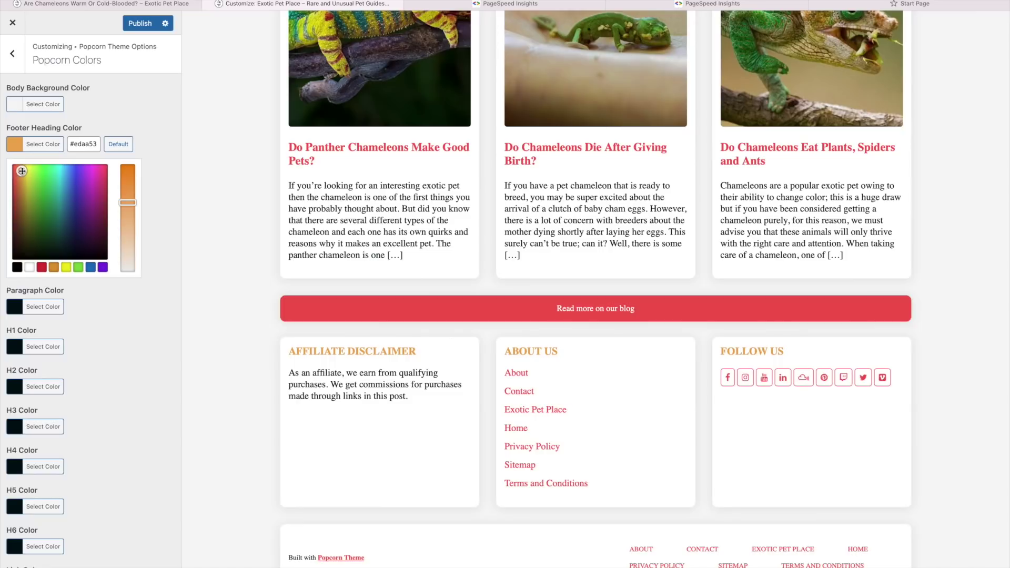
pyautogui.moveTo(22, 172); pyautogui.dragTo(17, 177)
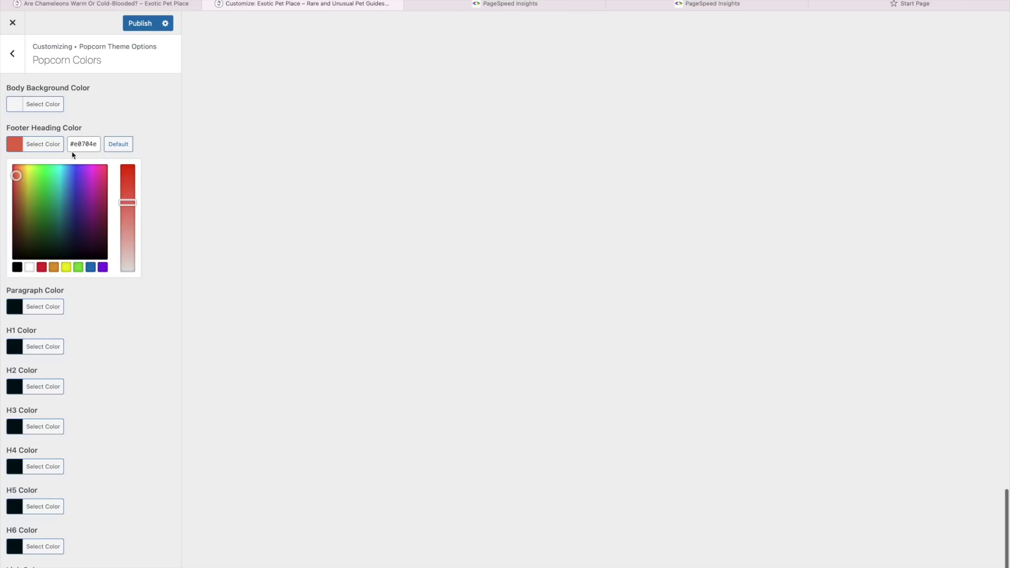
pyautogui.click(79, 145)
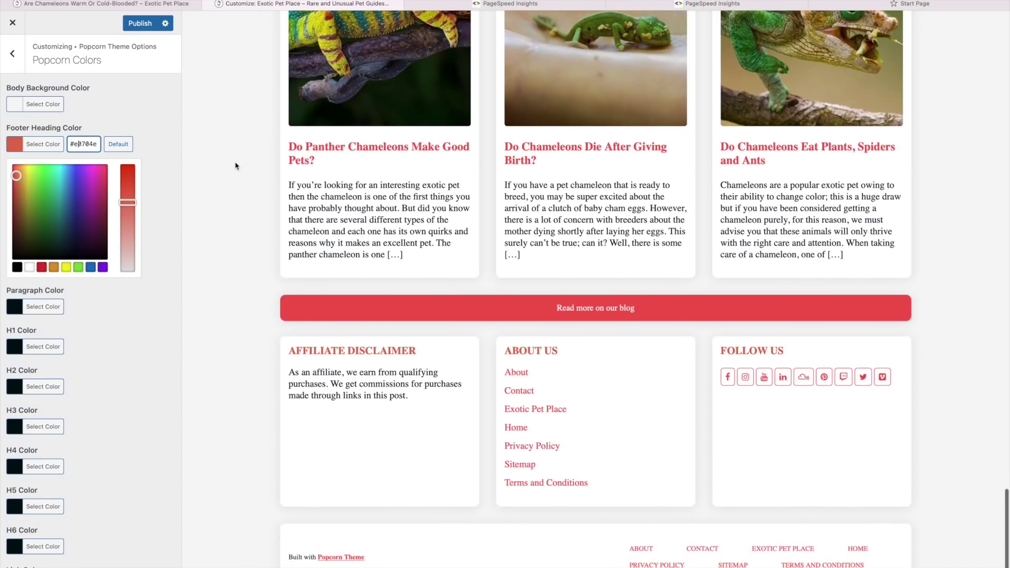
pyautogui.tripleClick(80, 143)
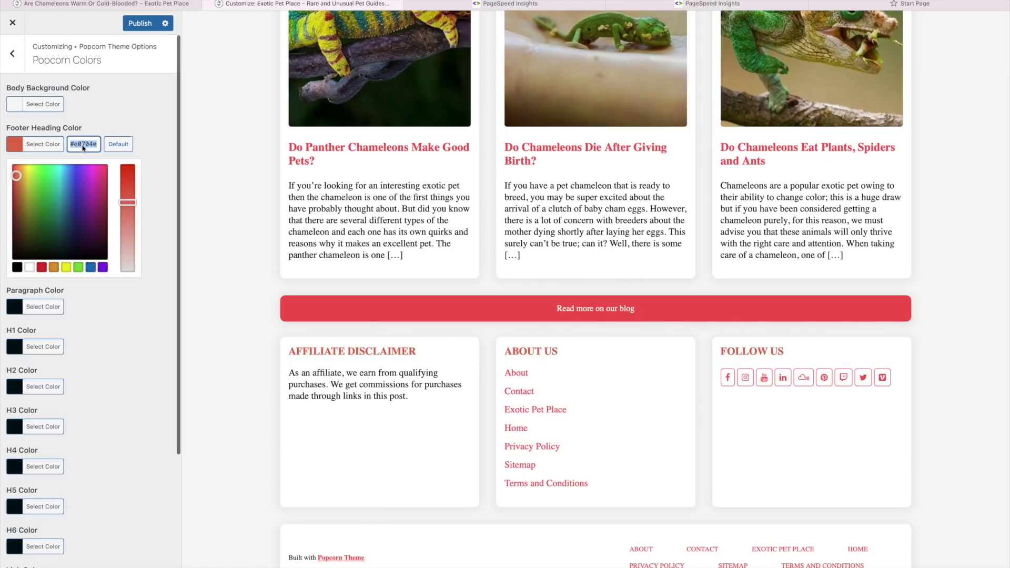
pyautogui.rightClick(83, 147)
pyautogui.click(96, 187)
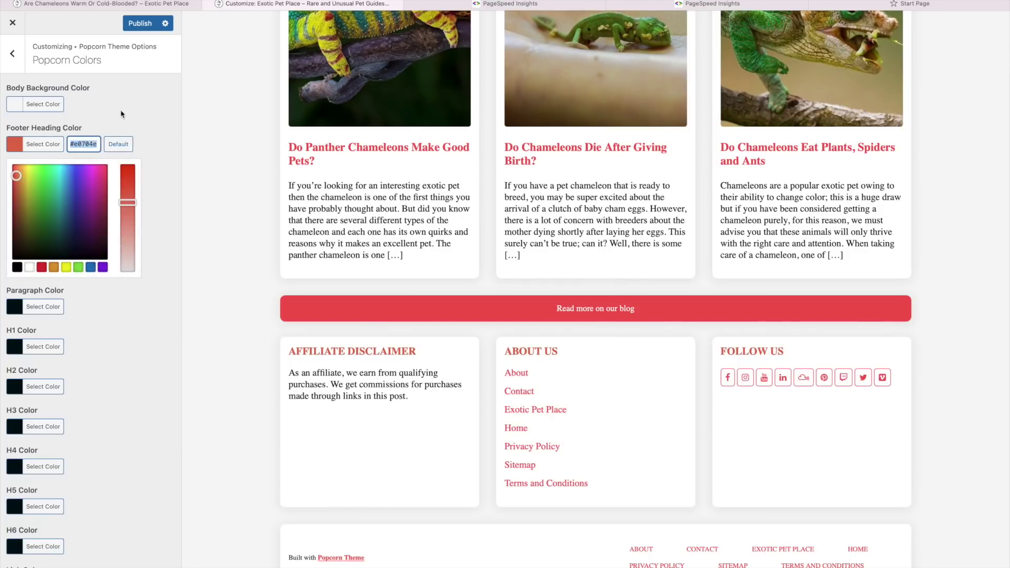
pyautogui.click(119, 109)
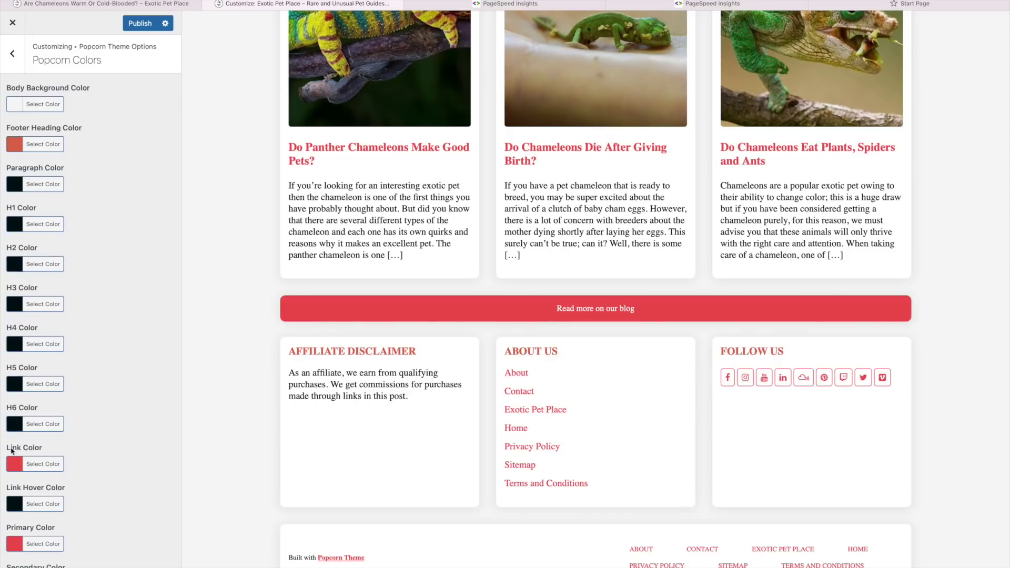
# Paste #e0704e as the Link Color
pyautogui.click(14, 467)
pyautogui.tripleClick(81, 467)
pyautogui.rightClick(83, 470)
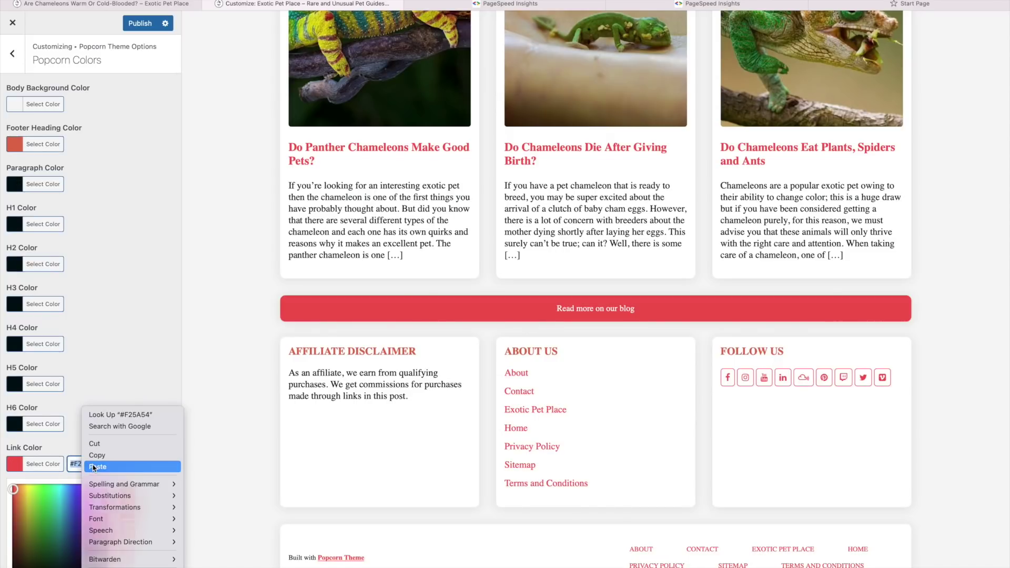
pyautogui.click(93, 467)
pyautogui.click(16, 468)
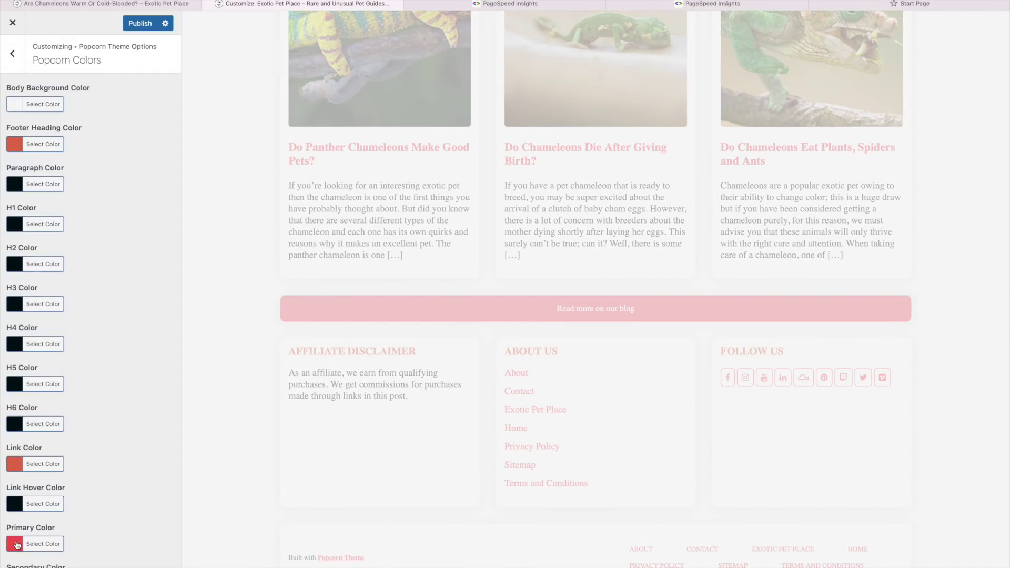
# Paste #e0704e as the Primary Color as well
pyautogui.click(16, 544)
pyautogui.doubleClick(78, 545)
pyautogui.rightClick(79, 545)
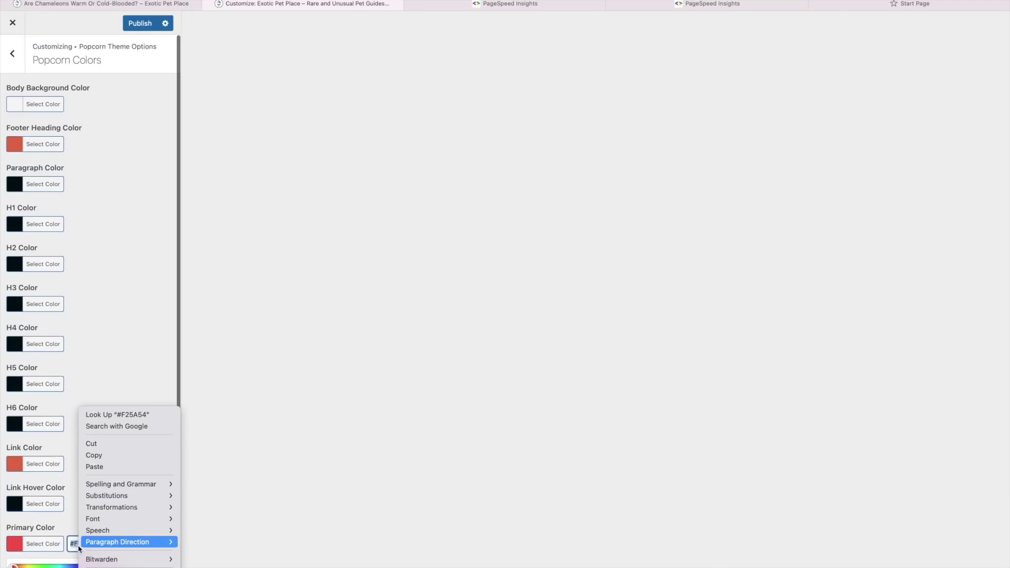
pyautogui.click(99, 466)
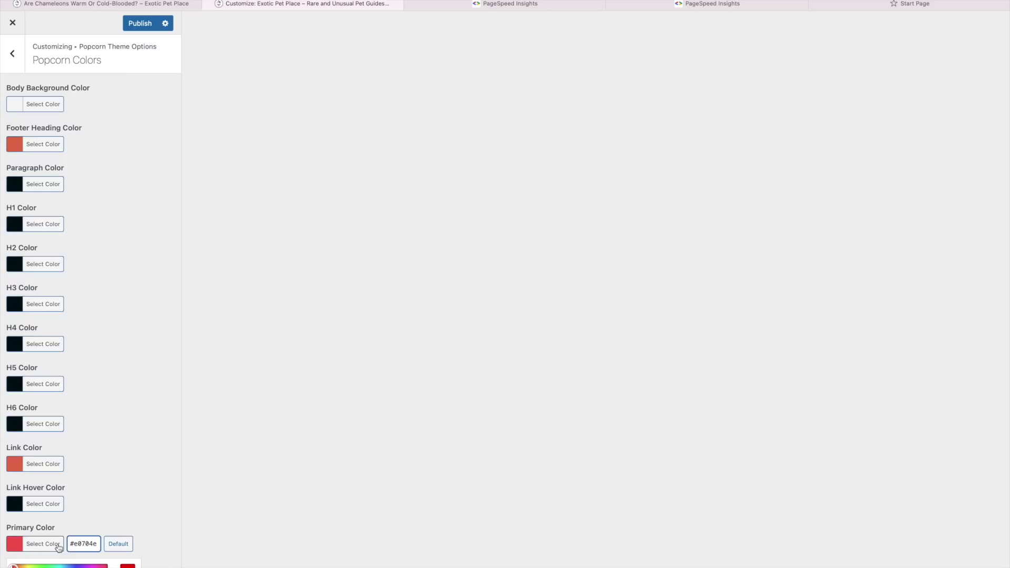
pyautogui.click(19, 544)
pyautogui.scroll(-1, 120, 505)
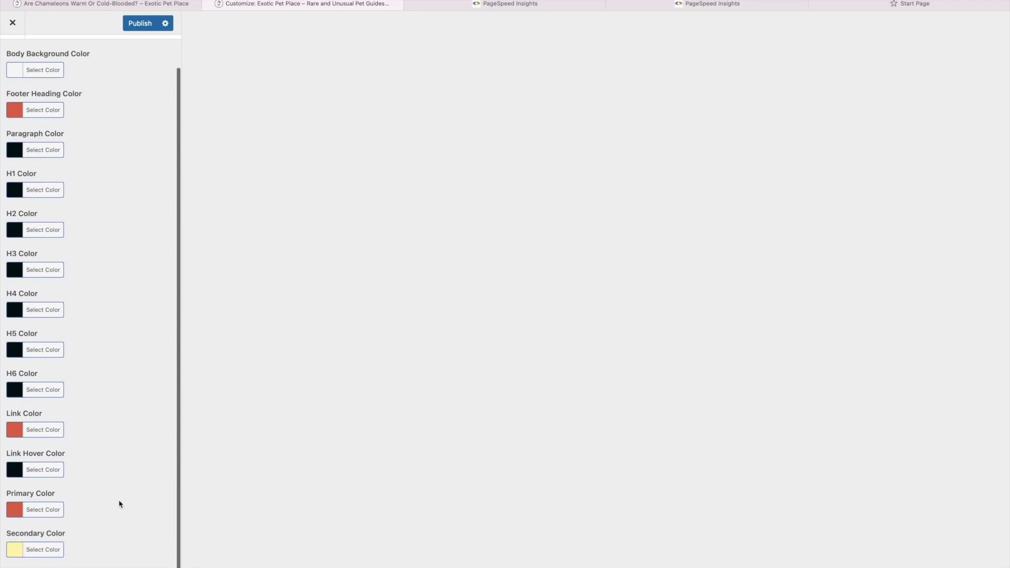
# Paste #e0704e into the Secondary Color field
pyautogui.click(17, 556)
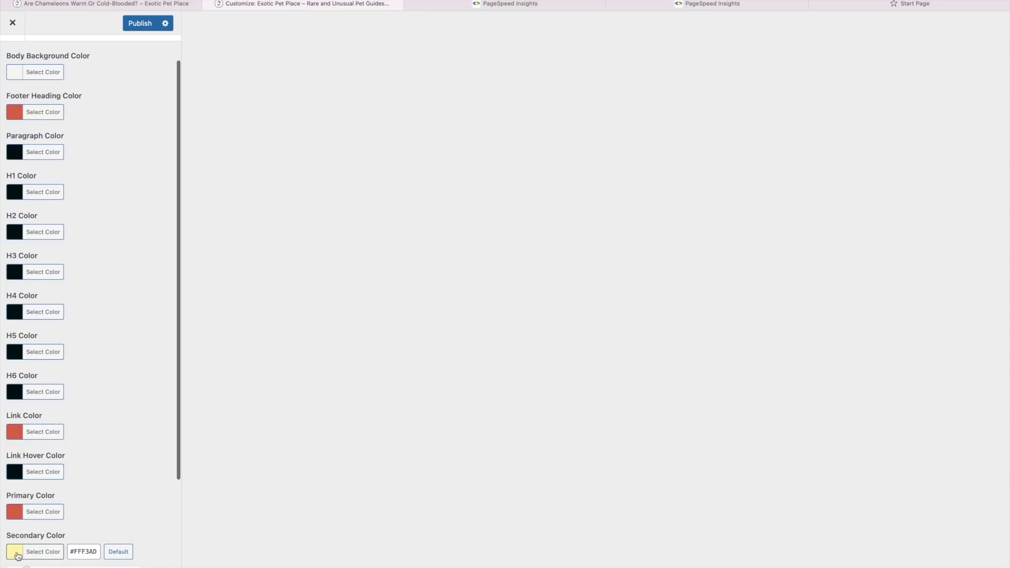
pyautogui.tripleClick(75, 552)
pyautogui.rightClick(74, 553)
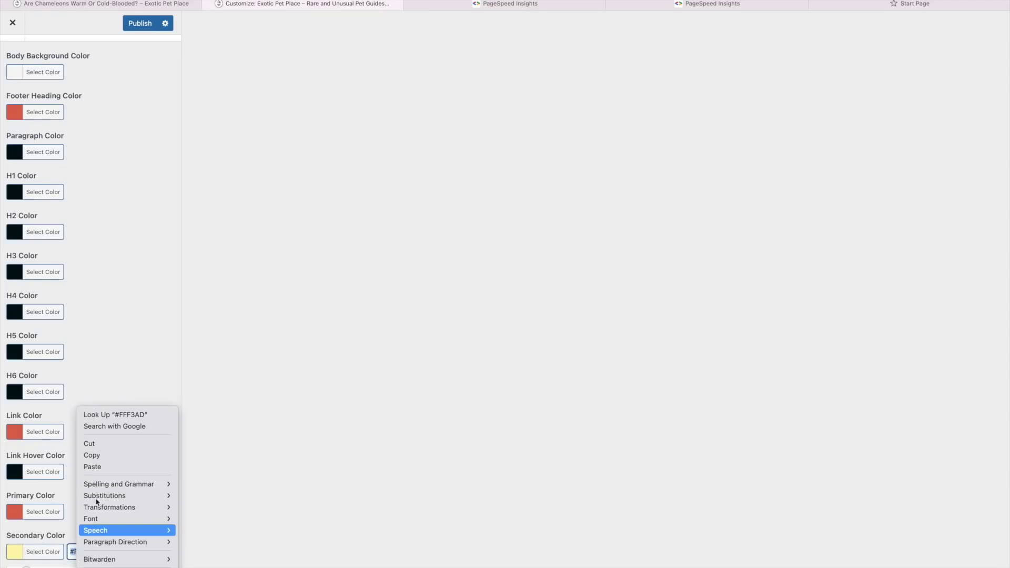
pyautogui.click(102, 466)
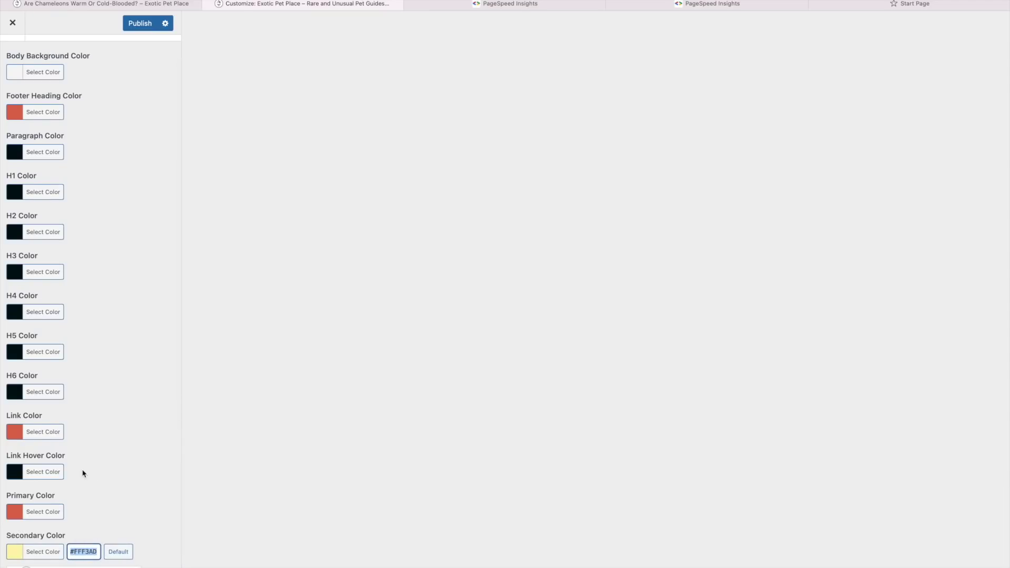
pyautogui.click(100, 494)
# Lighten the Secondary Color to pale pink #e0c7c0 and publish the change
pyautogui.click(25, 544)
pyautogui.scroll(-3, 100, 513)
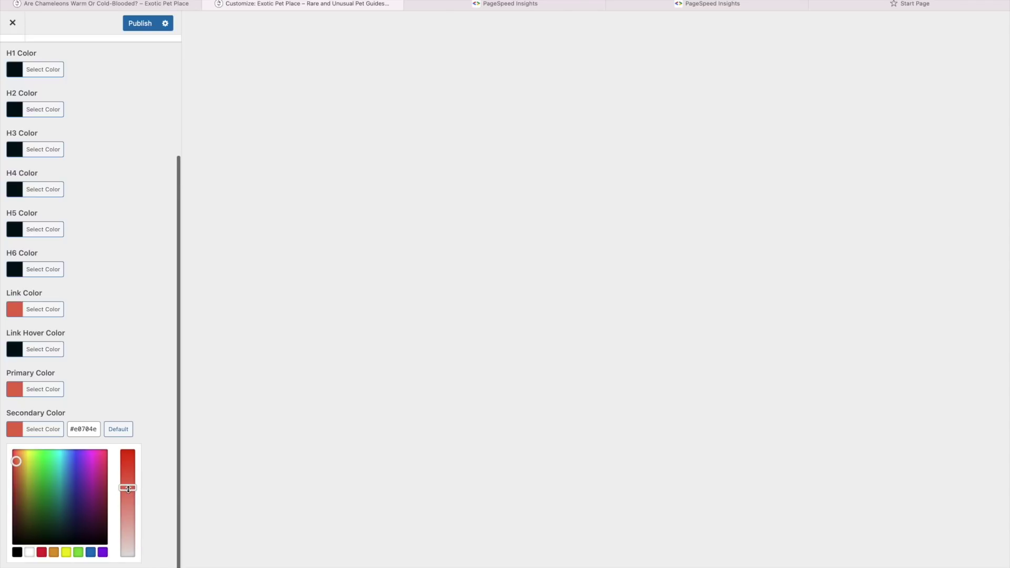
pyautogui.moveTo(128, 489); pyautogui.dragTo(130, 544)
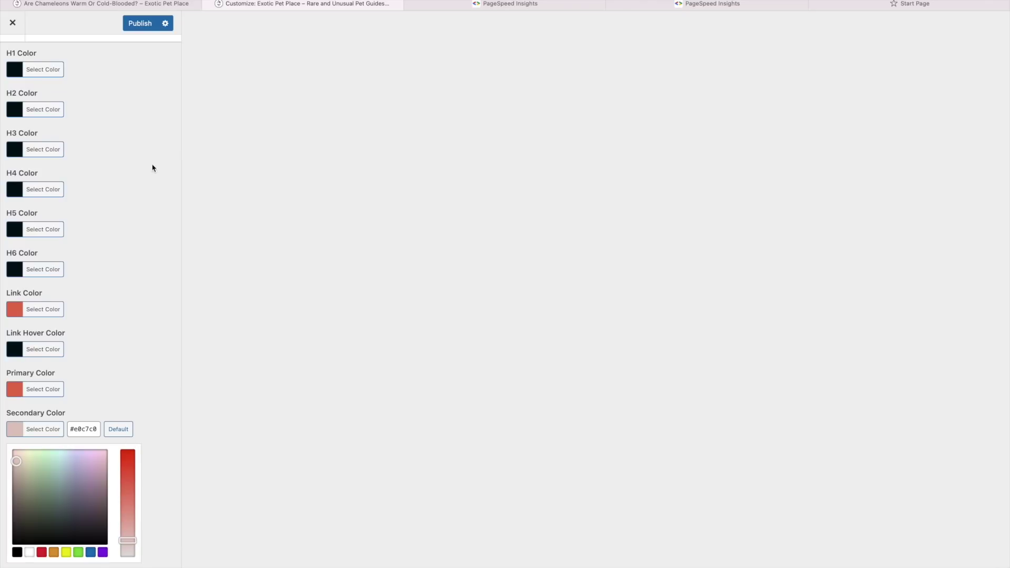
pyautogui.click(155, 95)
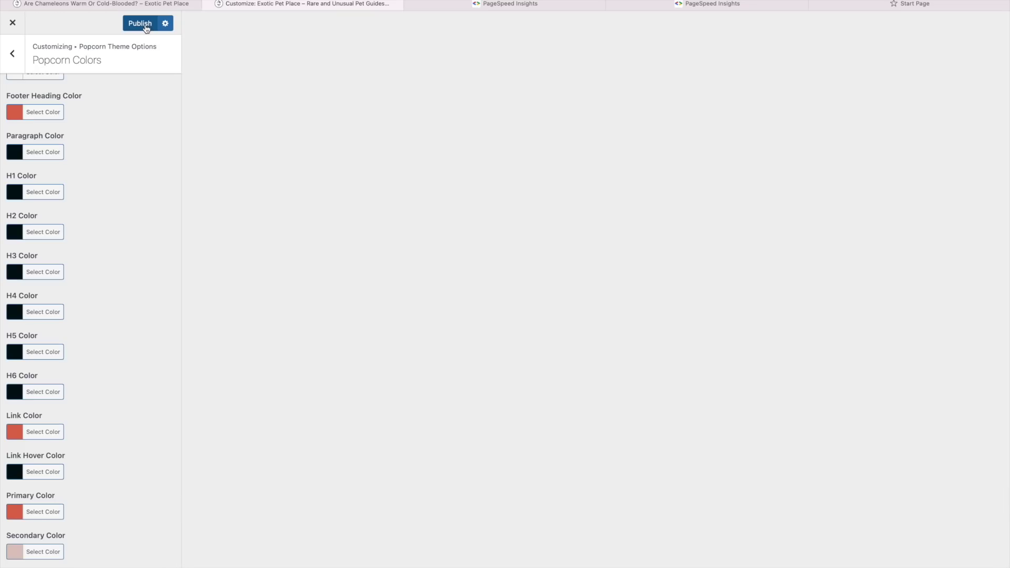
pyautogui.click(146, 29)
pyautogui.click(9, 52)
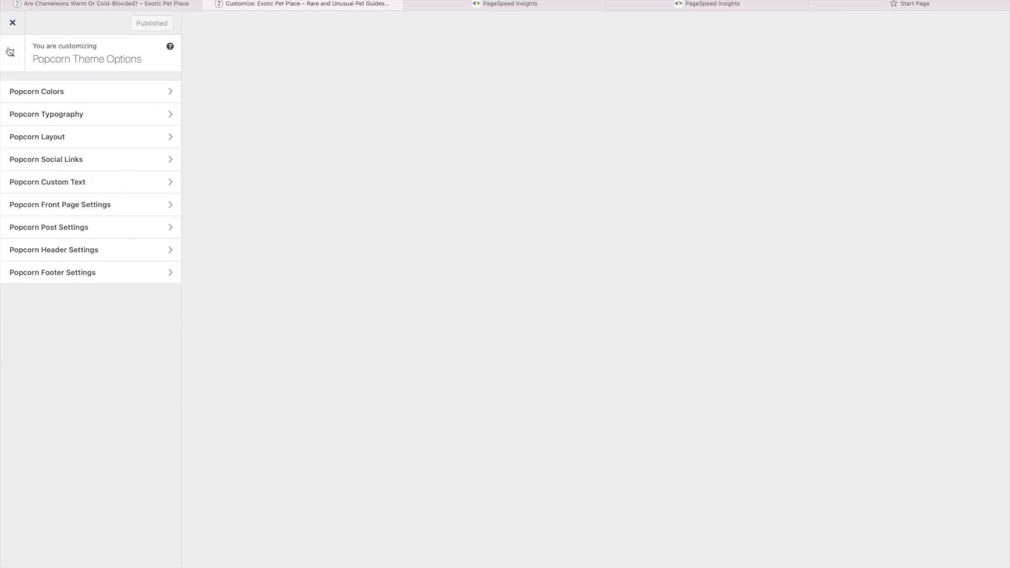
# In Popcorn Typography, set the default font to Arial and review heading fonts and paragraph sizes
pyautogui.click(58, 115)
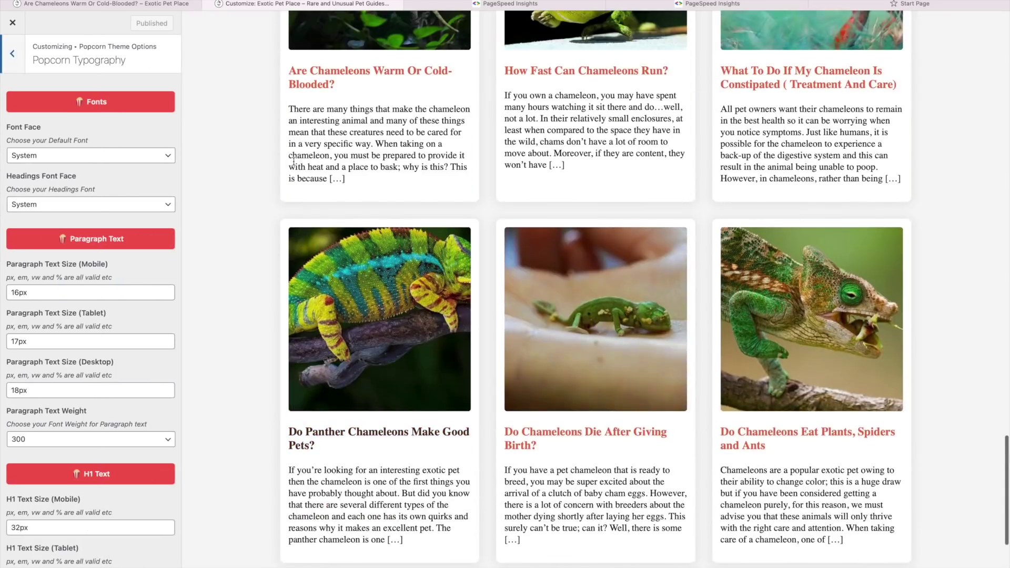
pyautogui.scroll(5, 292, 161)
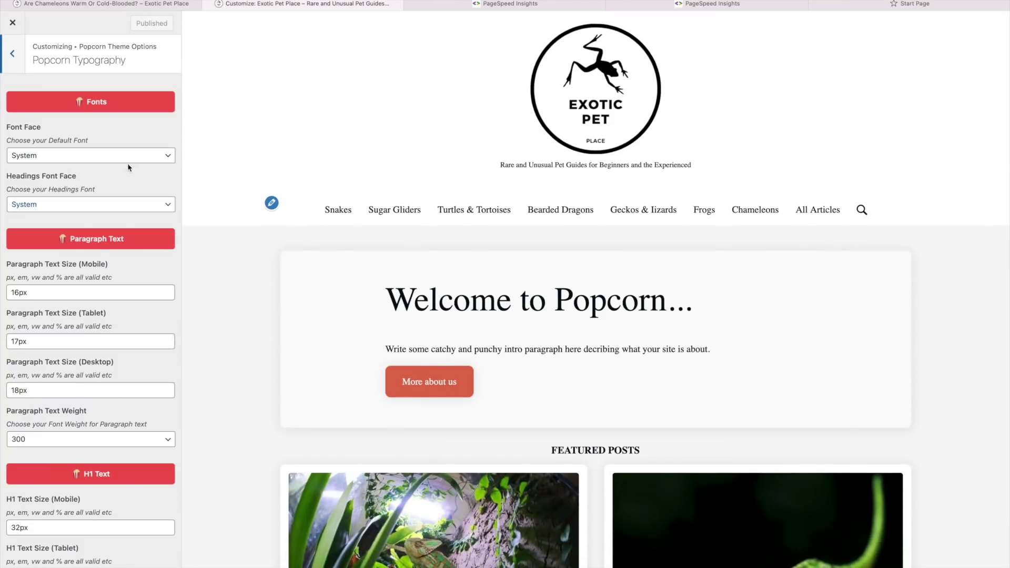
pyautogui.click(112, 156)
pyautogui.click(25, 202)
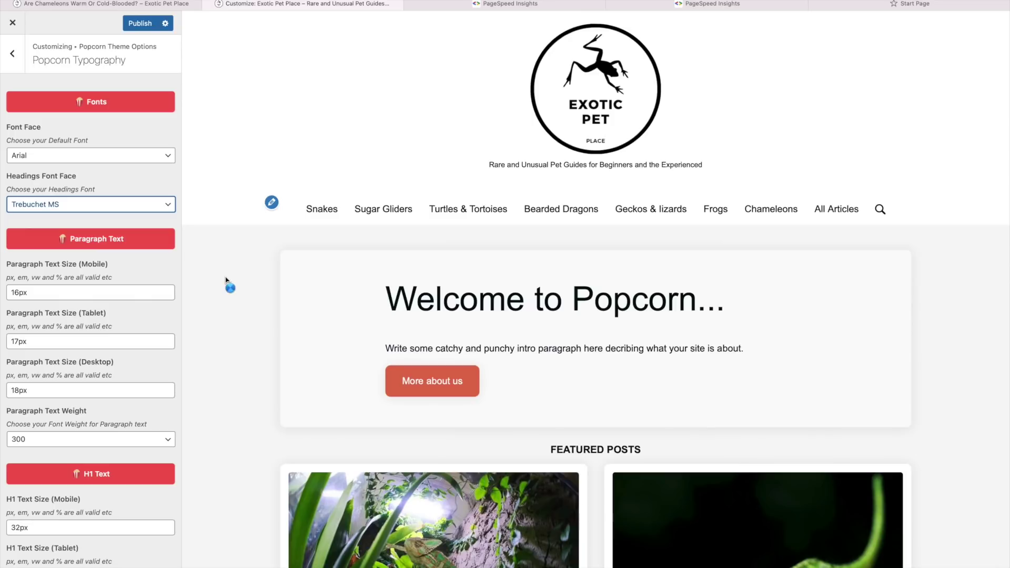
pyautogui.click(134, 155)
pyautogui.click(138, 207)
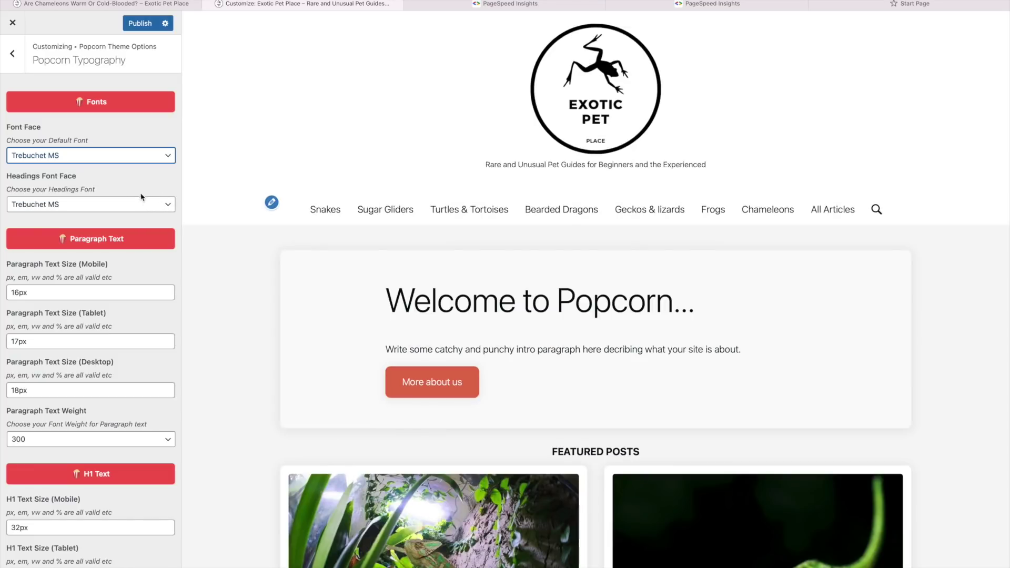
pyautogui.click(140, 201)
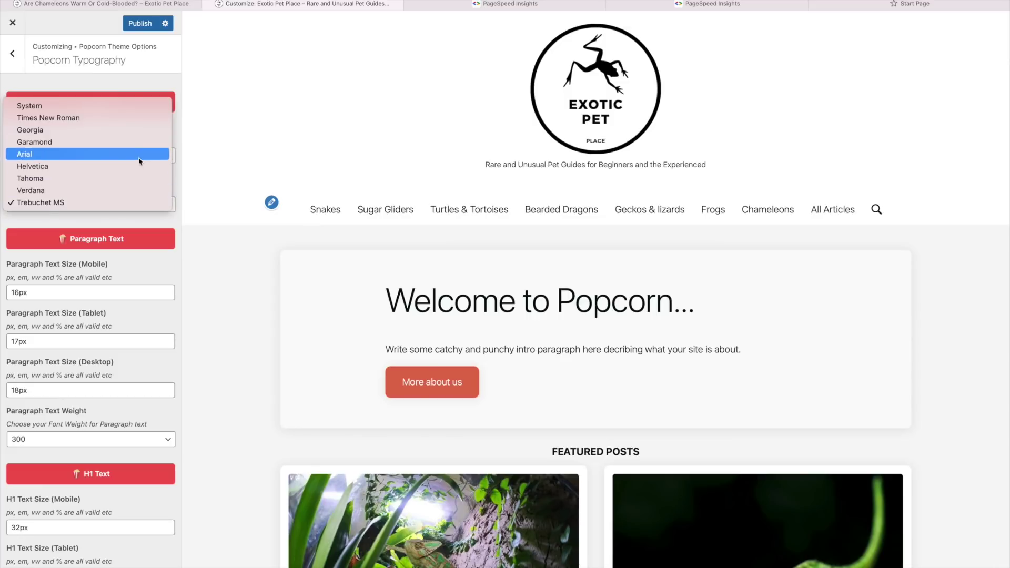
pyautogui.click(231, 225)
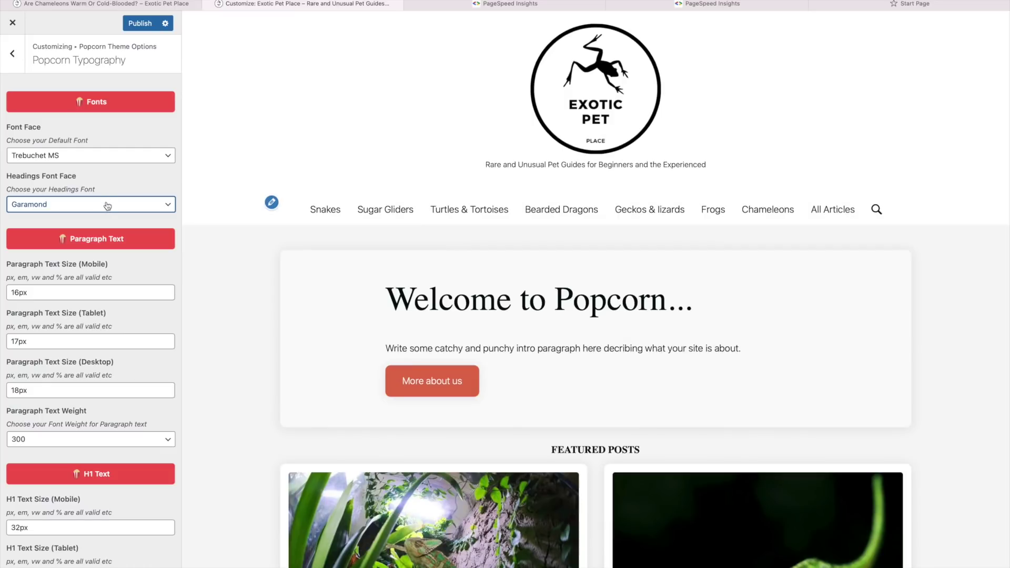
pyautogui.click(78, 293)
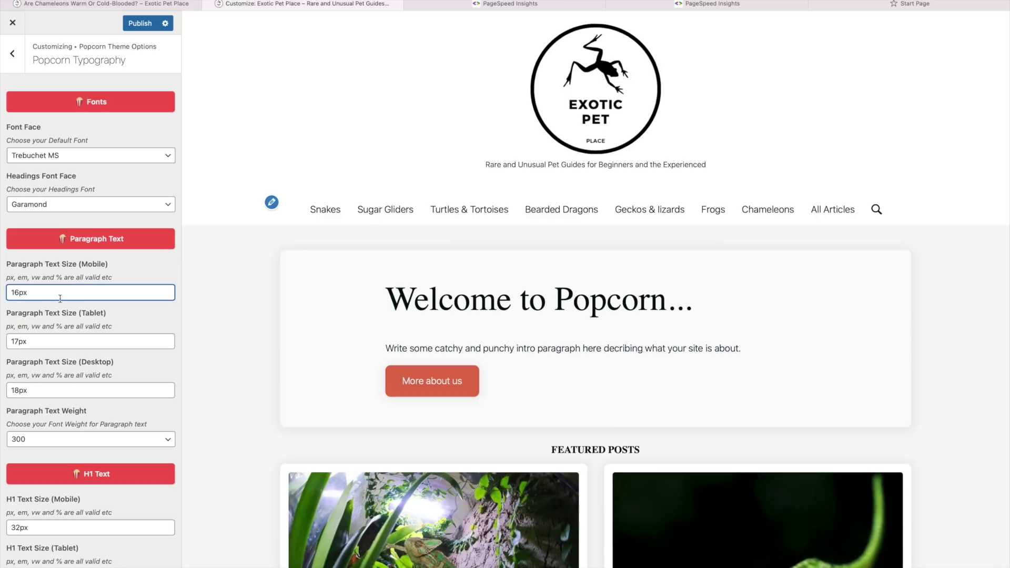
pyautogui.scroll(-1, 69, 309)
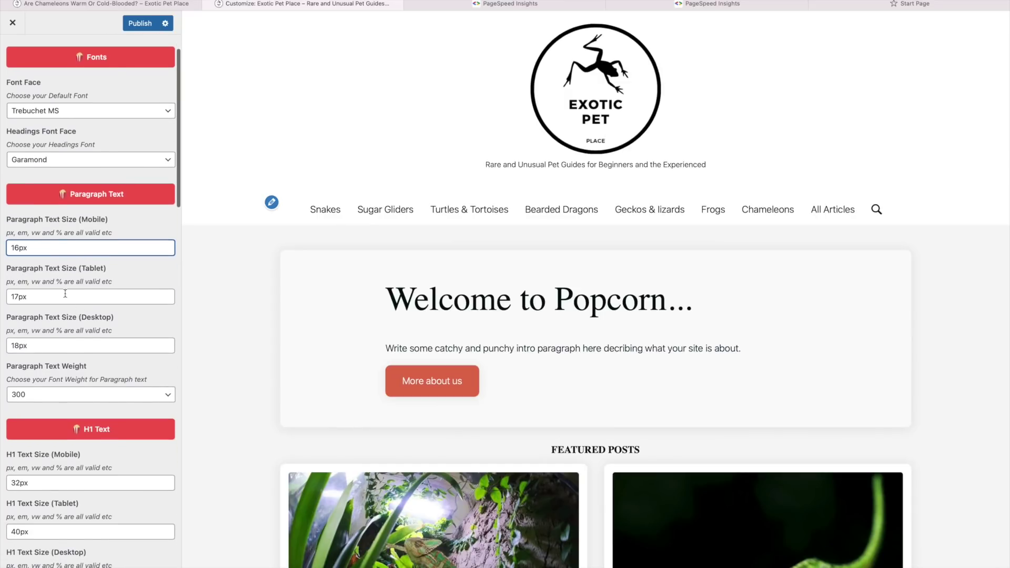
pyautogui.click(65, 293)
pyautogui.click(54, 345)
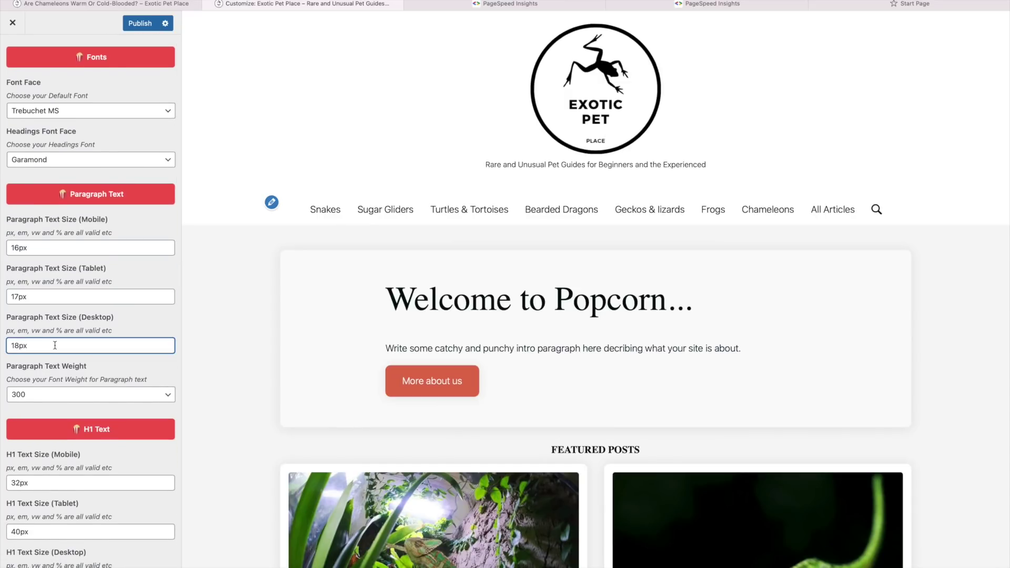
pyautogui.scroll(-1, 55, 345)
pyautogui.scroll(-1, 55, 344)
pyautogui.scroll(-1, 55, 348)
pyautogui.scroll(-1, 56, 348)
pyautogui.scroll(-1, 66, 352)
pyautogui.scroll(-1, 66, 351)
pyautogui.scroll(-1, 66, 352)
pyautogui.scroll(-1, 67, 352)
pyautogui.scroll(-1, 66, 352)
pyautogui.scroll(-1, 67, 352)
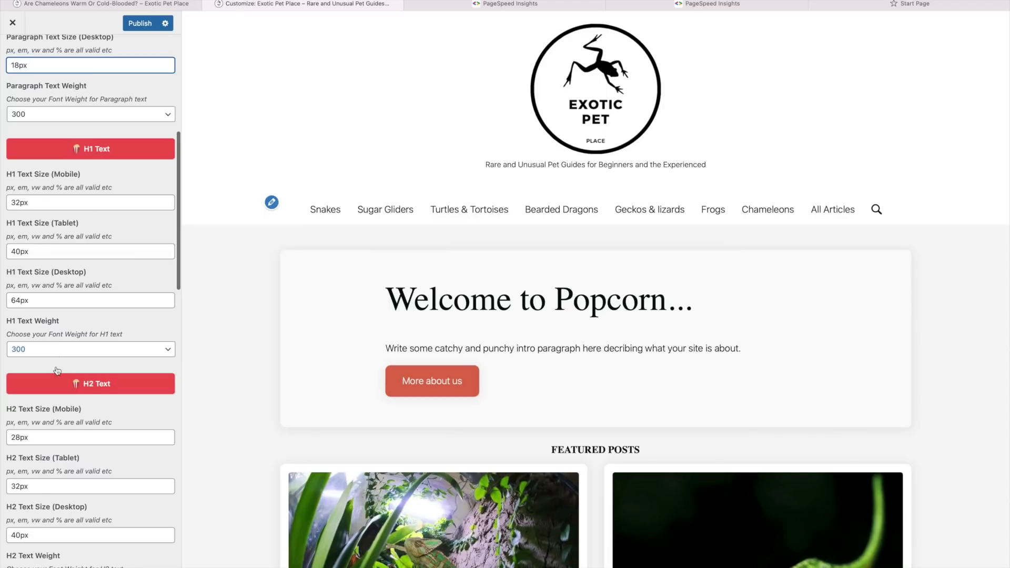
pyautogui.scroll(-1, 57, 370)
pyautogui.scroll(-2, 56, 370)
pyautogui.scroll(-1, 56, 370)
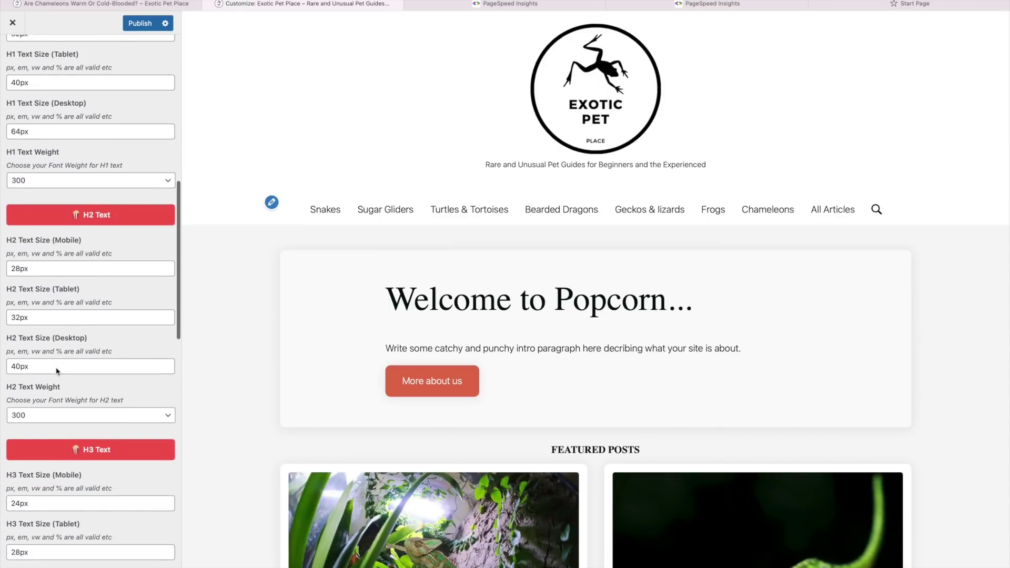
# Set the H2, H3 and H4 heading weights to 600 and publish
pyautogui.click(55, 421)
pyautogui.click(50, 449)
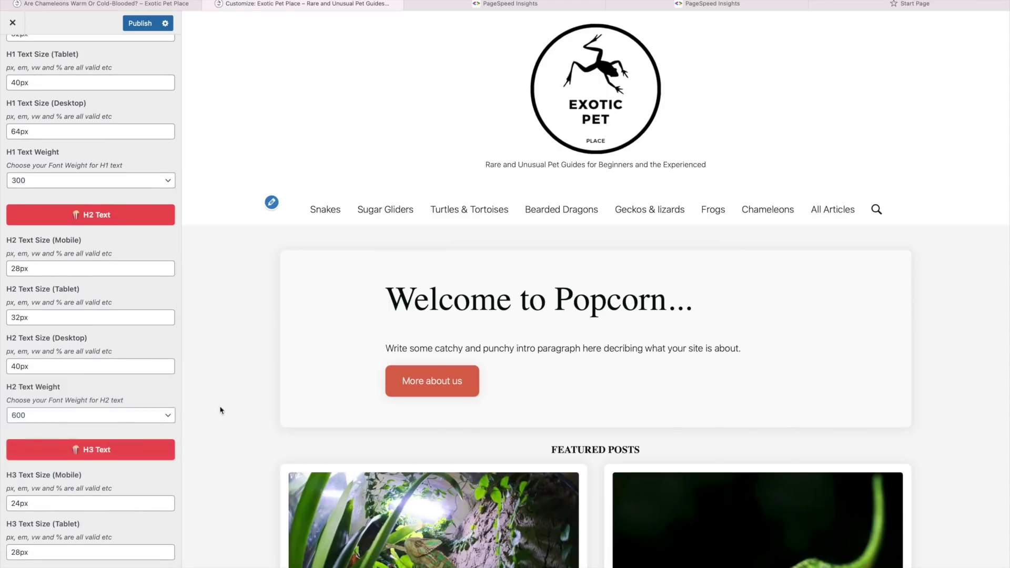
pyautogui.scroll(-1, 223, 410)
pyautogui.scroll(-3, 223, 410)
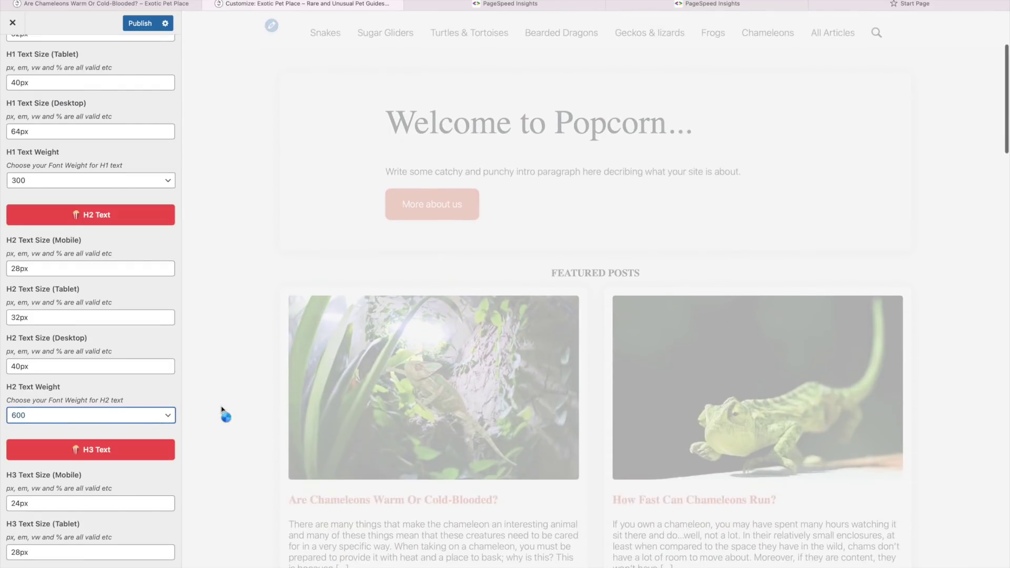
pyautogui.scroll(-2, 221, 408)
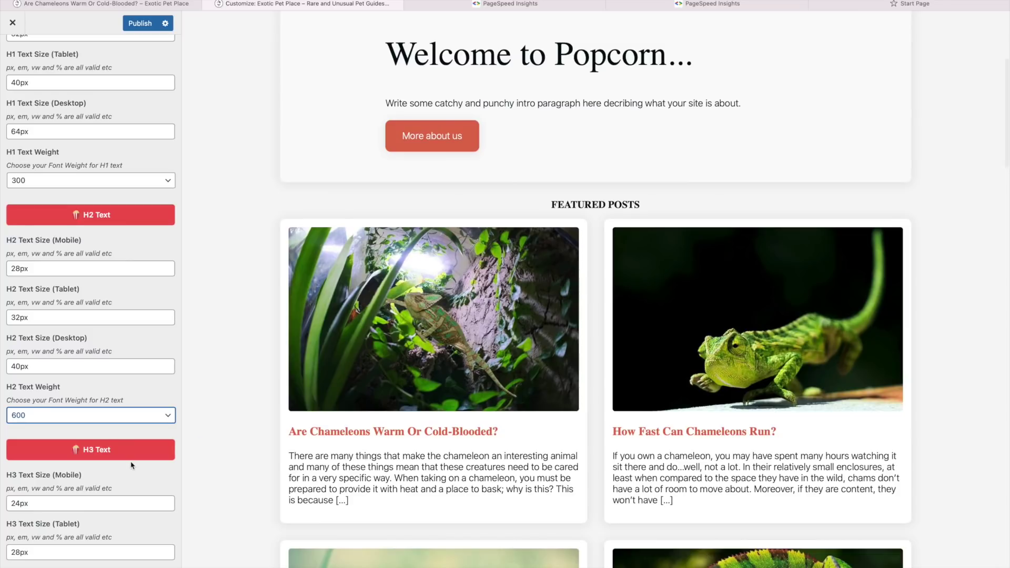
pyautogui.scroll(-2, 127, 467)
pyautogui.scroll(-3, 122, 442)
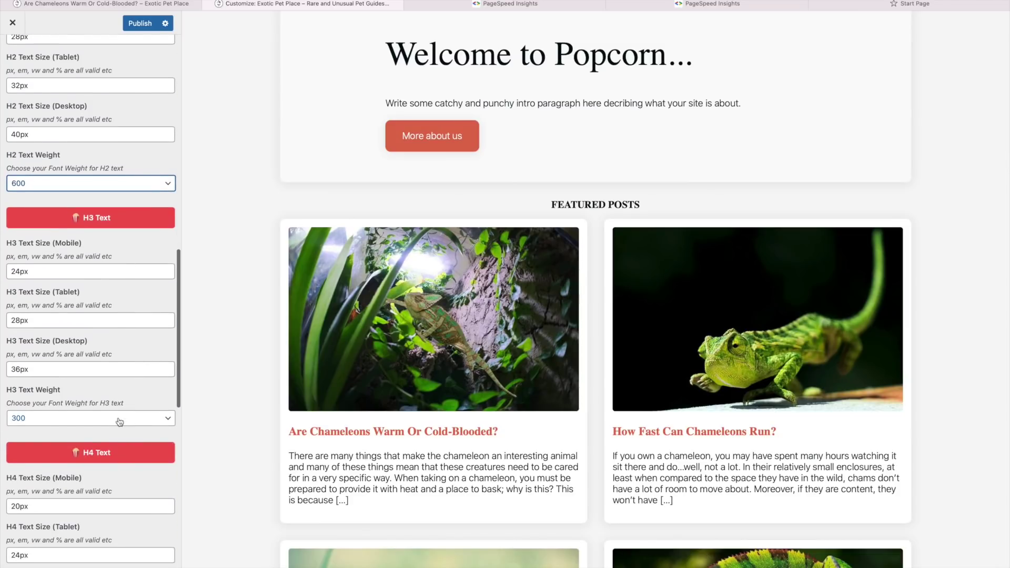
pyautogui.click(118, 422)
pyautogui.click(105, 455)
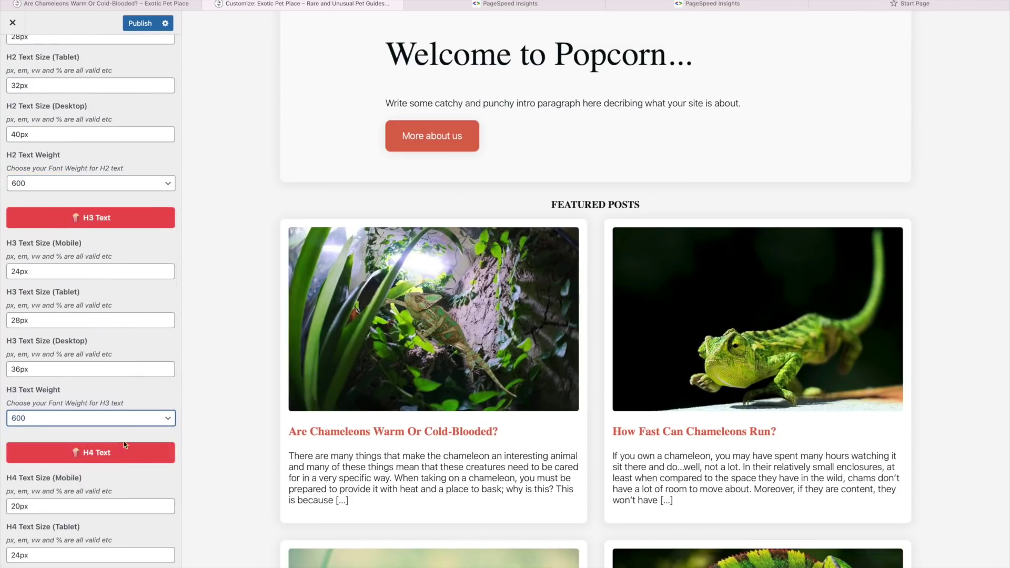
pyautogui.scroll(-2, 128, 441)
pyautogui.scroll(-2, 126, 451)
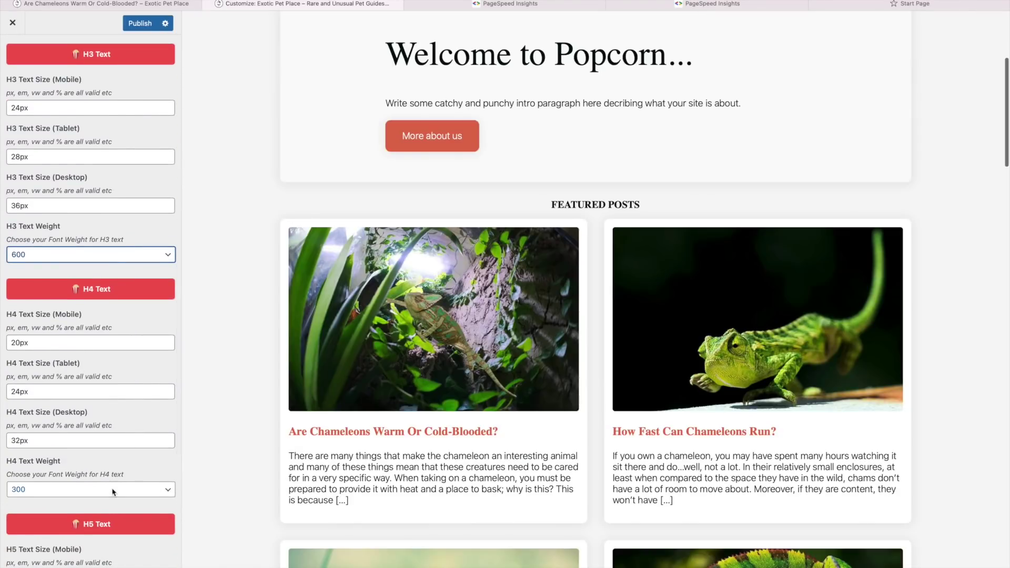
pyautogui.click(112, 491)
pyautogui.click(102, 523)
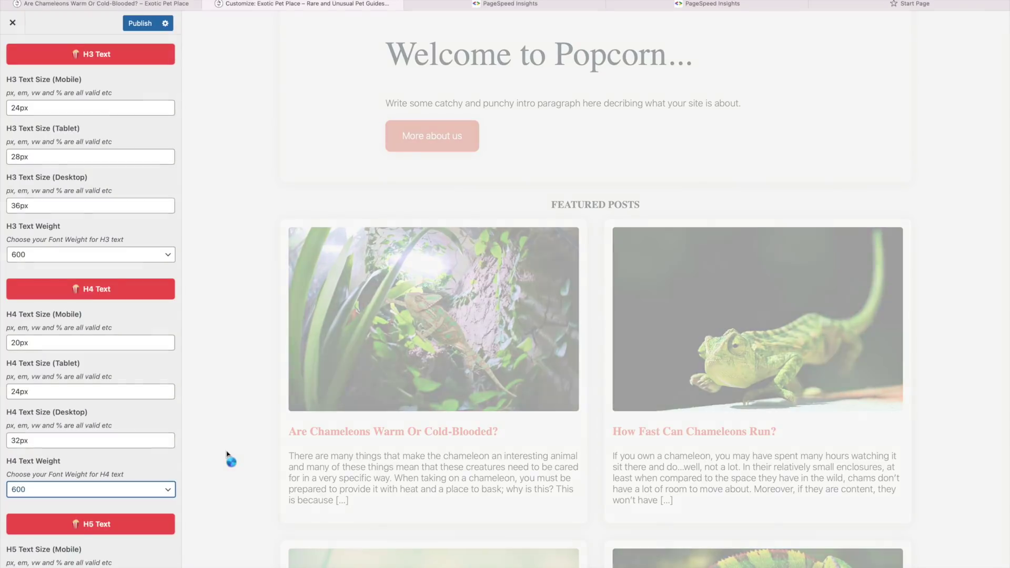
pyautogui.scroll(-2, 127, 445)
pyautogui.scroll(-4, 127, 446)
pyautogui.scroll(5, 129, 452)
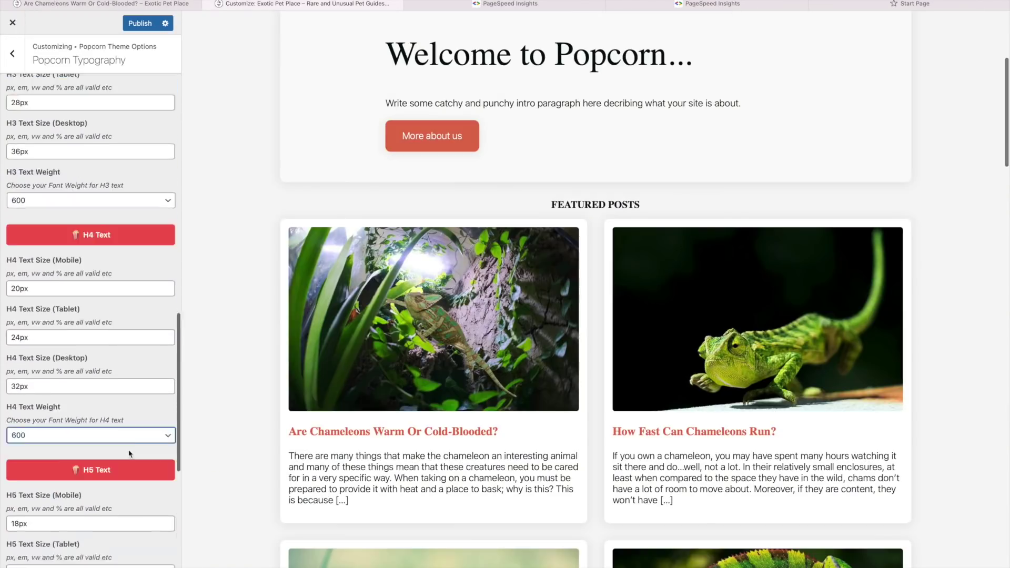
pyautogui.scroll(2, 129, 453)
pyautogui.click(140, 23)
pyautogui.scroll(3, 53, 50)
pyautogui.click(12, 53)
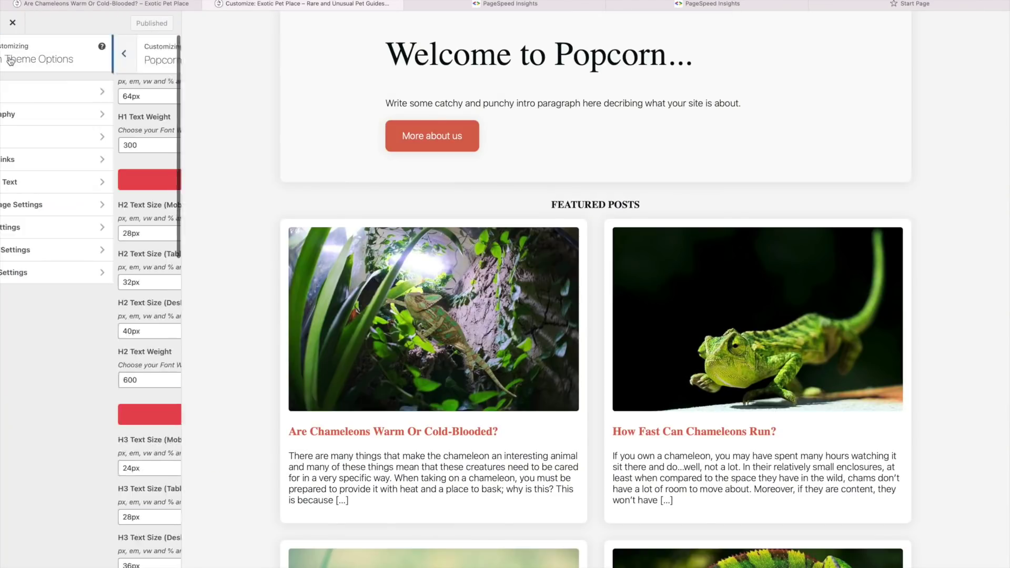
# Review the Max Site Width, Max Content Width and breakpoint values in Popcorn Layout
pyautogui.click(60, 136)
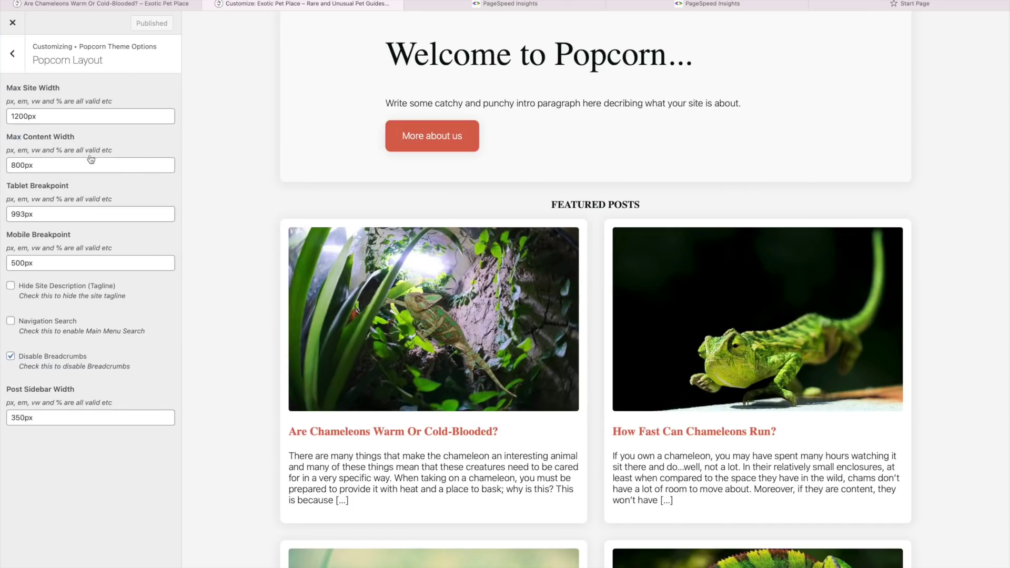
pyautogui.click(51, 119)
pyautogui.moveTo(64, 118); pyautogui.dragTo(3, 116)
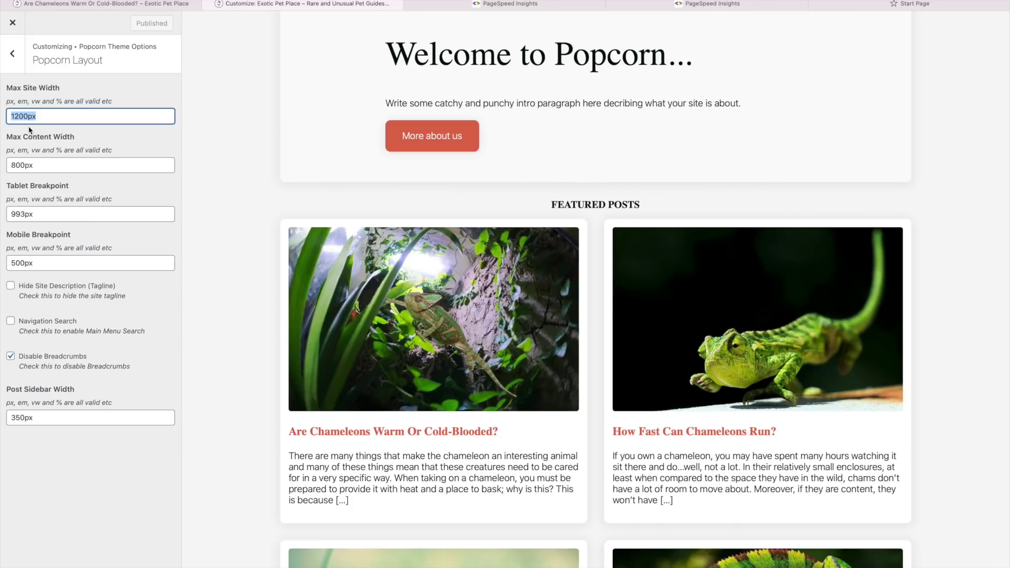
pyautogui.click(50, 163)
pyautogui.moveTo(63, 164); pyautogui.dragTo(3, 164)
pyautogui.click(45, 213)
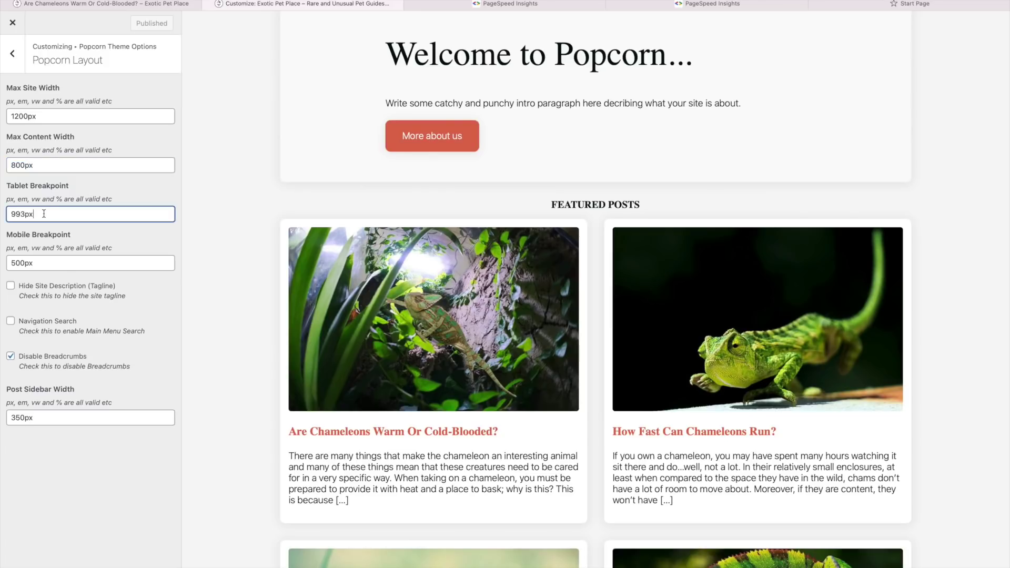
pyautogui.moveTo(64, 214); pyautogui.dragTo(12, 214)
pyautogui.scroll(5, 239, 202)
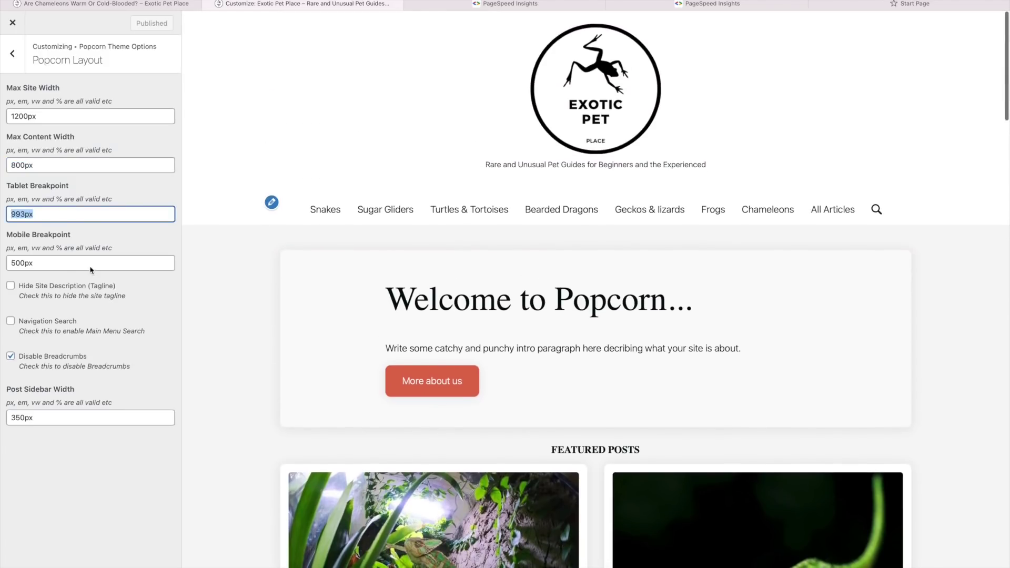
pyautogui.click(103, 263)
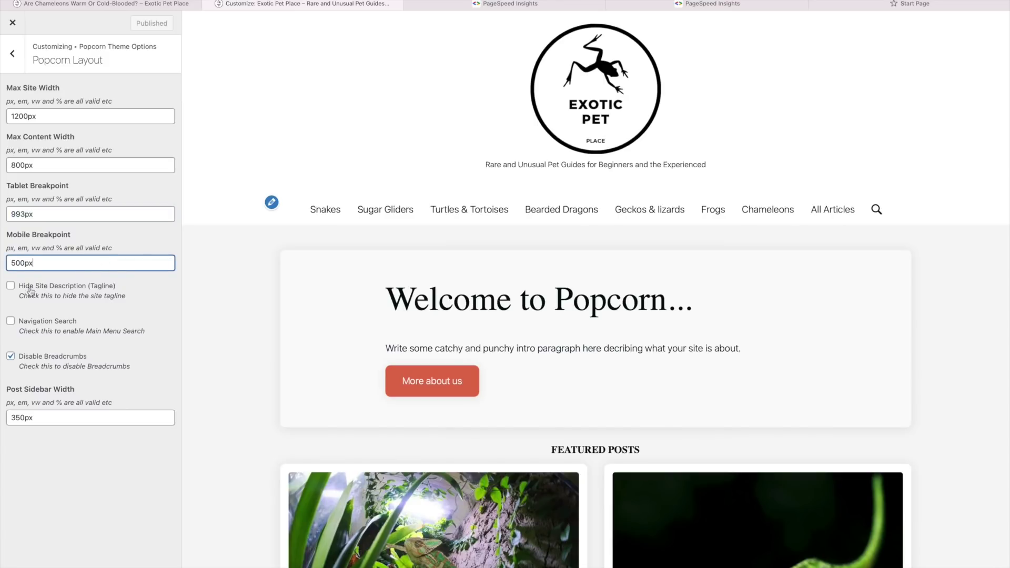
# Hide the site tagline, enable breadcrumbs, and publish the layout changes
pyautogui.click(11, 286)
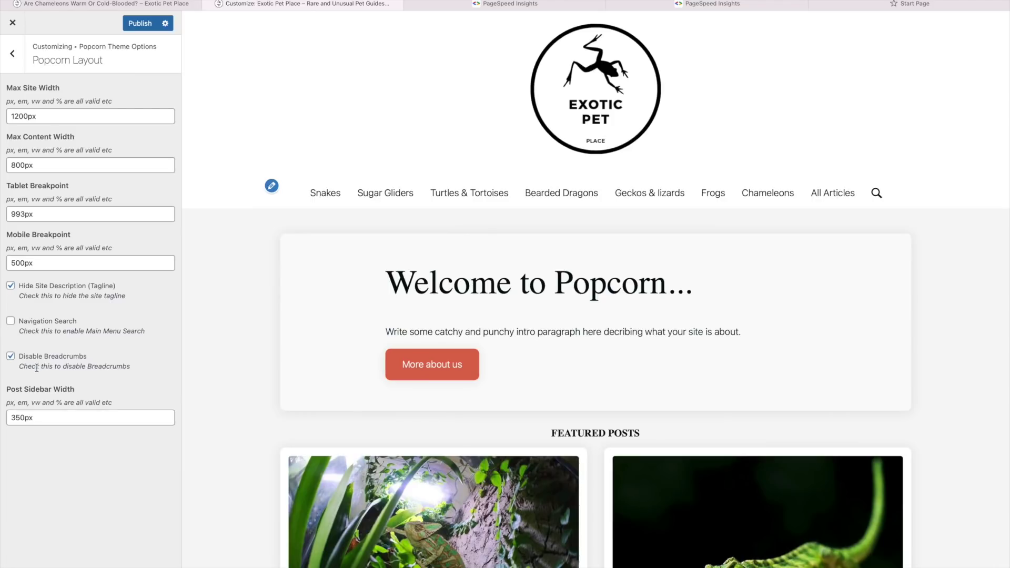
pyautogui.click(11, 357)
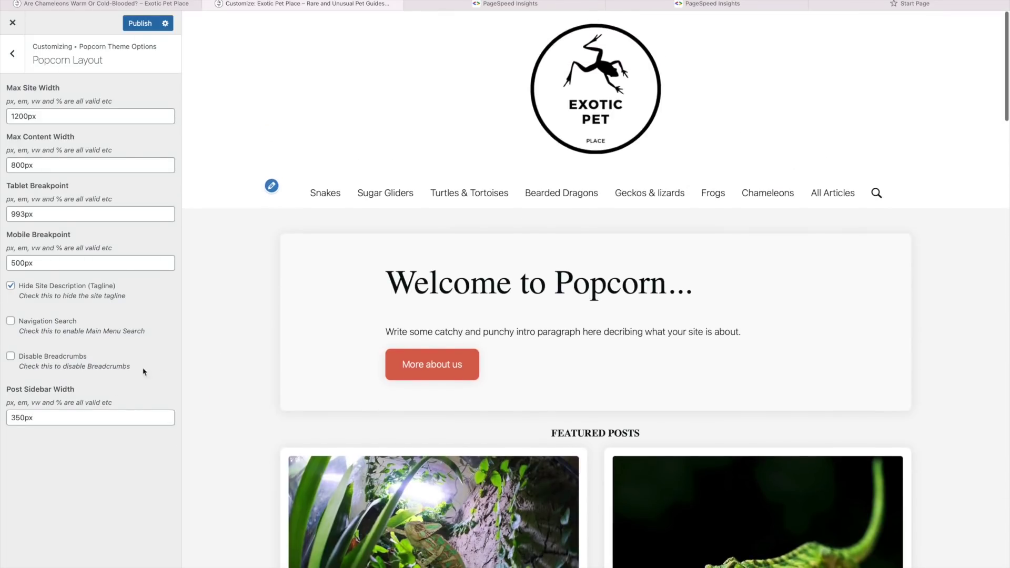
pyautogui.click(145, 28)
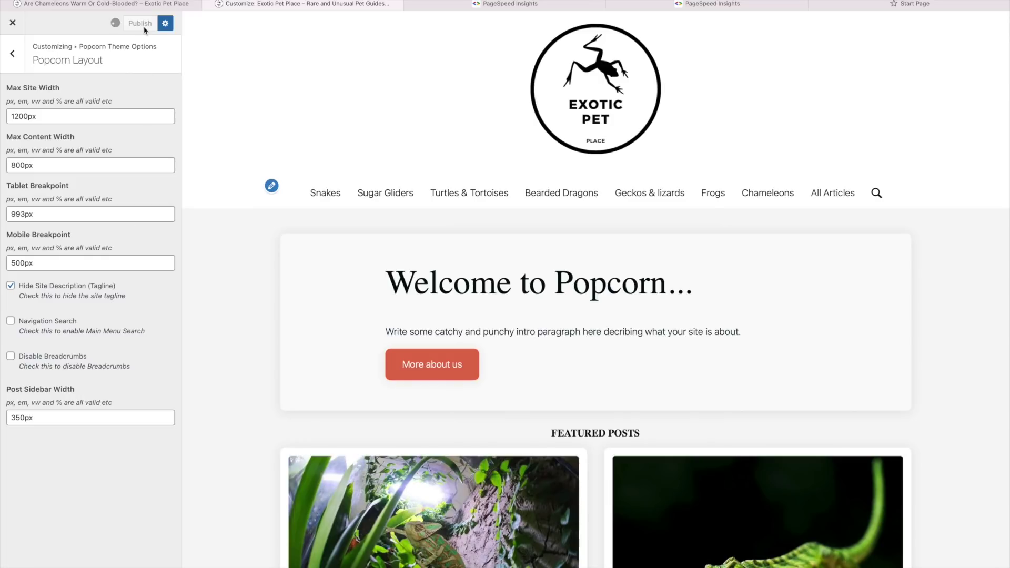
pyautogui.click(16, 55)
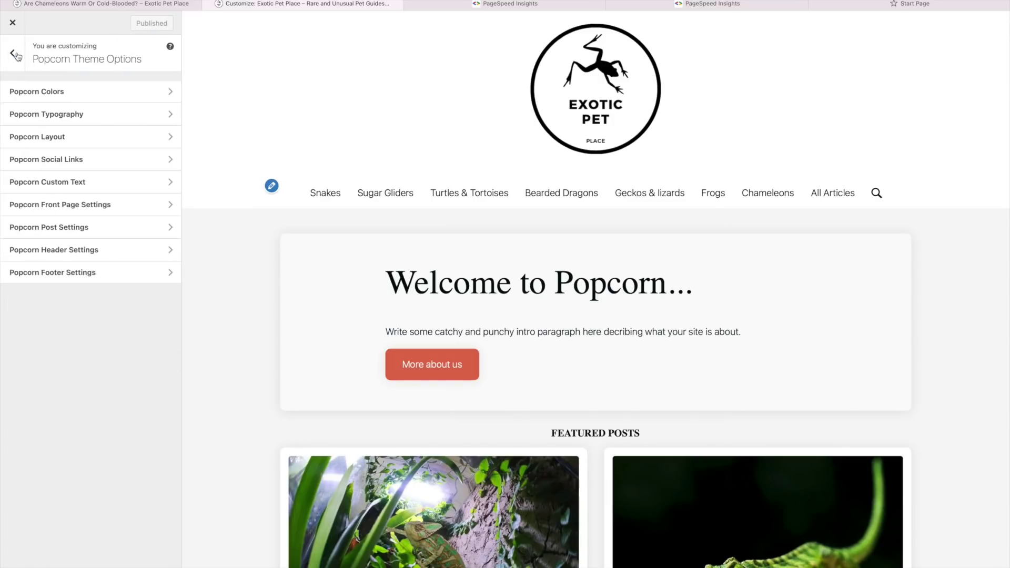
pyautogui.click(65, 161)
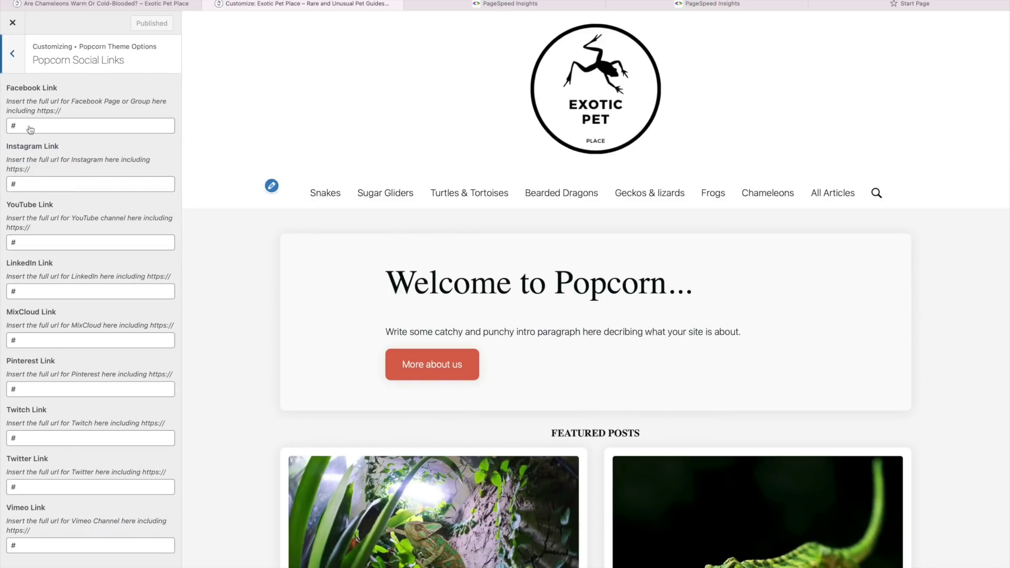
pyautogui.click(17, 68)
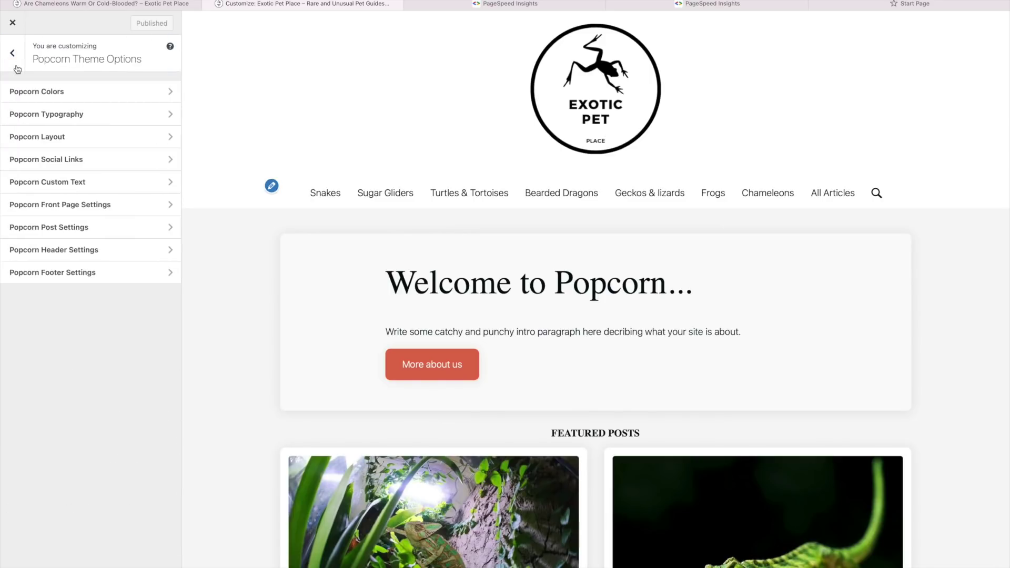
pyautogui.click(53, 188)
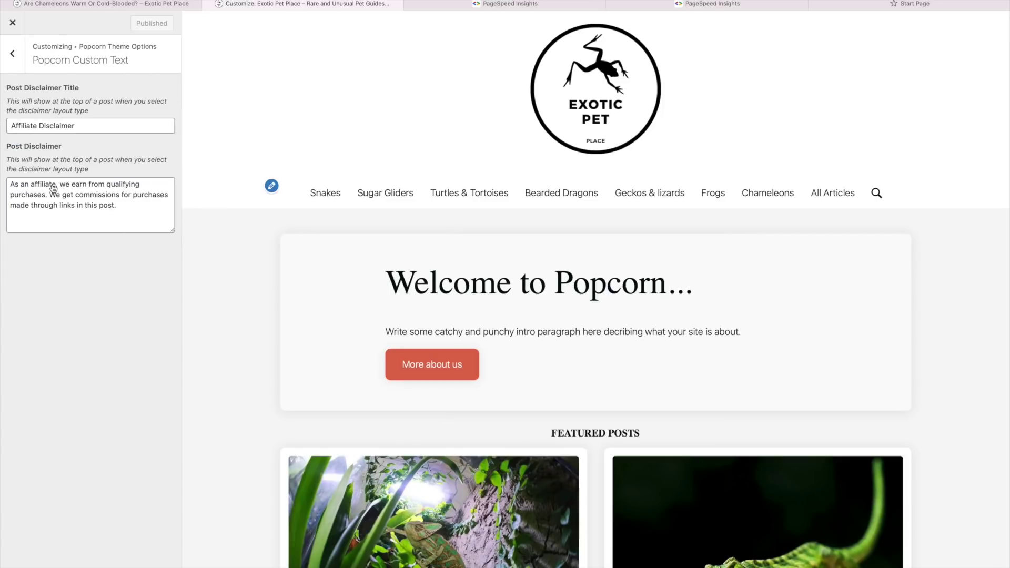
pyautogui.click(81, 128)
pyautogui.click(29, 186)
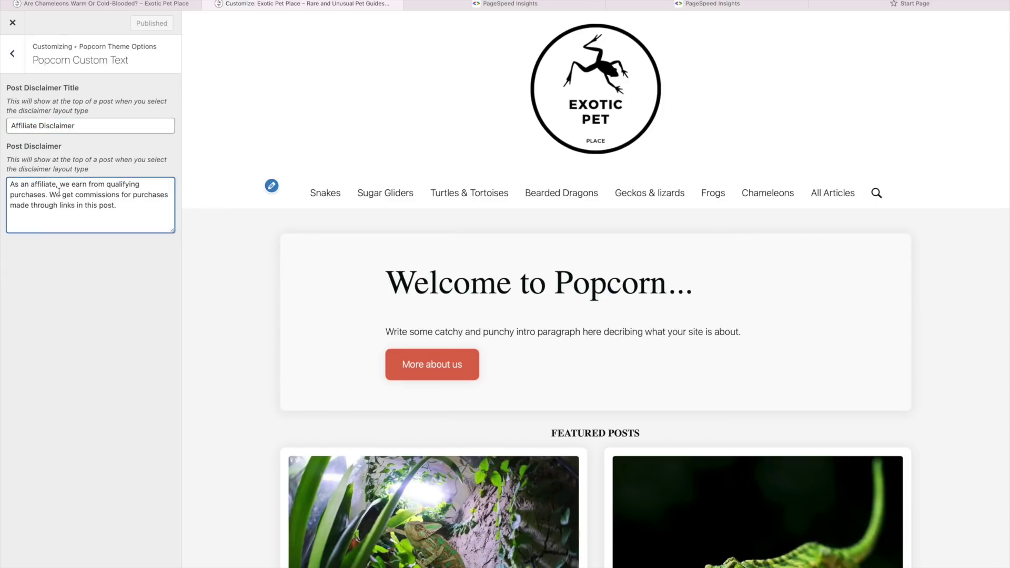
pyautogui.hotkey('ctrl', 'a')
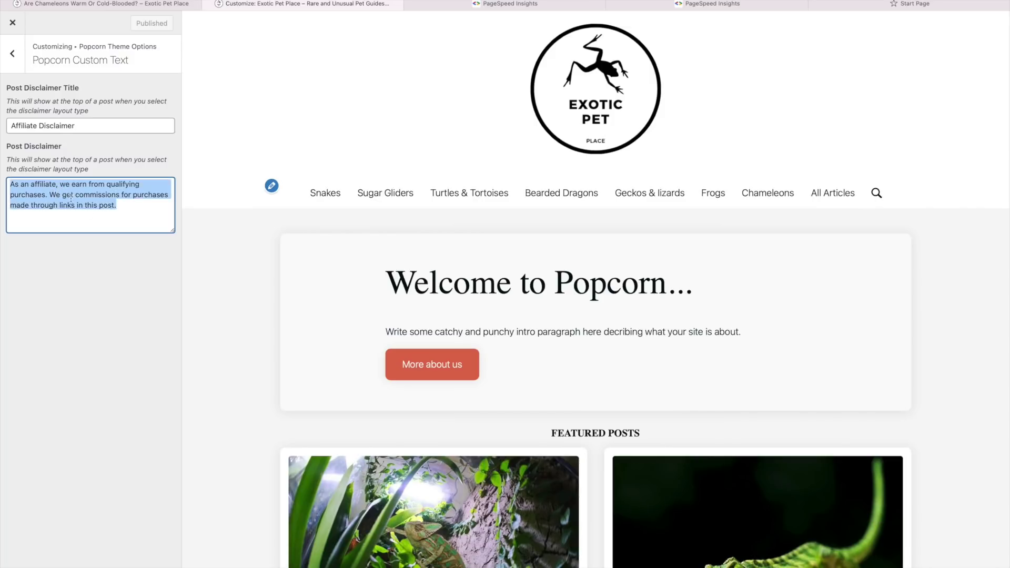
pyautogui.click(136, 221)
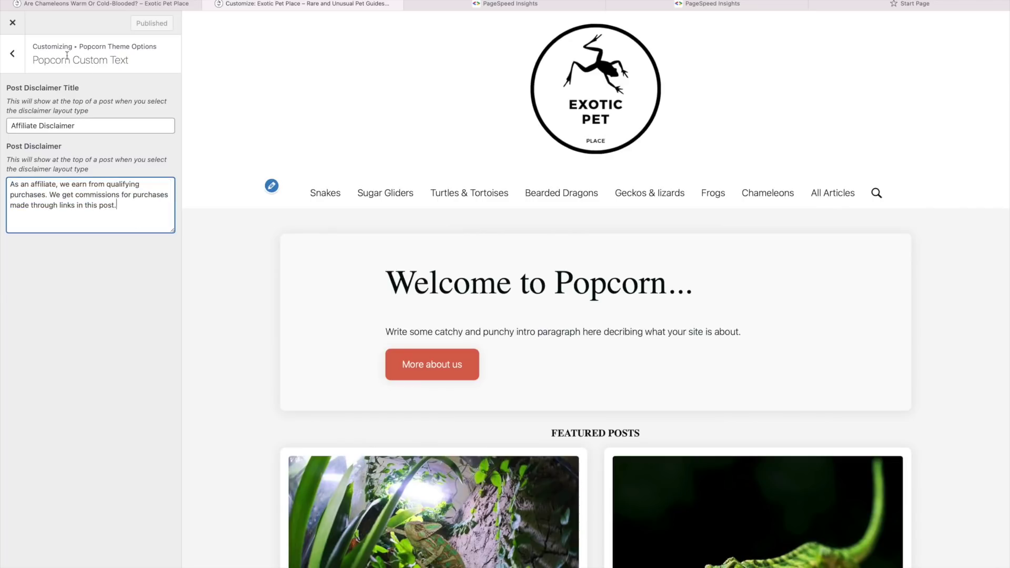
pyautogui.click(12, 55)
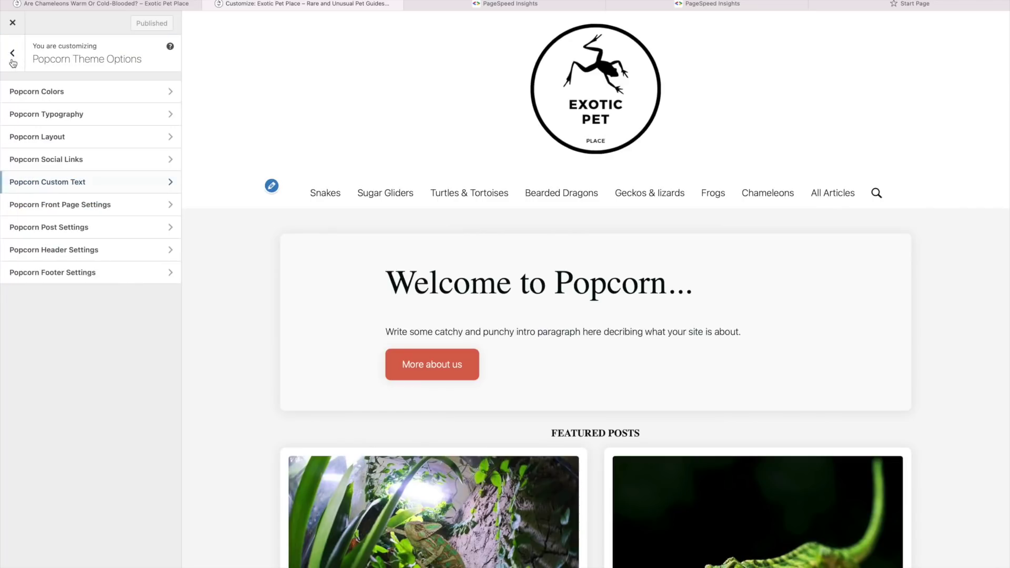
# In Popcorn Front Page Settings, set the hero title weight to 600
pyautogui.click(67, 204)
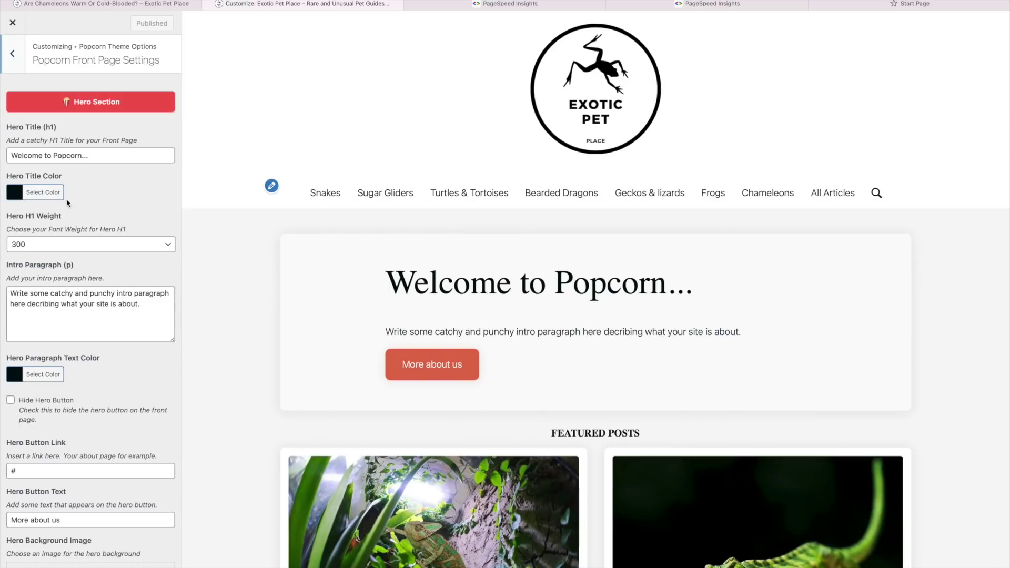
pyautogui.click(105, 156)
pyautogui.hotkey('ctrl', 'a')
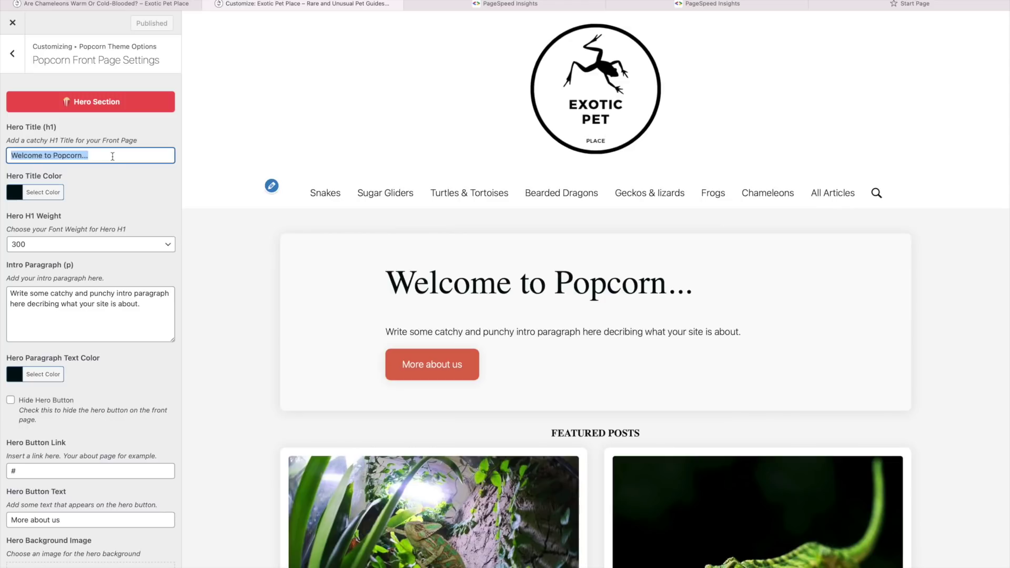
pyautogui.write('Rare and unus')
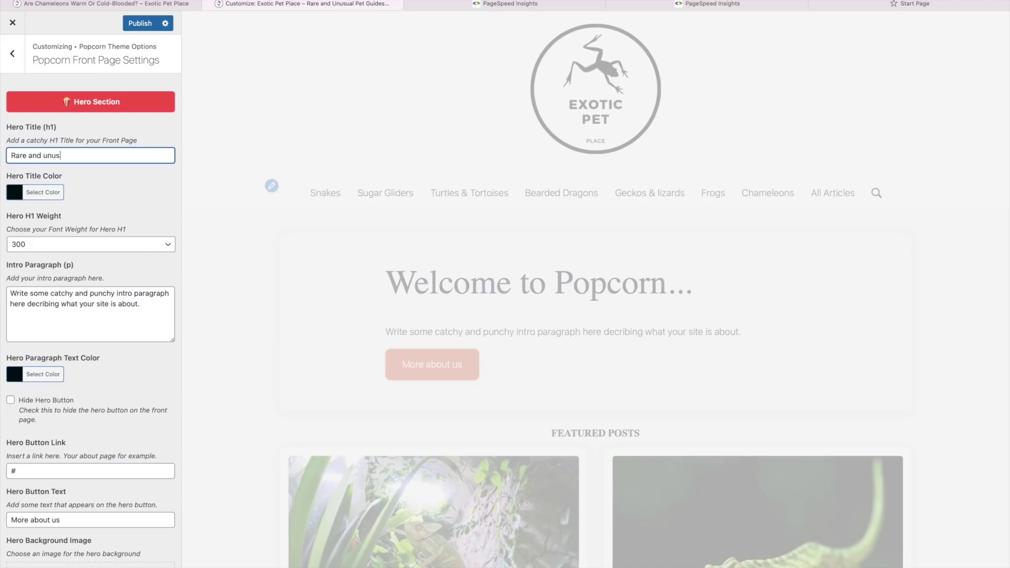
pyautogui.write('ual pet guides')
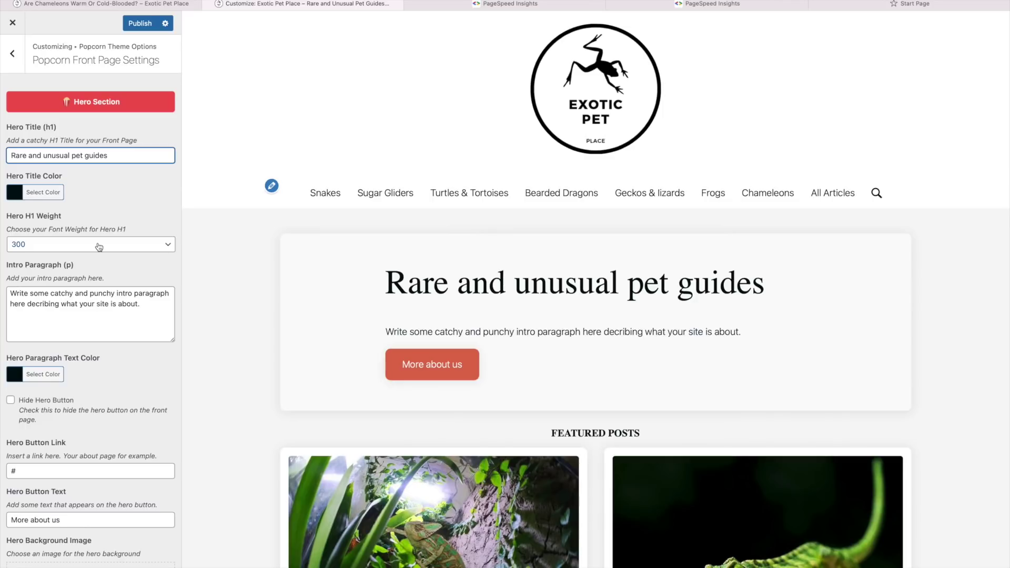
pyautogui.click(99, 245)
pyautogui.click(95, 278)
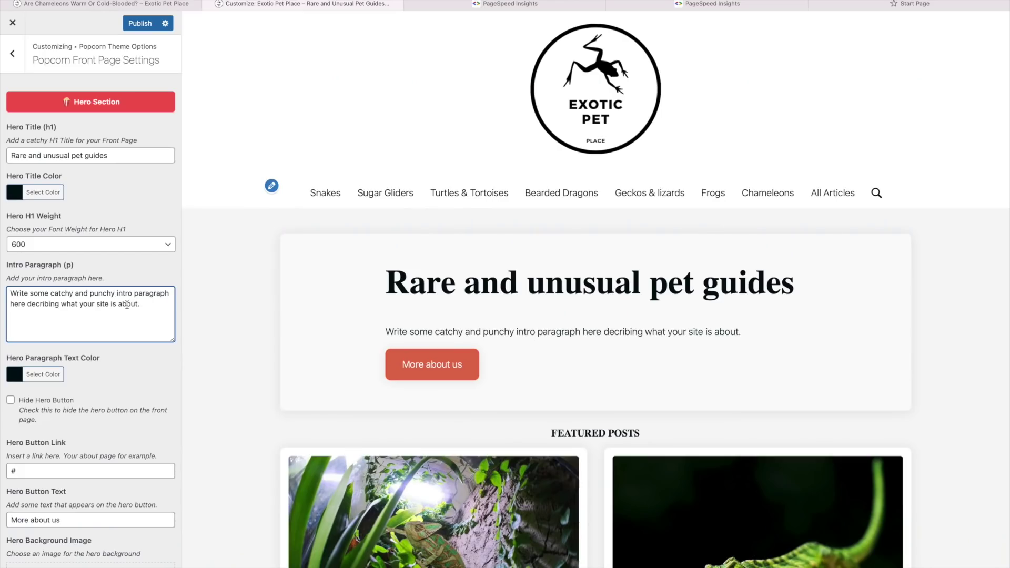
# Capitalise 'Exotic Pet Place' in the hero intro paragraph
pyautogui.tripleClick(126, 304)
pyautogui.write('Wel')
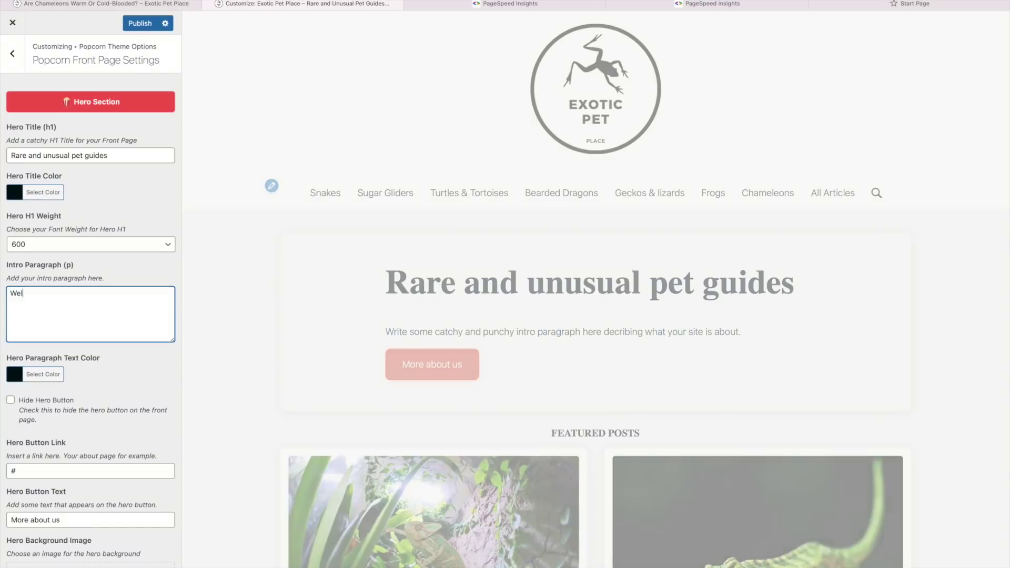
pyautogui.write('come to exotic ')
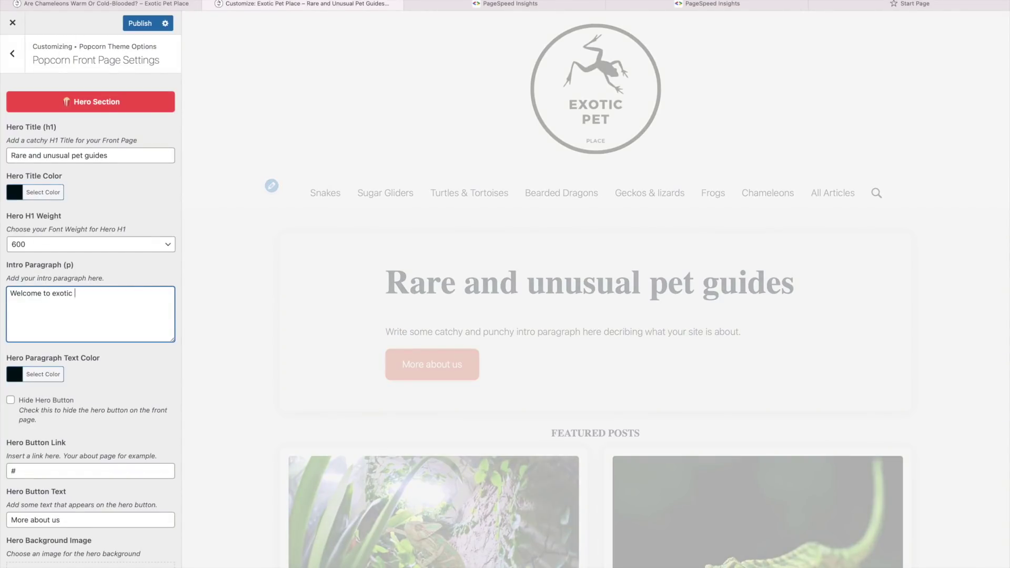
pyautogui.write('Pet place. We are your')
pyautogui.press('BackSpace')
pyautogui.write('resource for ')
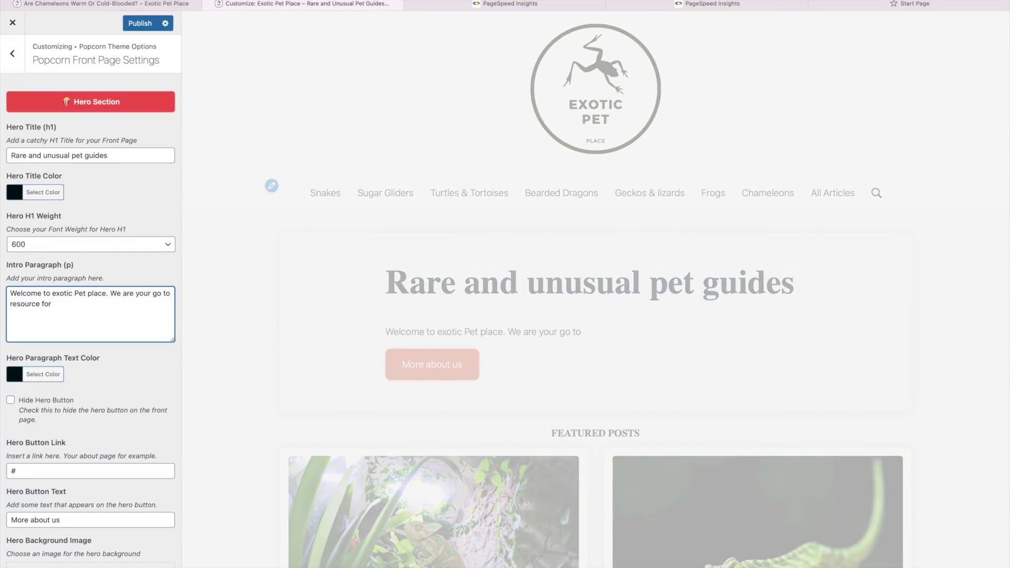
pyautogui.write('rare and exotic pets.')
pyautogui.click(57, 293)
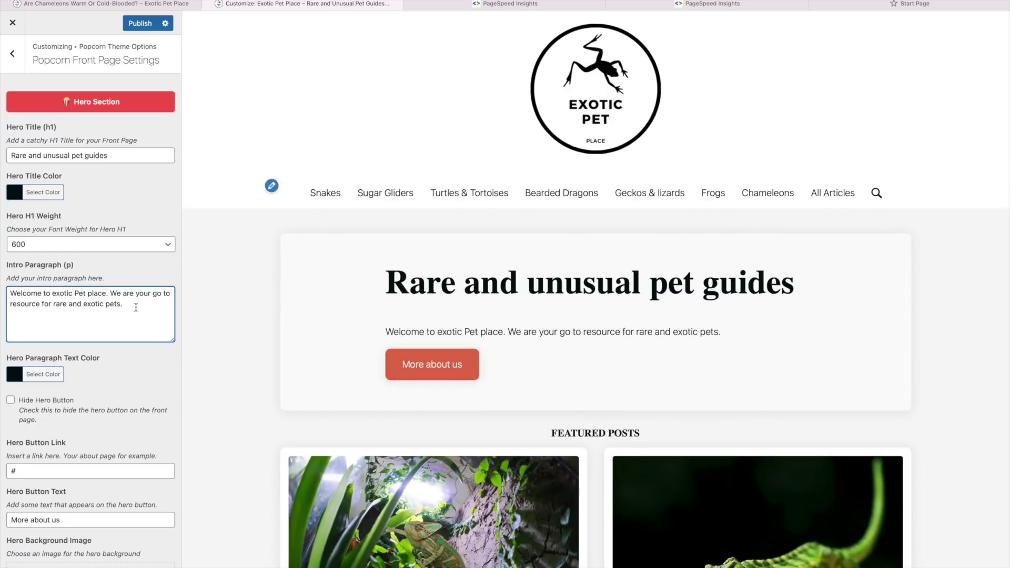
pyautogui.press('BackSpace')
pyautogui.write('E')
pyautogui.click(87, 293)
pyautogui.press('BackSpace')
pyautogui.write('P')
pyautogui.click(93, 323)
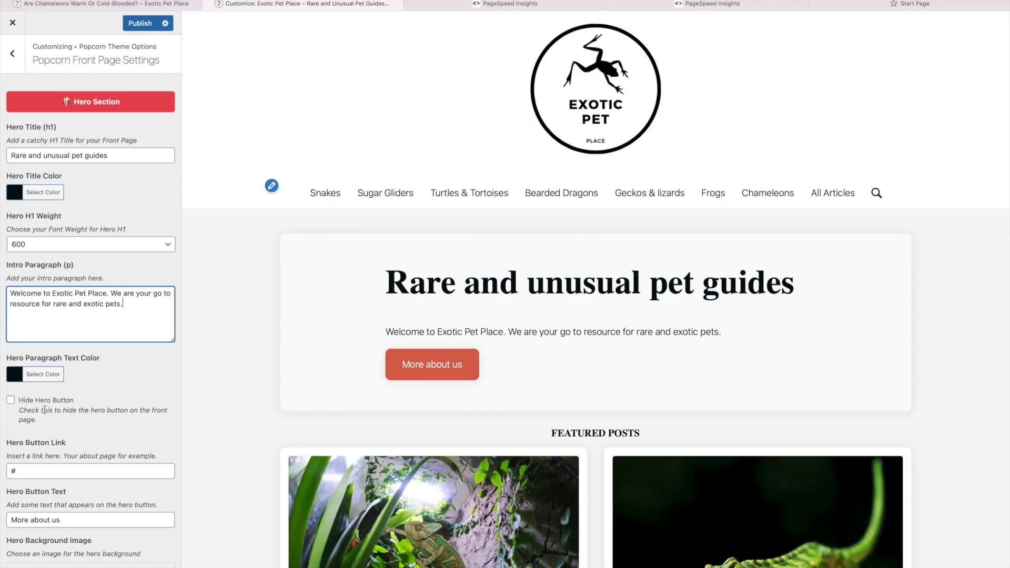
pyautogui.scroll(-1, 45, 409)
pyautogui.scroll(-1, 44, 410)
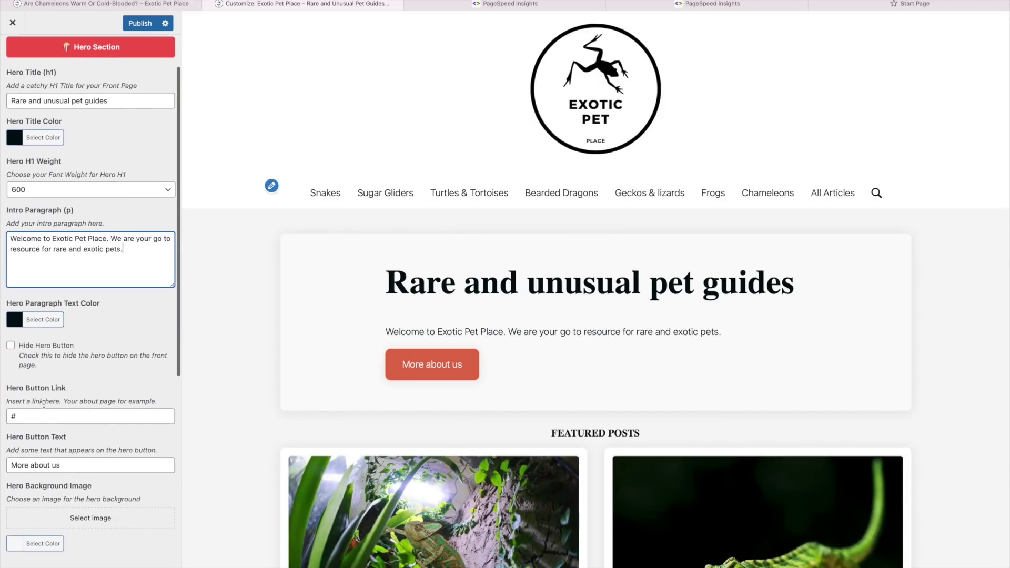
pyautogui.scroll(-1, 43, 404)
pyautogui.scroll(-1, 43, 403)
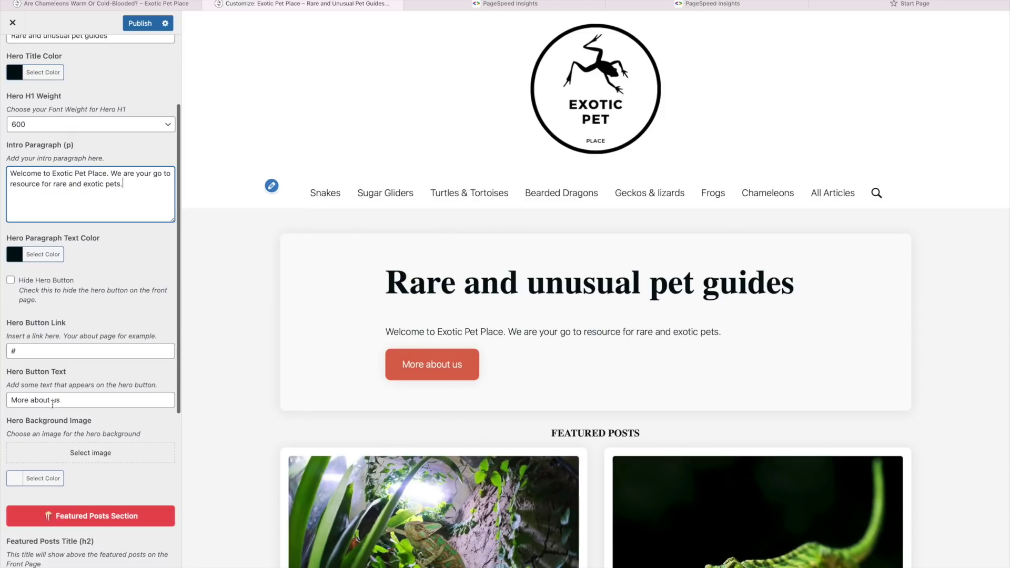
# Set the hero button link to /about/ and its text to 'More about Exotic Pet Place'
pyautogui.doubleClick(42, 353)
pyautogui.write('/about/')
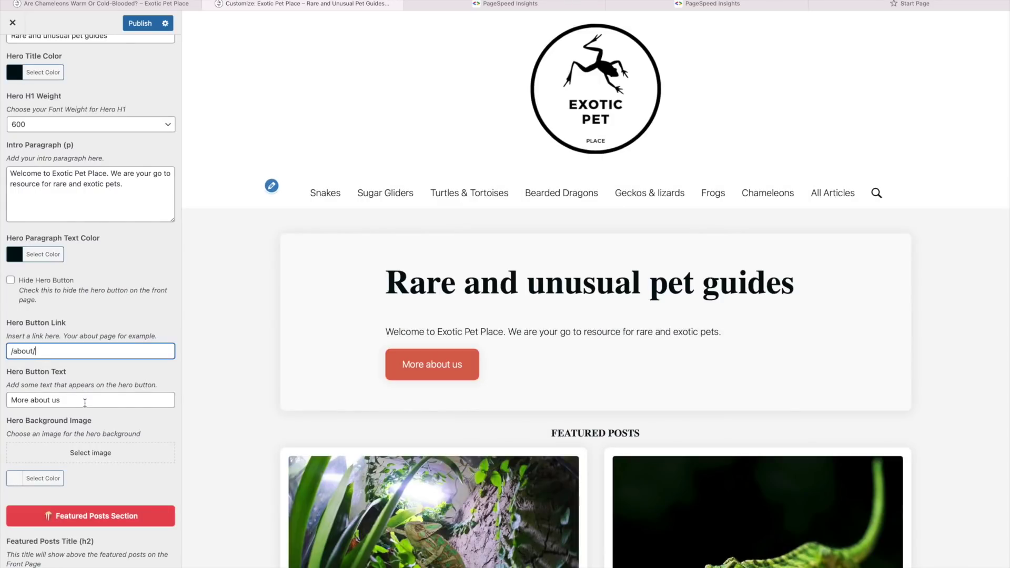
pyautogui.click(84, 400)
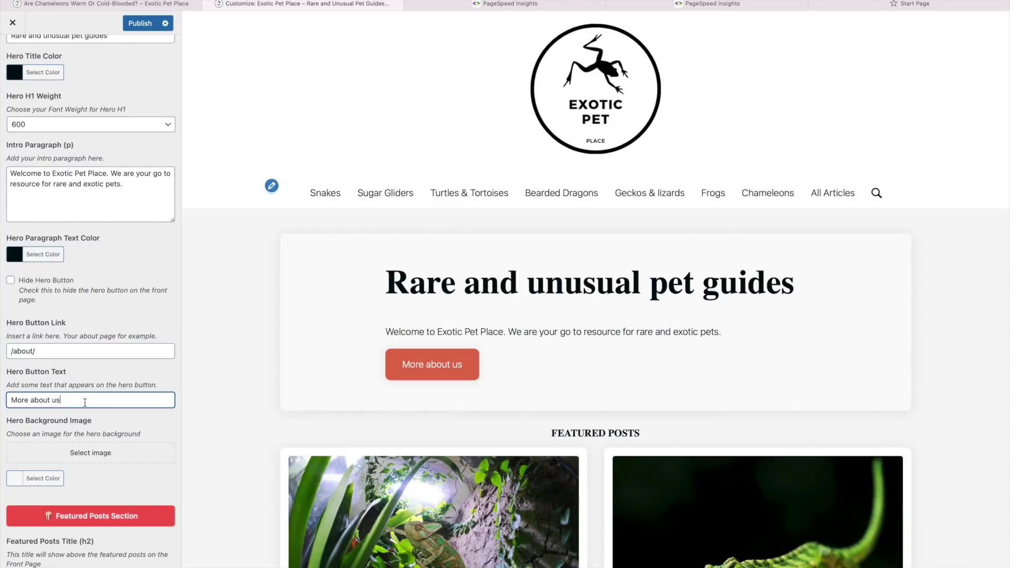
pyautogui.doubleClick(54, 401)
pyautogui.write('Exot')
pyautogui.write('ic Pet Place')
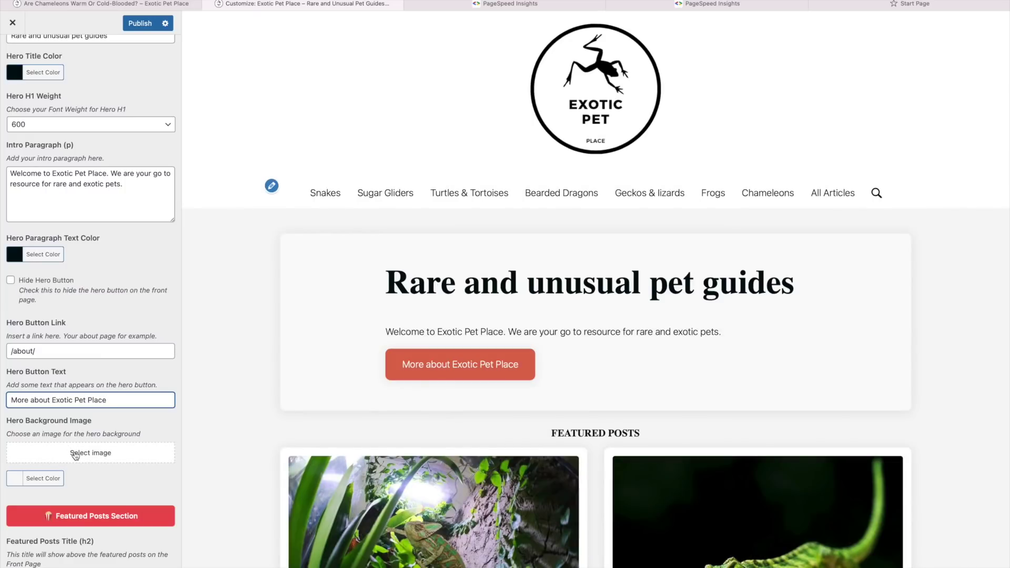
pyautogui.click(76, 455)
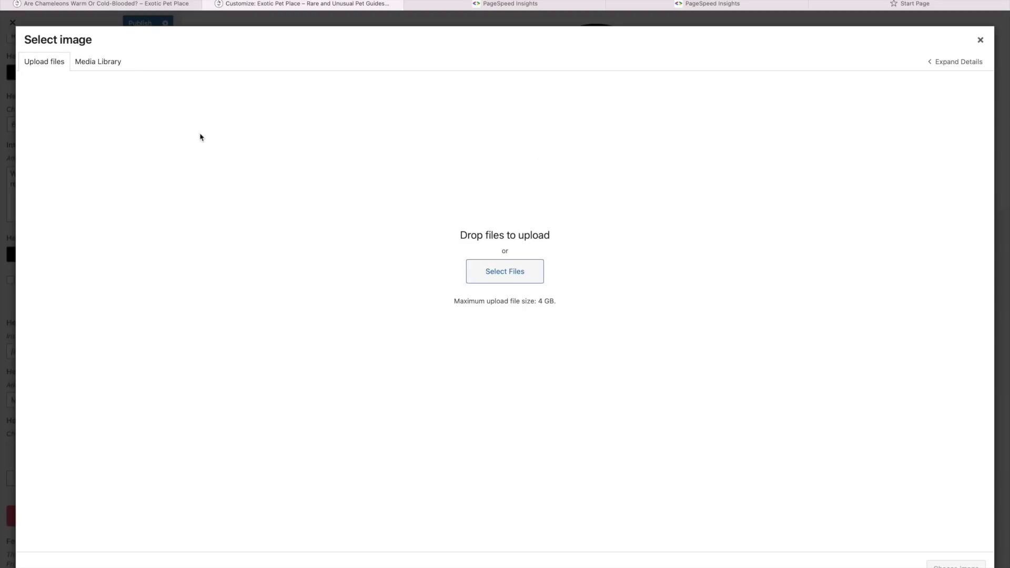
# Choose the leopard gecko photo from the Media Library as the hero background
pyautogui.click(108, 71)
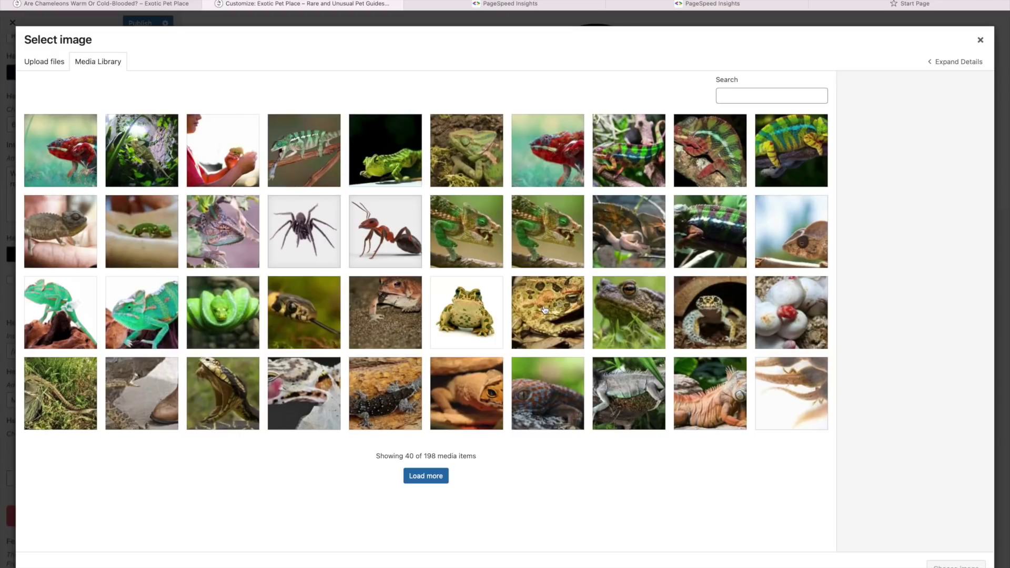
pyautogui.click(464, 318)
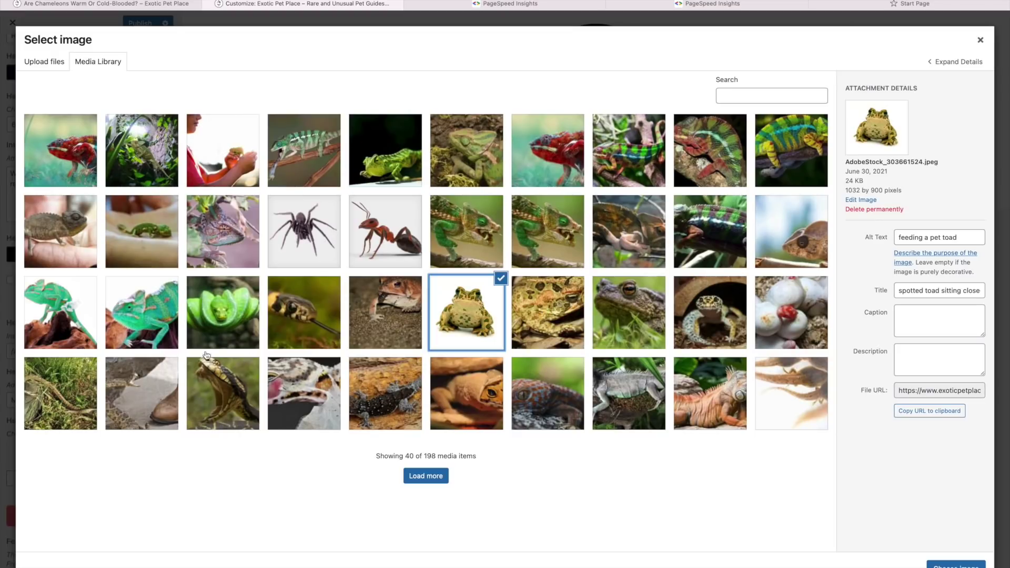
pyautogui.click(162, 337)
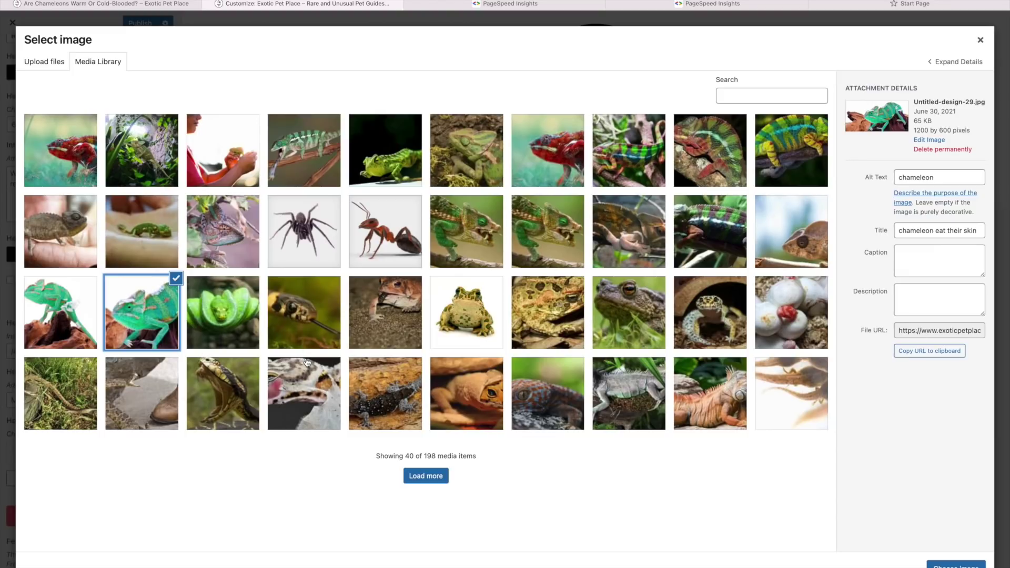
pyautogui.click(436, 477)
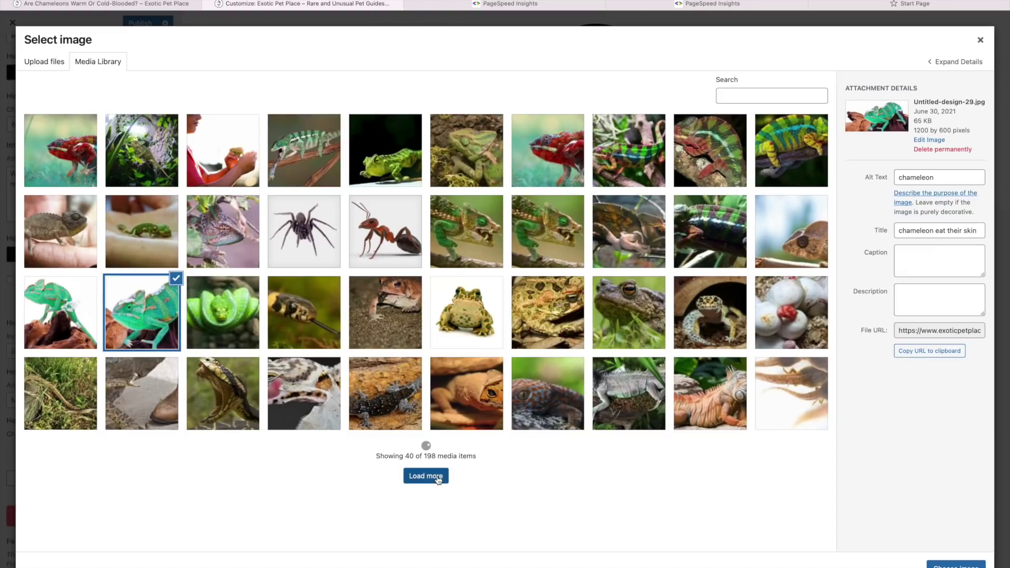
pyautogui.scroll(-1, 449, 421)
pyautogui.scroll(-3, 448, 420)
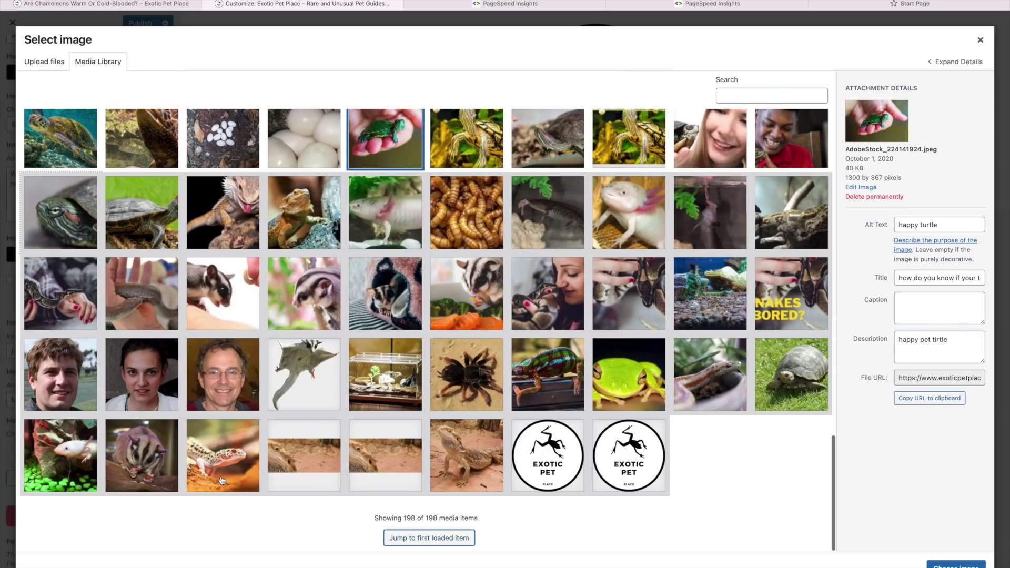
pyautogui.click(221, 480)
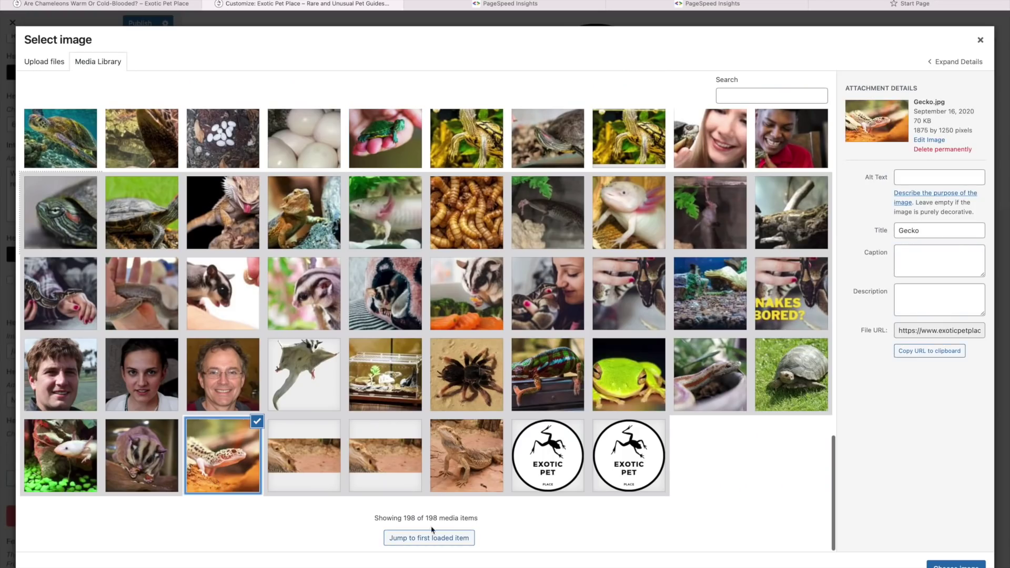
pyautogui.click(952, 564)
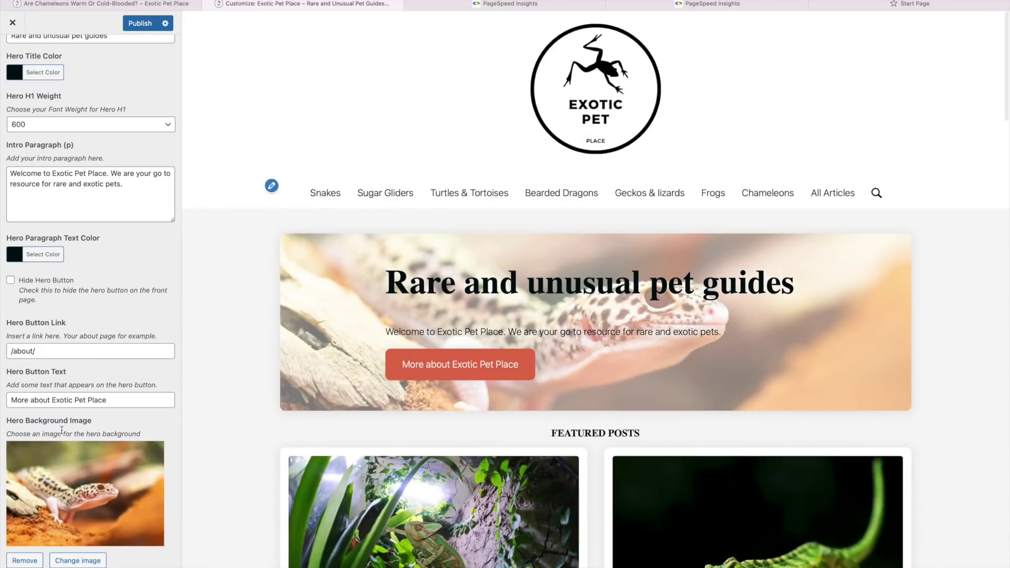
pyautogui.scroll(-4, 69, 420)
pyautogui.scroll(-1, 74, 429)
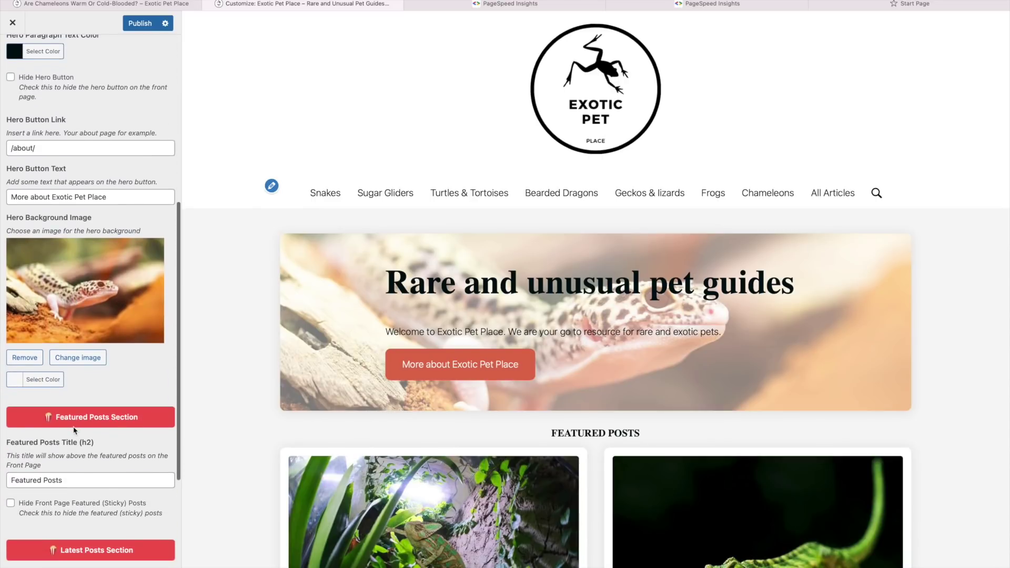
# Darken the hero image overlay and make the hero title and intro paragraph white
pyautogui.click(15, 382)
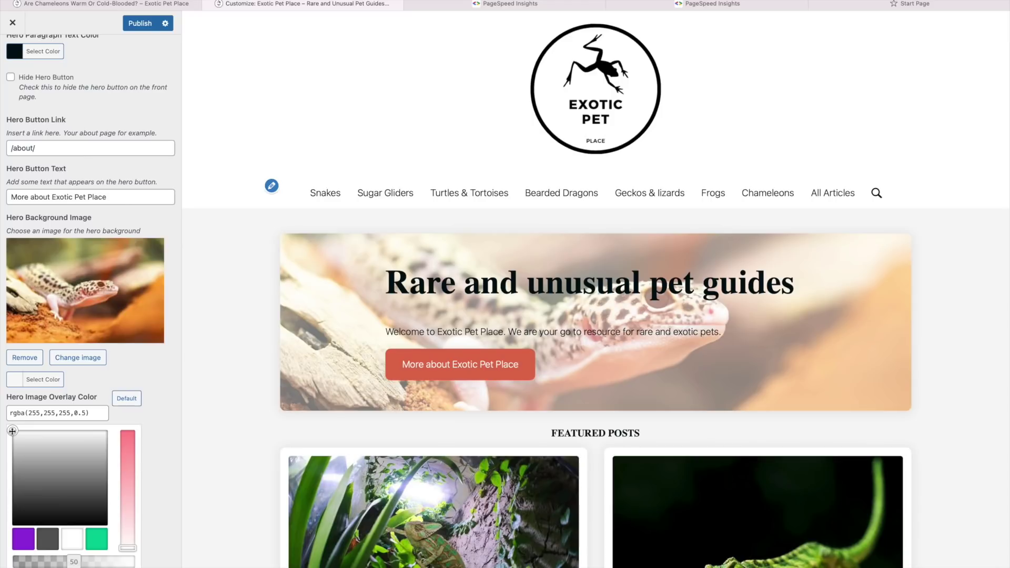
pyautogui.moveTo(29, 489); pyautogui.dragTo(13, 520)
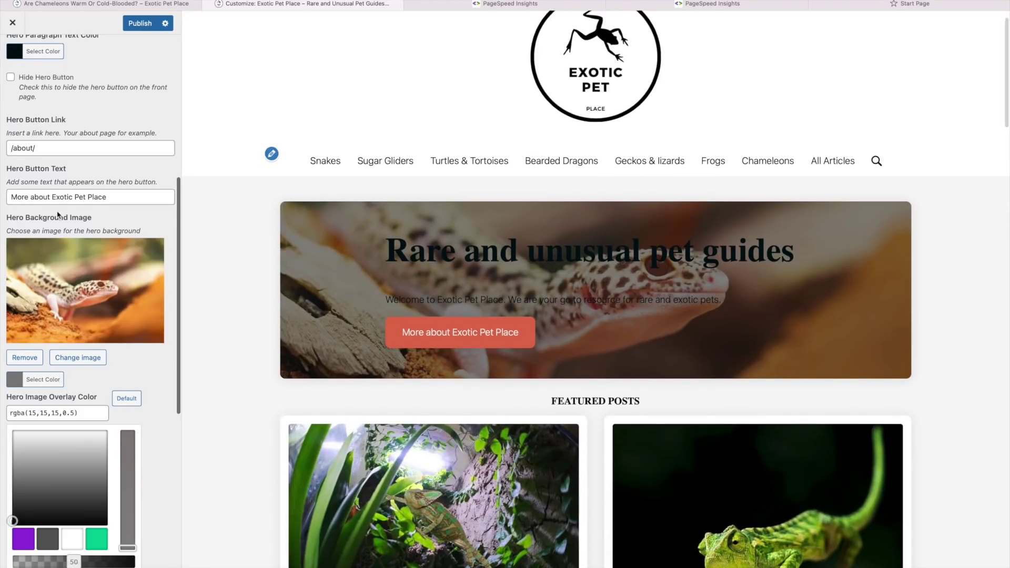
pyautogui.scroll(5, 48, 237)
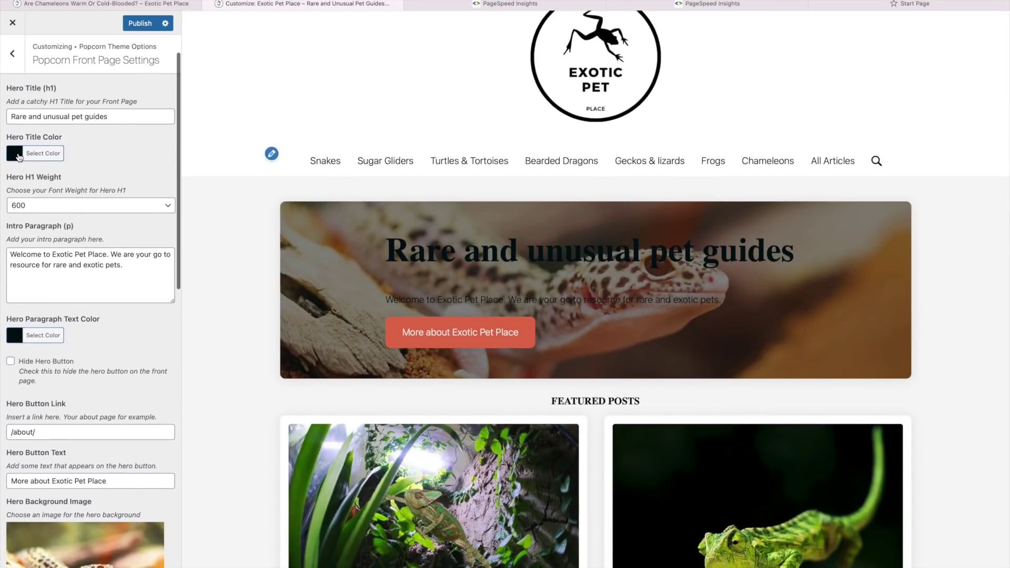
pyautogui.click(15, 154)
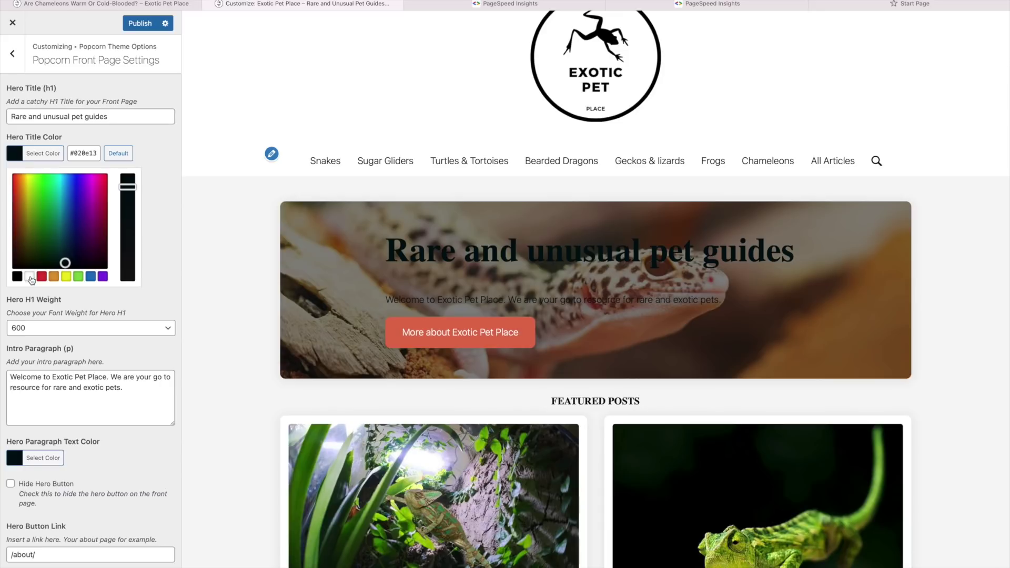
pyautogui.click(30, 276)
pyautogui.click(18, 157)
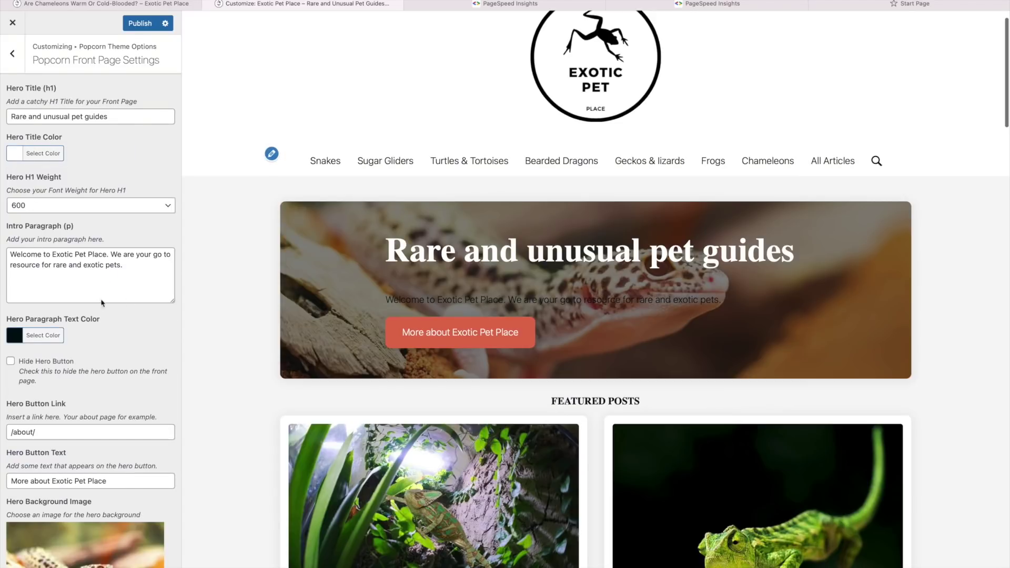
pyautogui.click(16, 336)
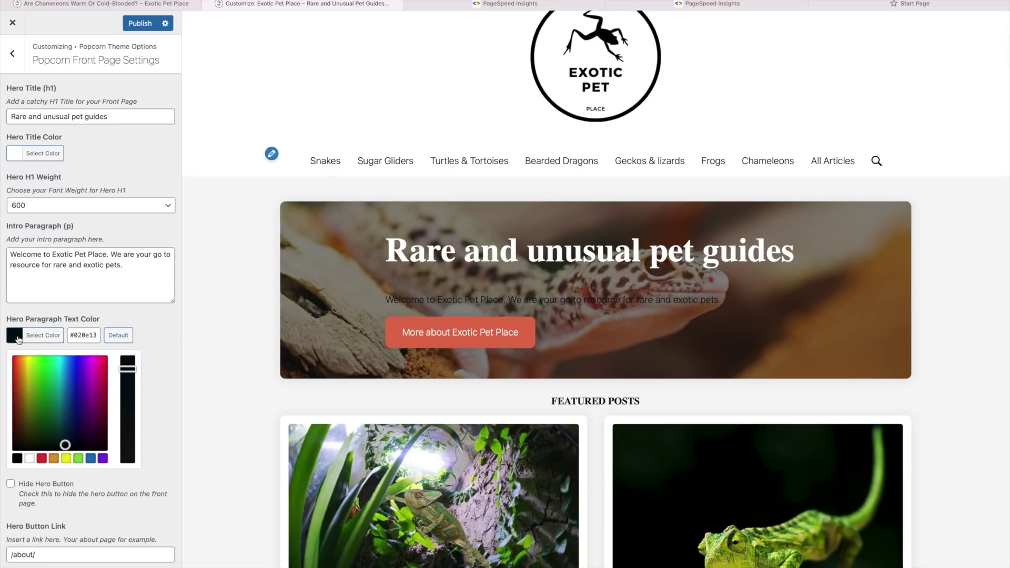
pyautogui.click(29, 457)
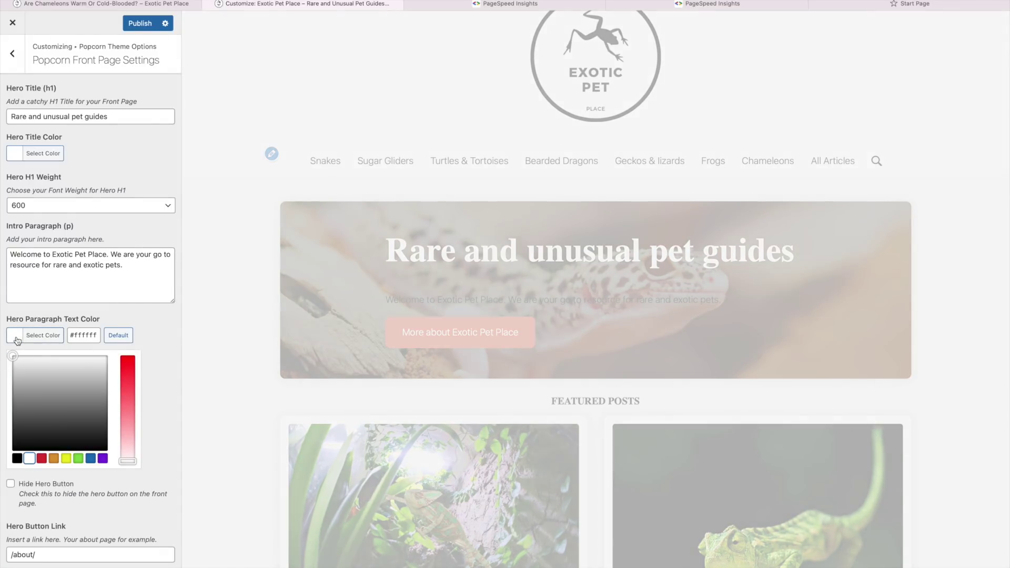
pyautogui.click(19, 336)
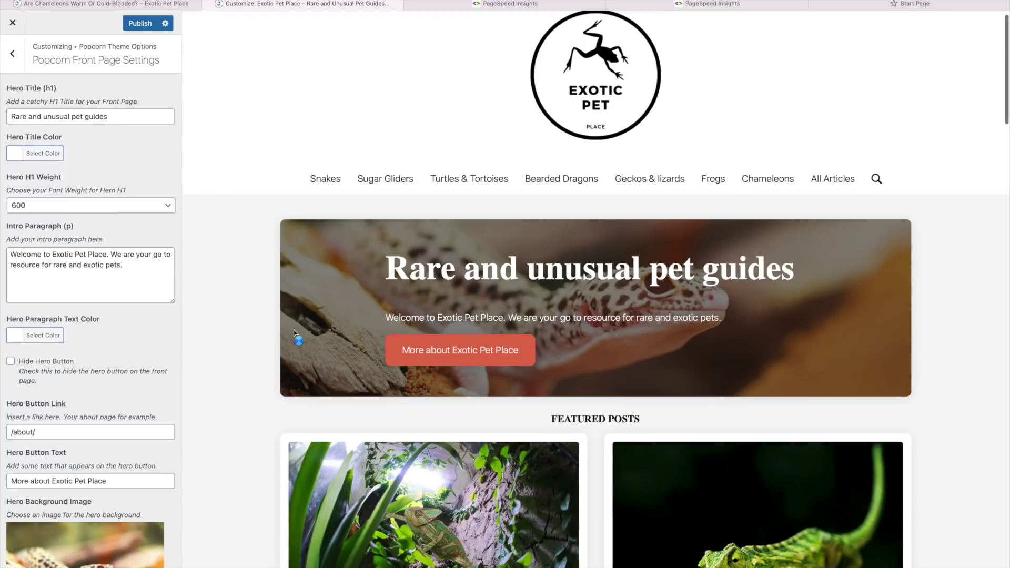
pyautogui.scroll(-1, 294, 334)
pyautogui.scroll(-1, 295, 335)
pyautogui.scroll(-1, 294, 334)
pyautogui.scroll(-1, 97, 388)
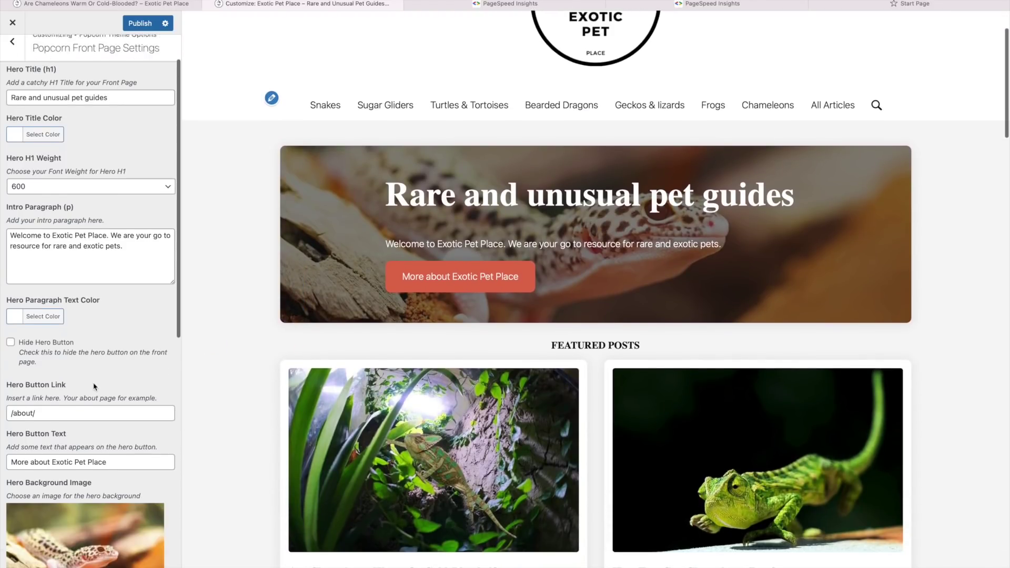
pyautogui.scroll(-3, 93, 386)
pyautogui.scroll(-2, 94, 386)
pyautogui.scroll(-1, 94, 385)
pyautogui.scroll(-1, 93, 386)
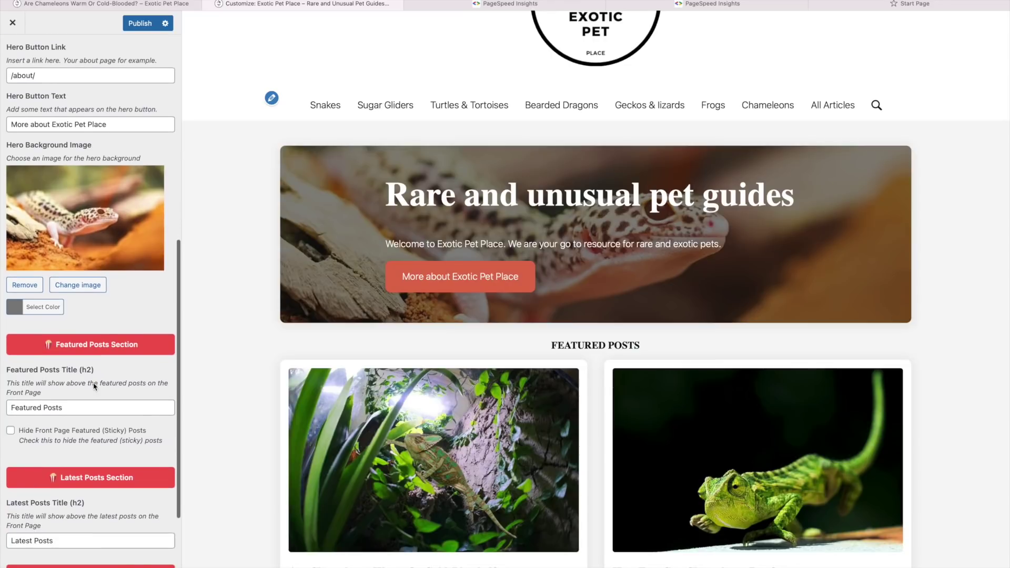
pyautogui.scroll(-1, 325, 383)
pyautogui.scroll(-1, 325, 383)
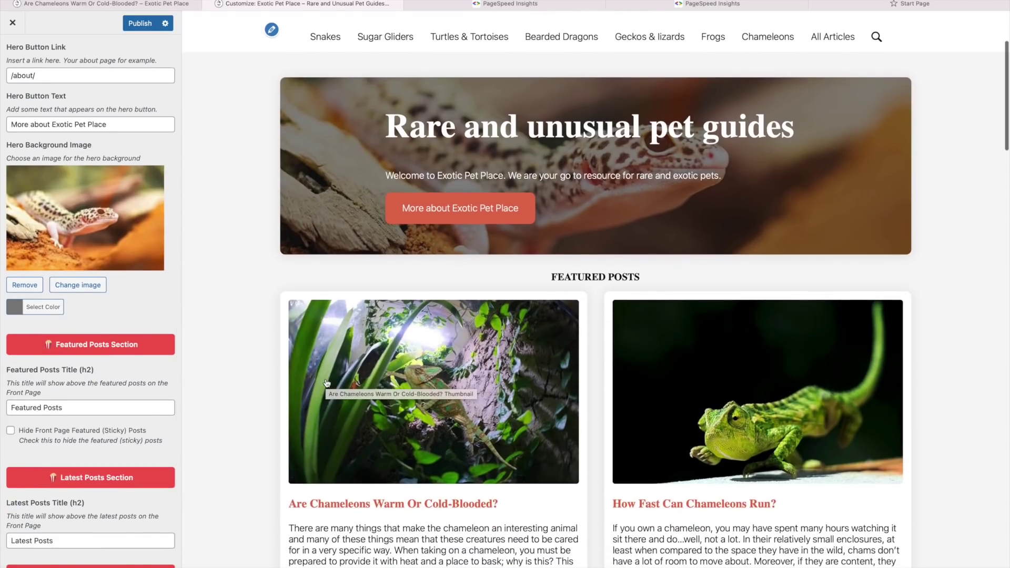
pyautogui.scroll(-1, 104, 422)
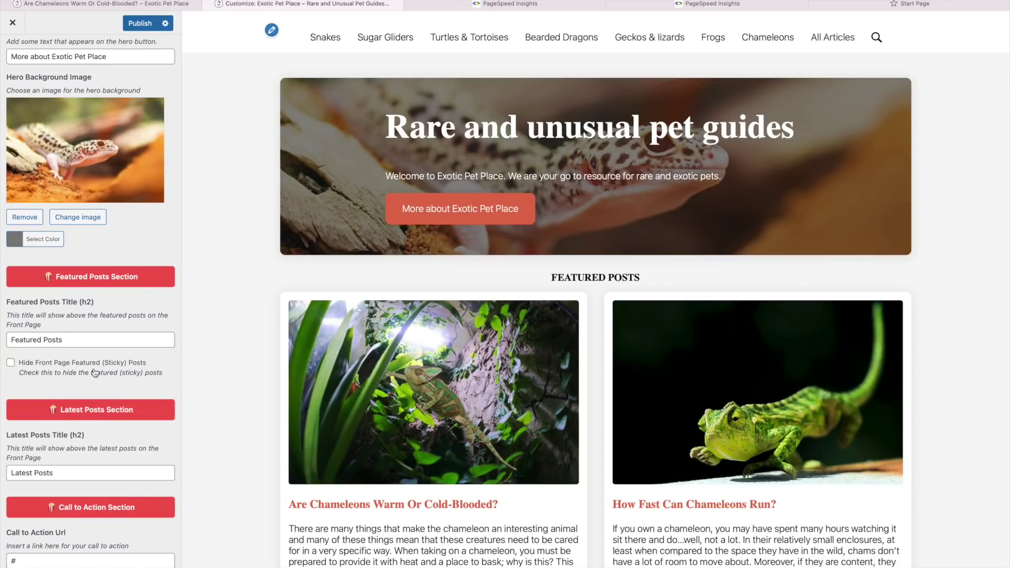
pyautogui.scroll(-1, 94, 372)
pyautogui.scroll(-2, 282, 425)
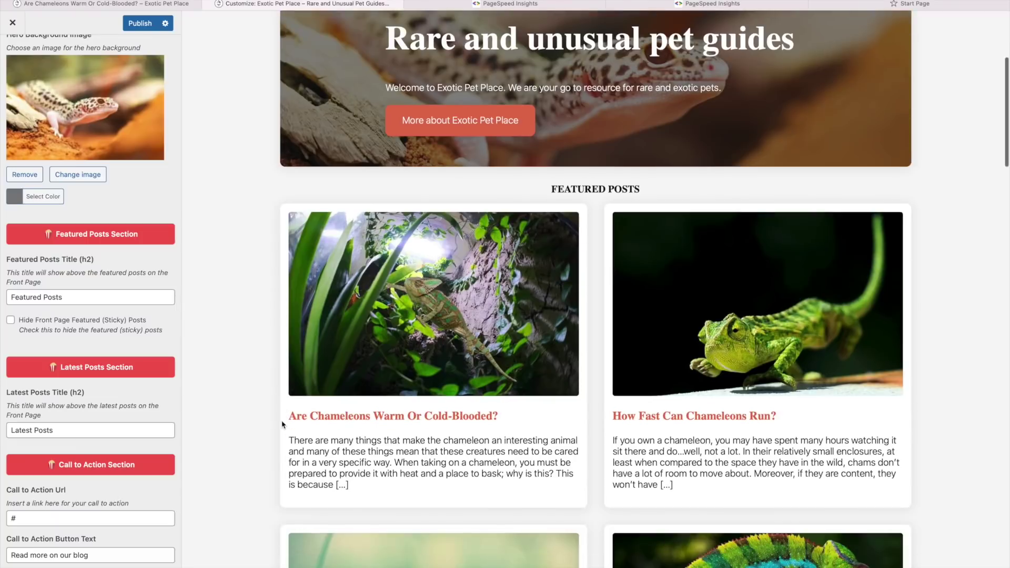
# Link the call-to-action to /blog/, make it read 'Read more articles on our blog', and publish
pyautogui.tripleClick(50, 517)
pyautogui.write('/')
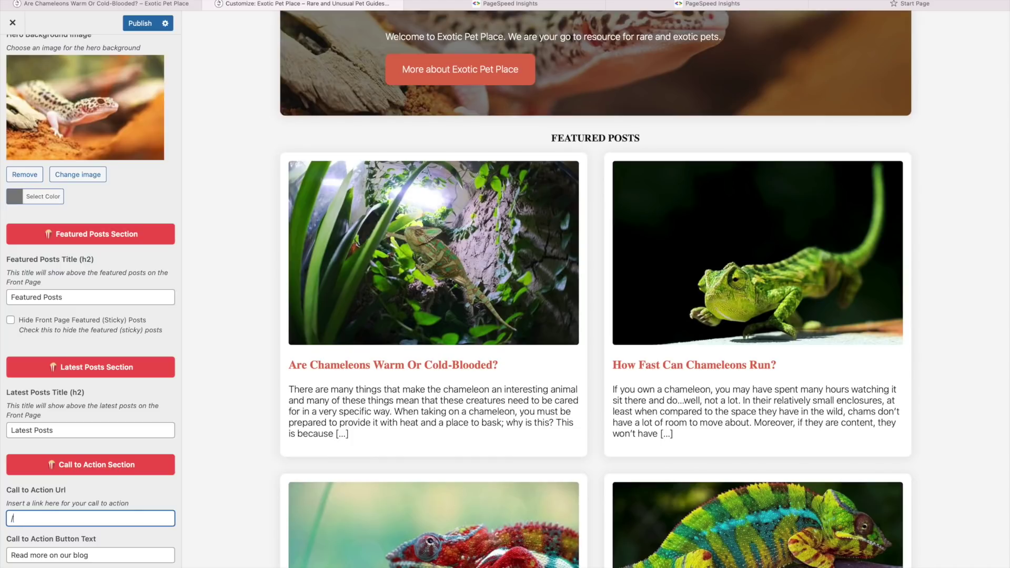
pyautogui.write('blog/')
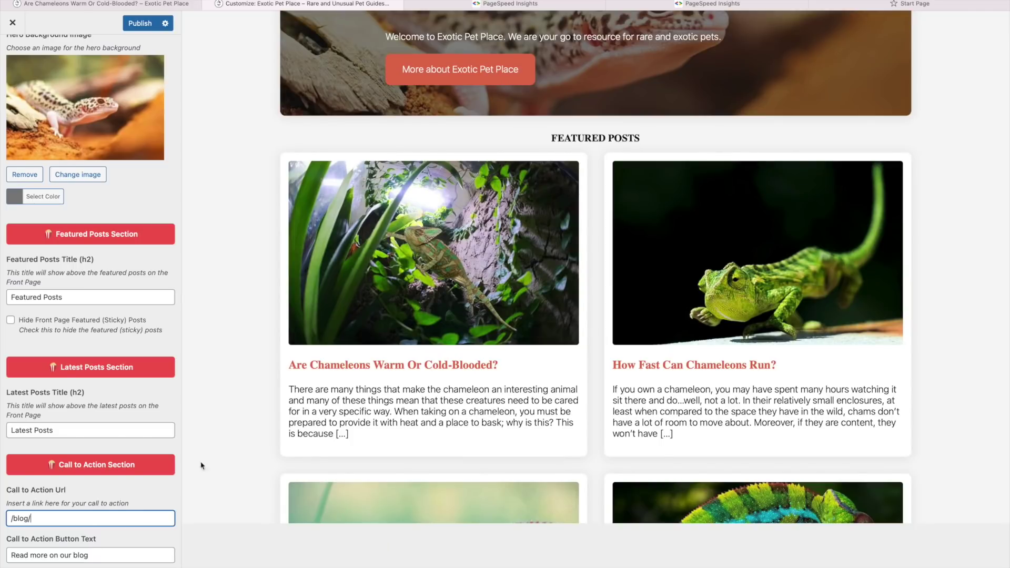
pyautogui.click(34, 557)
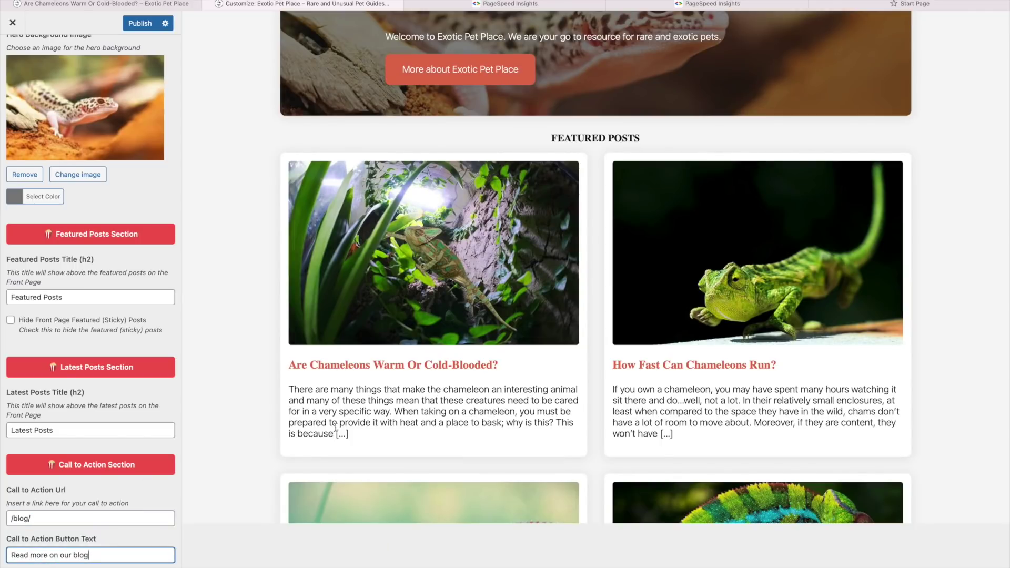
pyautogui.scroll(-4, 337, 426)
pyautogui.scroll(-1, 336, 427)
pyautogui.scroll(-5, 337, 429)
pyautogui.scroll(-4, 338, 431)
pyautogui.scroll(-4, 336, 430)
pyautogui.scroll(-1, 337, 432)
pyautogui.scroll(-5, 337, 429)
pyautogui.scroll(-3, 335, 427)
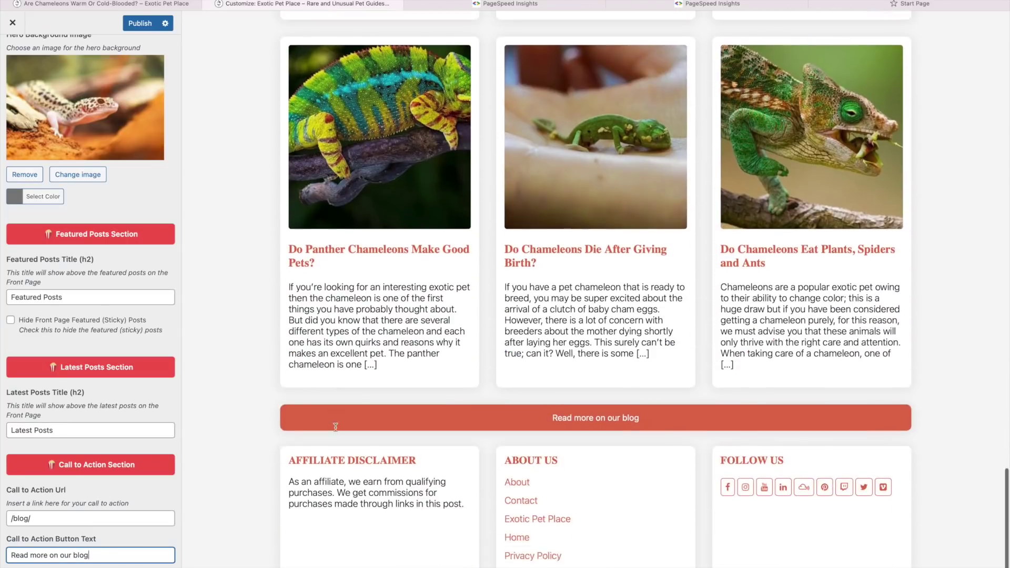
pyautogui.scroll(-1, 336, 426)
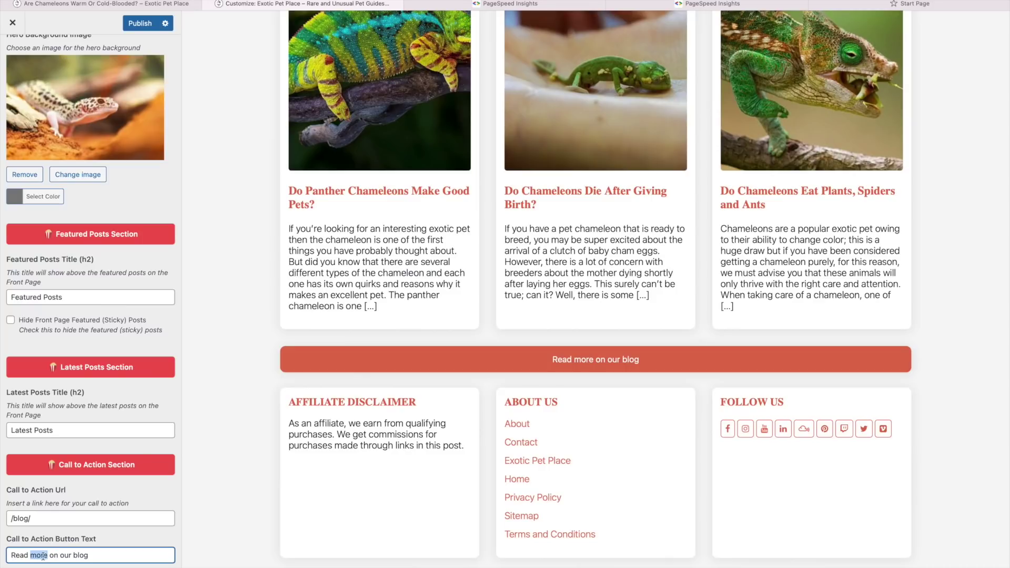
pyautogui.press('Right')
pyautogui.write('articles')
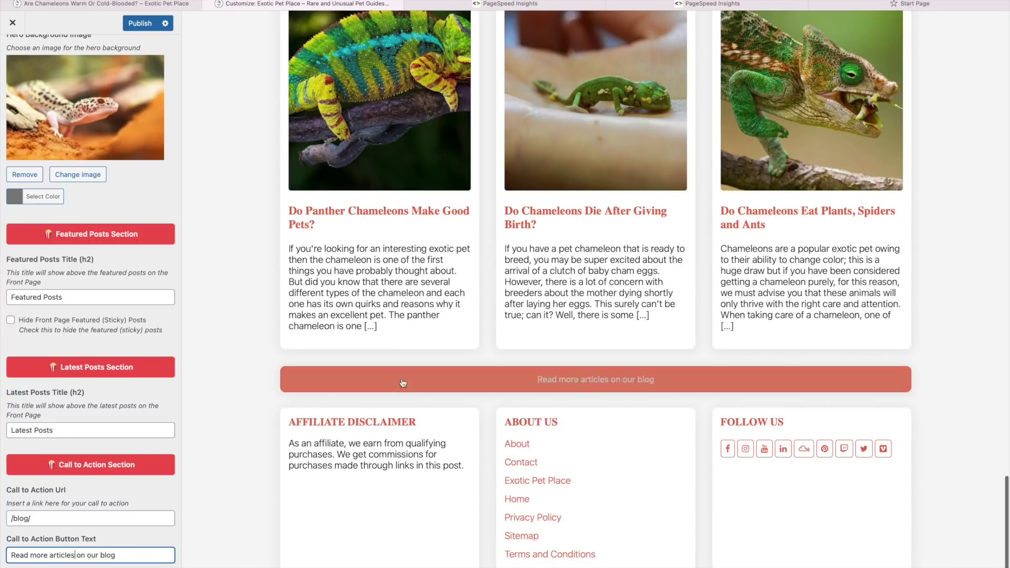
pyautogui.click(139, 26)
pyautogui.scroll(10, 32, 56)
# Open Popcorn Post Settings and preview the 'Are Chameleons Warm Or Cold-Blooded?' article
pyautogui.click(11, 53)
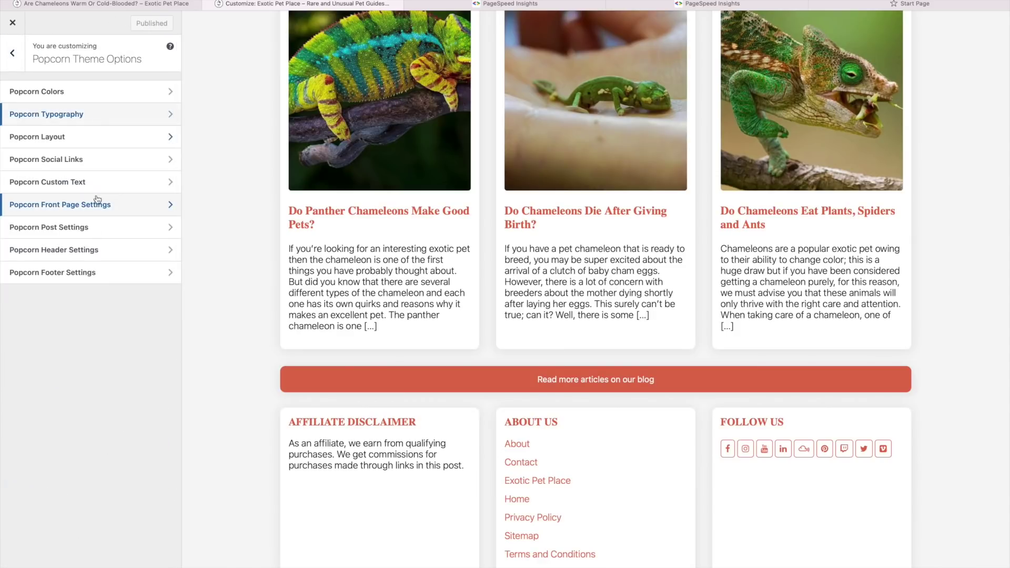
pyautogui.click(84, 234)
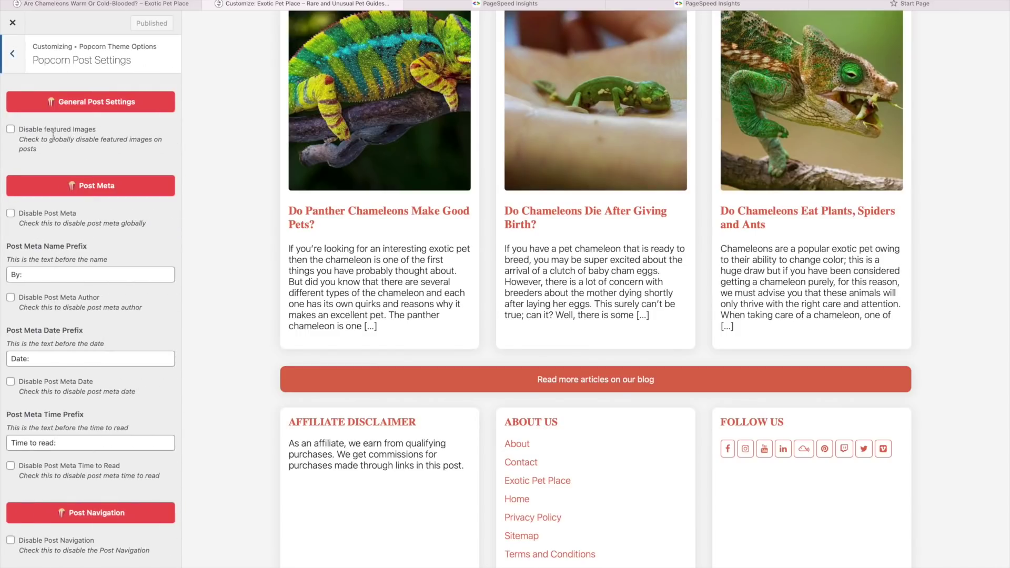
pyautogui.scroll(5, 253, 153)
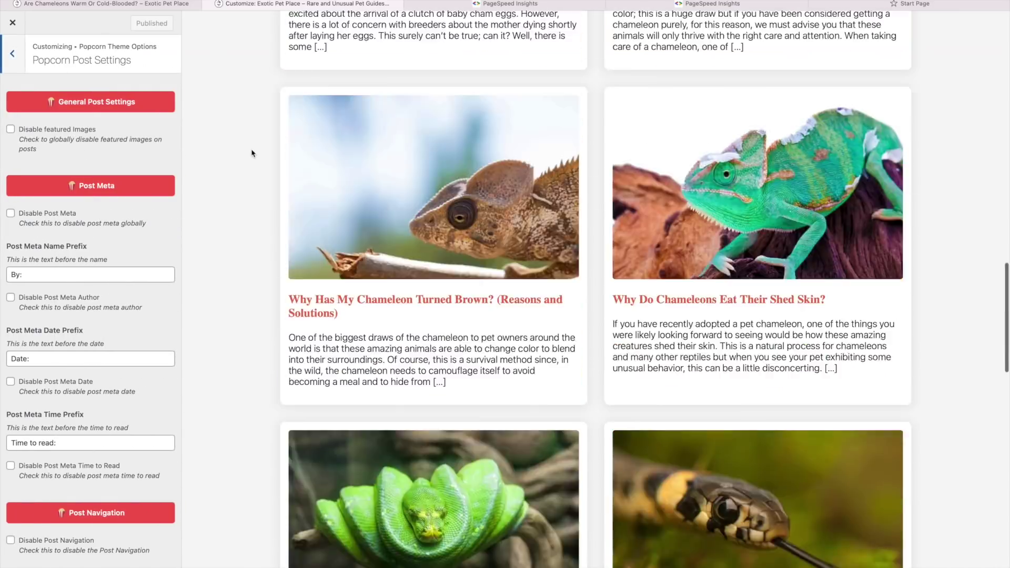
pyautogui.scroll(5, 253, 153)
pyautogui.scroll(5, 253, 153)
pyautogui.scroll(-2, 253, 153)
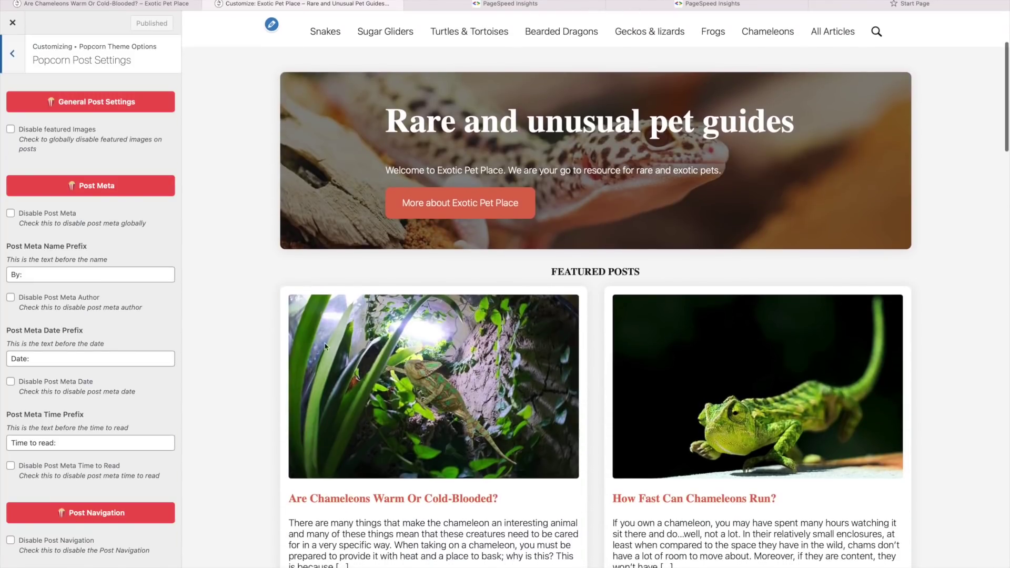
pyautogui.click(361, 414)
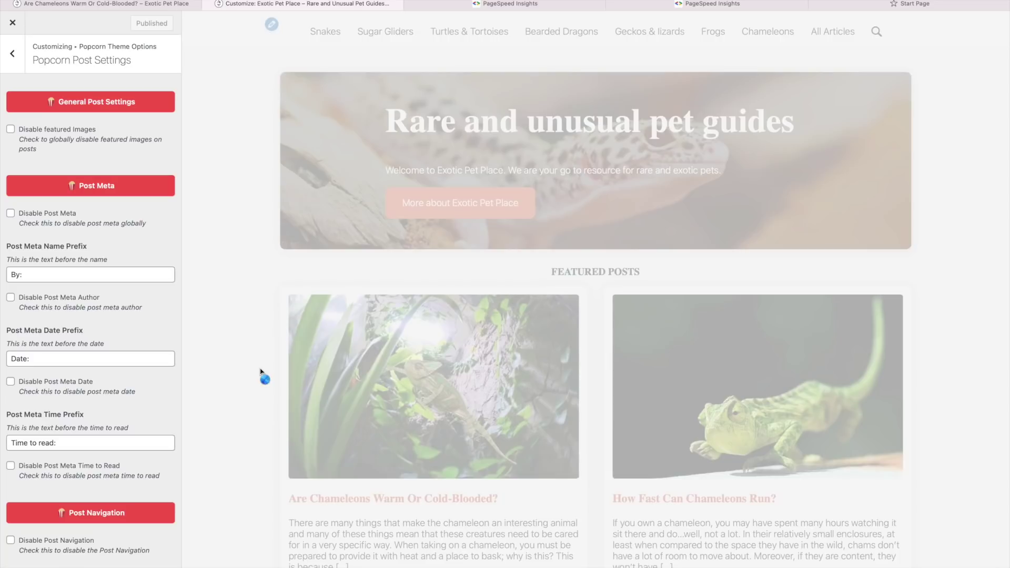
pyautogui.scroll(-5, 262, 351)
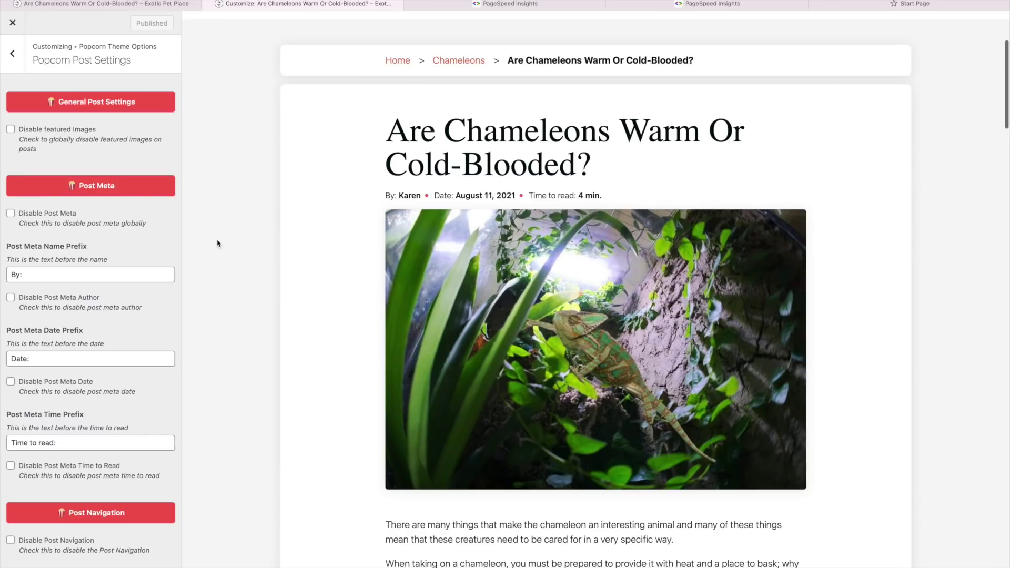
pyautogui.click(10, 129)
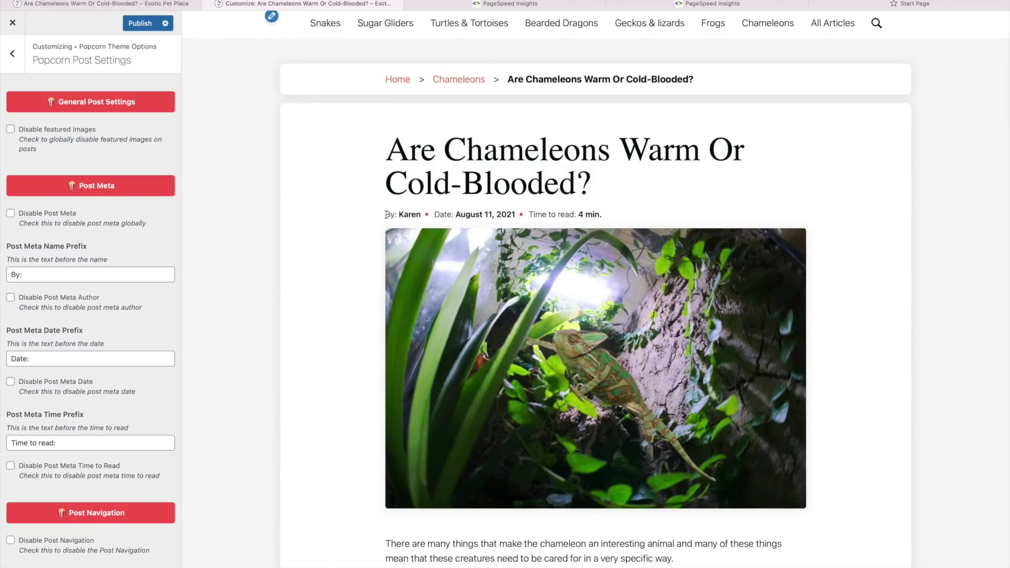
# Revert the post meta name prefix to 'By:', then check the date and time-to-read prefixes
pyautogui.moveTo(387, 214); pyautogui.dragTo(603, 213)
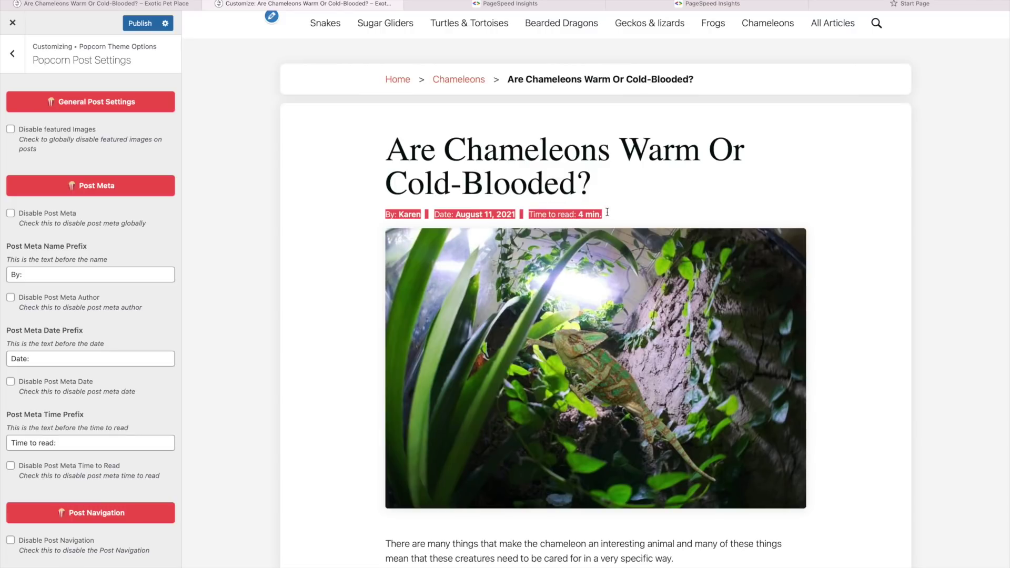
pyautogui.click(328, 199)
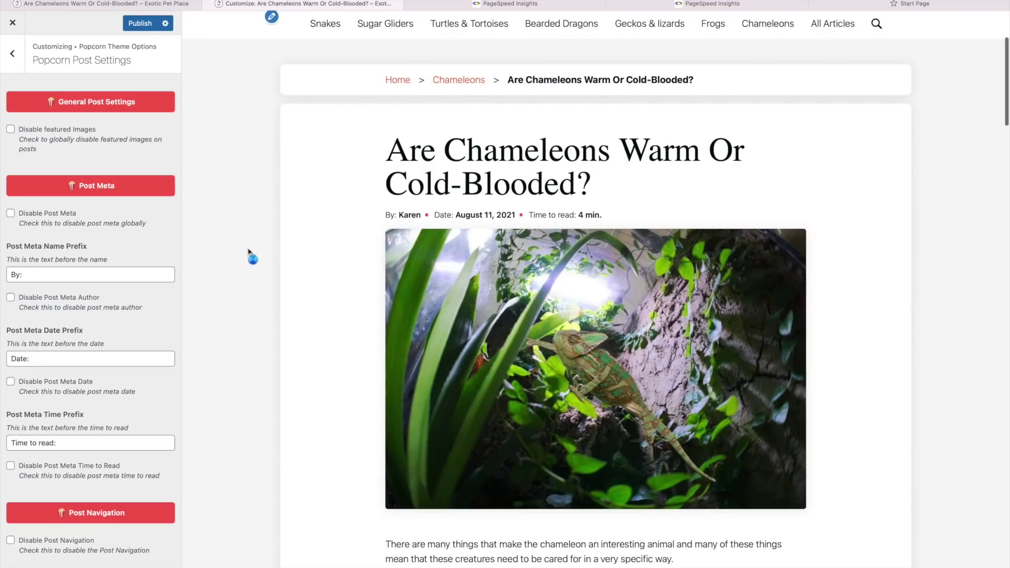
pyautogui.click(65, 272)
pyautogui.write('W')
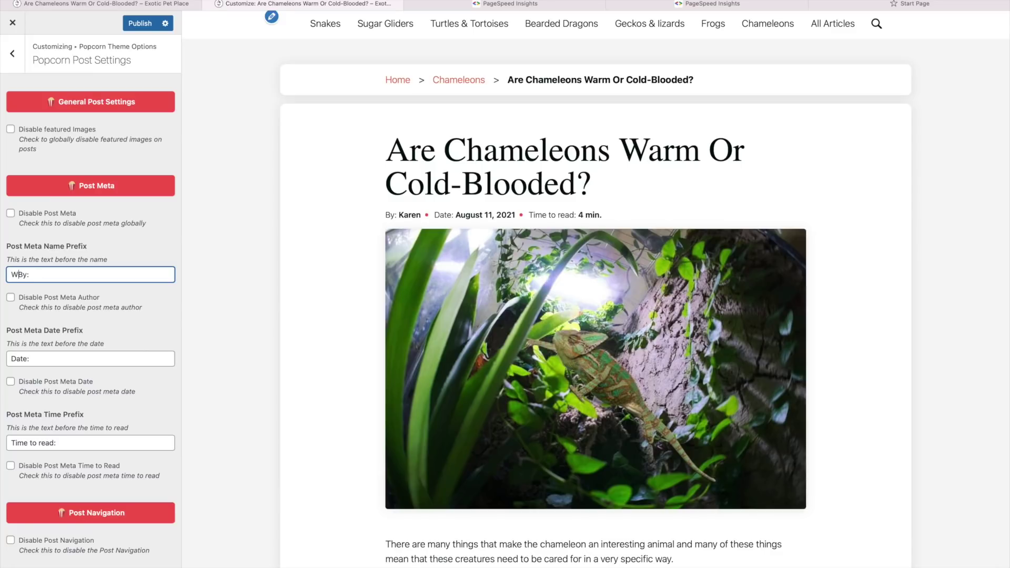
pyautogui.write('ritten')
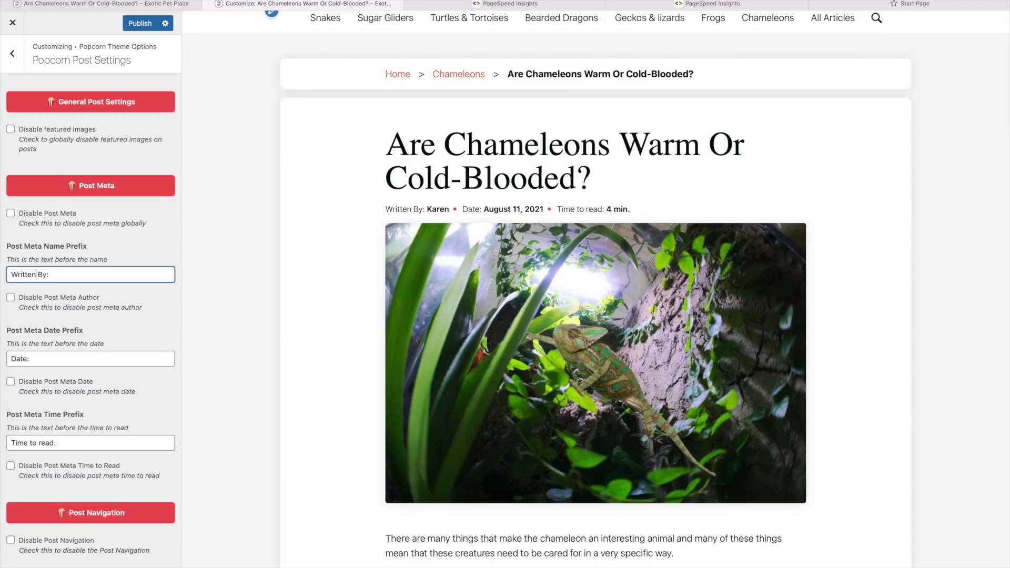
pyautogui.hotkey('shift', 'Home')
pyautogui.press('BackSpace')
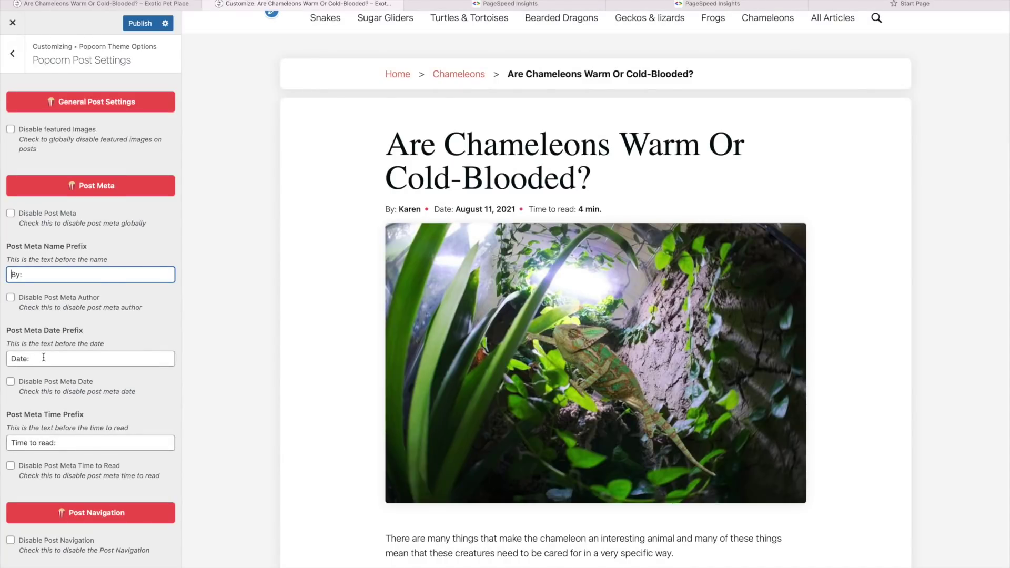
pyautogui.click(43, 358)
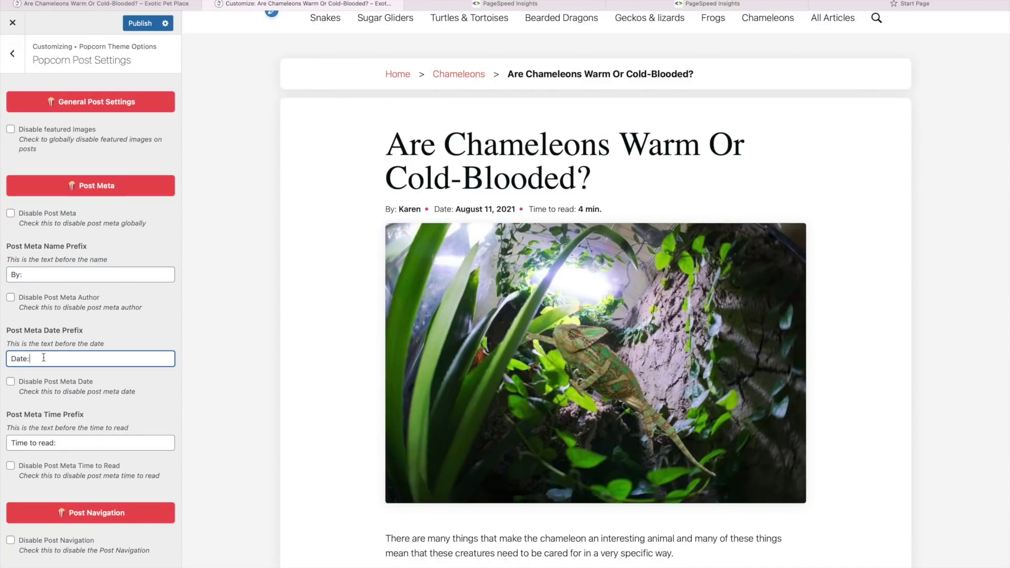
pyautogui.click(68, 441)
pyautogui.scroll(-1, 68, 442)
pyautogui.scroll(-2, 67, 443)
pyautogui.scroll(-2, 67, 446)
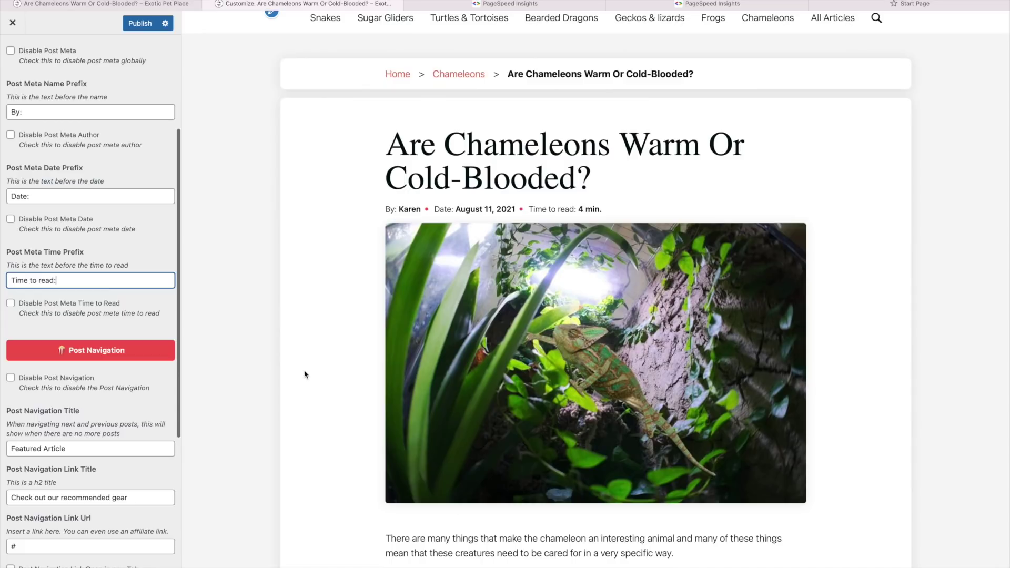
pyautogui.scroll(-3, 304, 374)
pyautogui.scroll(-3, 305, 374)
pyautogui.scroll(-4, 305, 374)
pyautogui.scroll(-5, 305, 374)
pyautogui.scroll(-5, 305, 374)
pyautogui.scroll(-5, 305, 374)
pyautogui.scroll(-5, 305, 373)
pyautogui.scroll(-5, 305, 374)
pyautogui.scroll(-1, 305, 374)
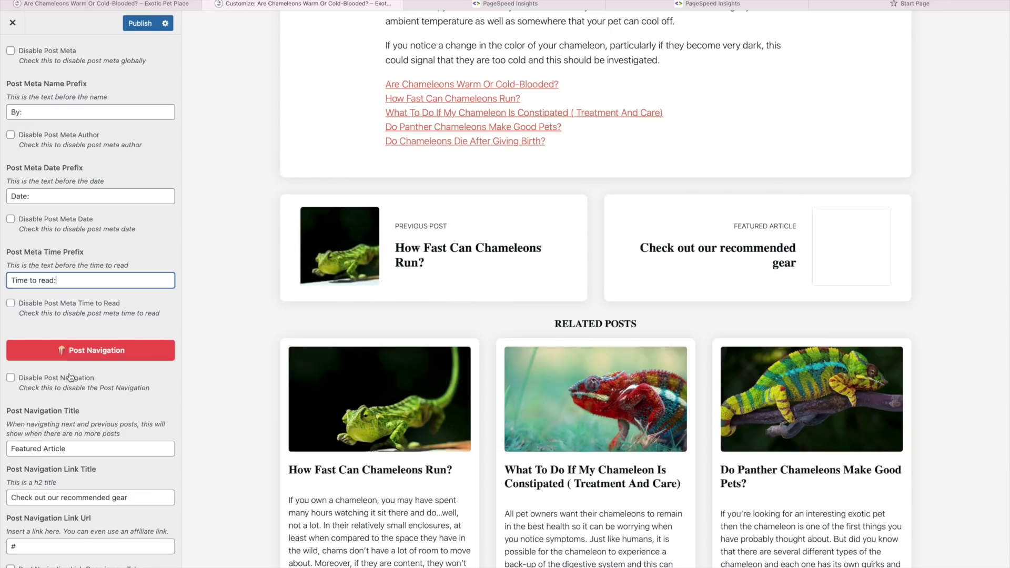
pyautogui.scroll(-2, 73, 416)
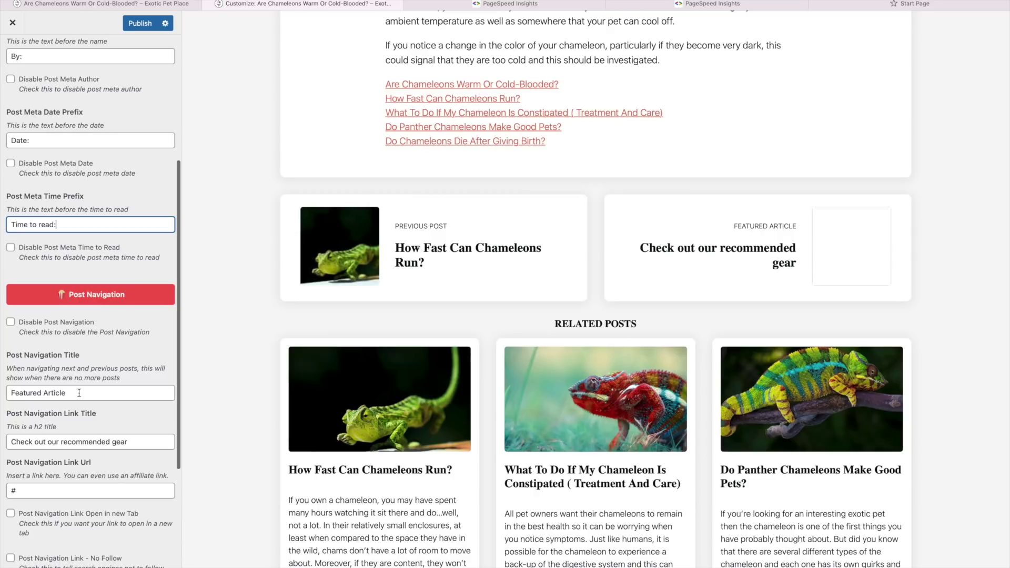
# Select the Post Navigation Title field and publish the post settings
pyautogui.click(79, 392)
pyautogui.click(138, 23)
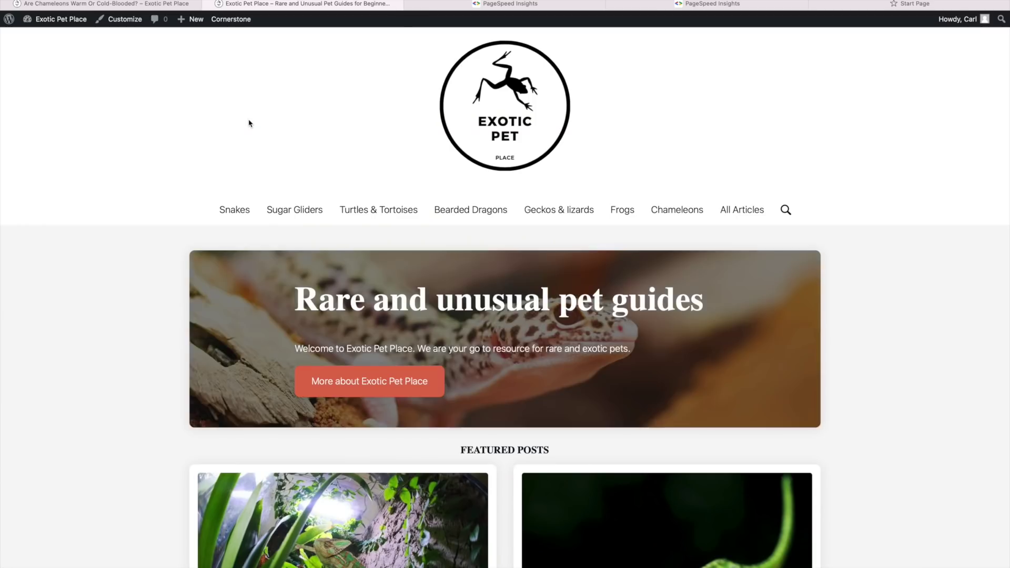
pyautogui.scroll(-3, 203, 207)
pyautogui.scroll(-1, 204, 208)
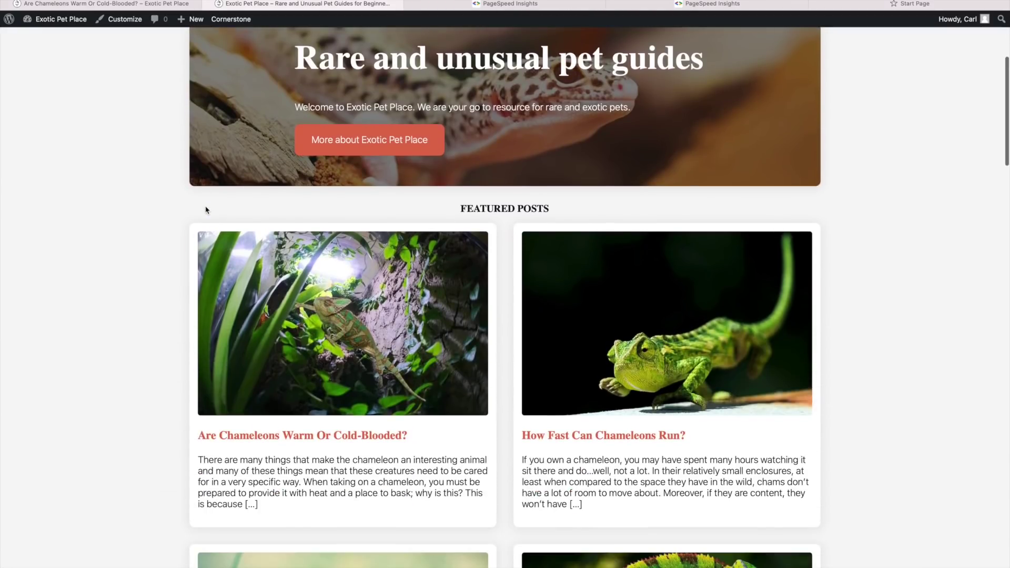
pyautogui.scroll(-1, 205, 210)
pyautogui.scroll(-1, 205, 209)
pyautogui.scroll(-1, 204, 209)
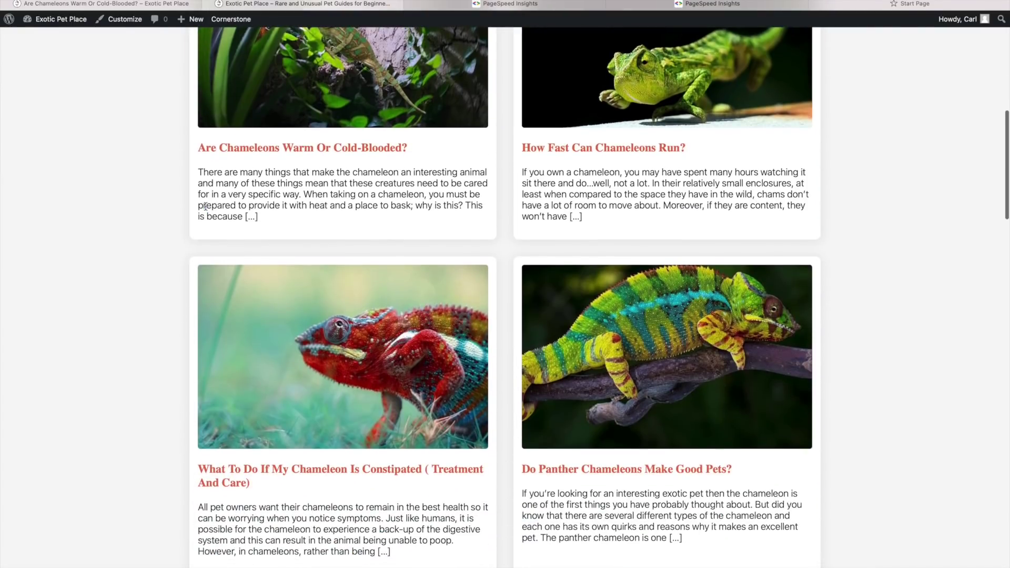
pyautogui.scroll(-3, 204, 206)
pyautogui.scroll(-3, 204, 207)
pyautogui.scroll(-4, 205, 207)
pyautogui.scroll(-6, 204, 207)
pyautogui.scroll(-2, 204, 208)
pyautogui.scroll(-2, 205, 210)
pyautogui.scroll(-2, 205, 209)
pyautogui.scroll(-1, 204, 209)
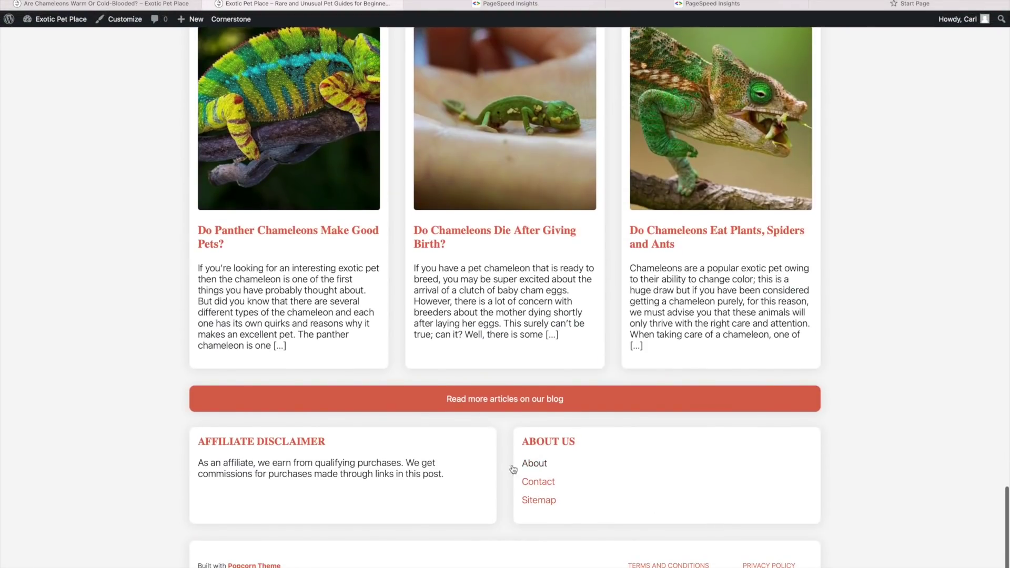
# Visit the About page, then the 'Are Chameleons Warm Or Cold-Blooded?' post
pyautogui.click(454, 400)
pyautogui.scroll(-3, 431, 430)
pyautogui.scroll(-1, 431, 429)
pyautogui.scroll(-2, 432, 431)
pyautogui.scroll(-3, 431, 430)
pyautogui.scroll(-1, 432, 431)
pyautogui.scroll(-1, 432, 430)
pyautogui.scroll(-1, 432, 430)
pyautogui.scroll(-1, 432, 430)
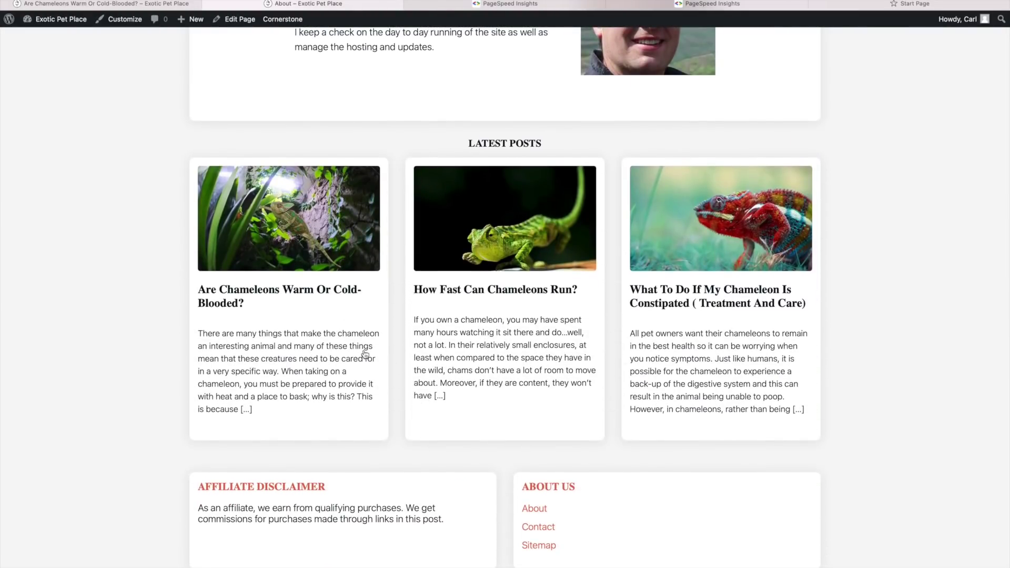
pyautogui.click(316, 292)
pyautogui.scroll(-2, 371, 399)
pyautogui.scroll(-2, 371, 399)
pyautogui.scroll(-3, 371, 400)
pyautogui.scroll(-1, 372, 403)
pyautogui.scroll(-4, 371, 403)
pyautogui.scroll(-2, 370, 398)
pyautogui.scroll(-3, 370, 398)
pyautogui.scroll(-3, 371, 399)
pyautogui.scroll(-2, 369, 398)
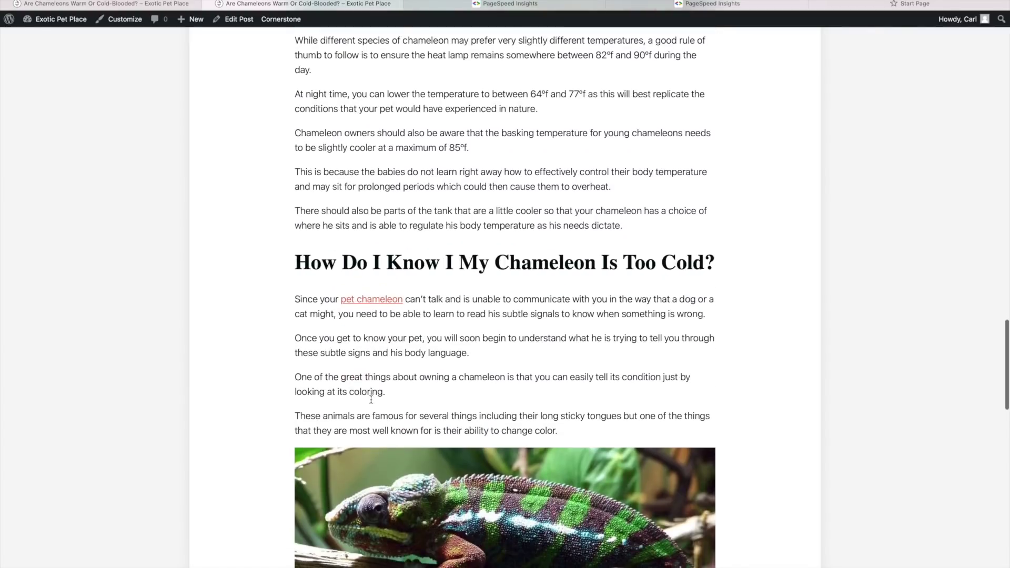
pyautogui.scroll(-3, 370, 399)
pyautogui.scroll(-2, 370, 398)
pyautogui.scroll(-3, 370, 398)
pyautogui.scroll(-1, 370, 398)
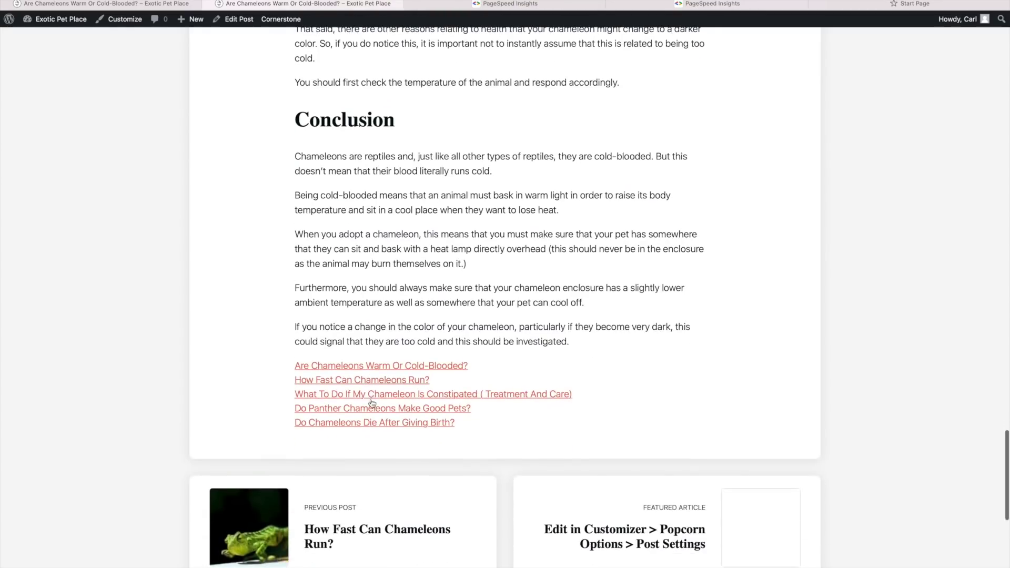
pyautogui.scroll(-1, 354, 451)
pyautogui.scroll(10, 357, 458)
pyautogui.scroll(5, 357, 458)
pyautogui.scroll(5, 355, 457)
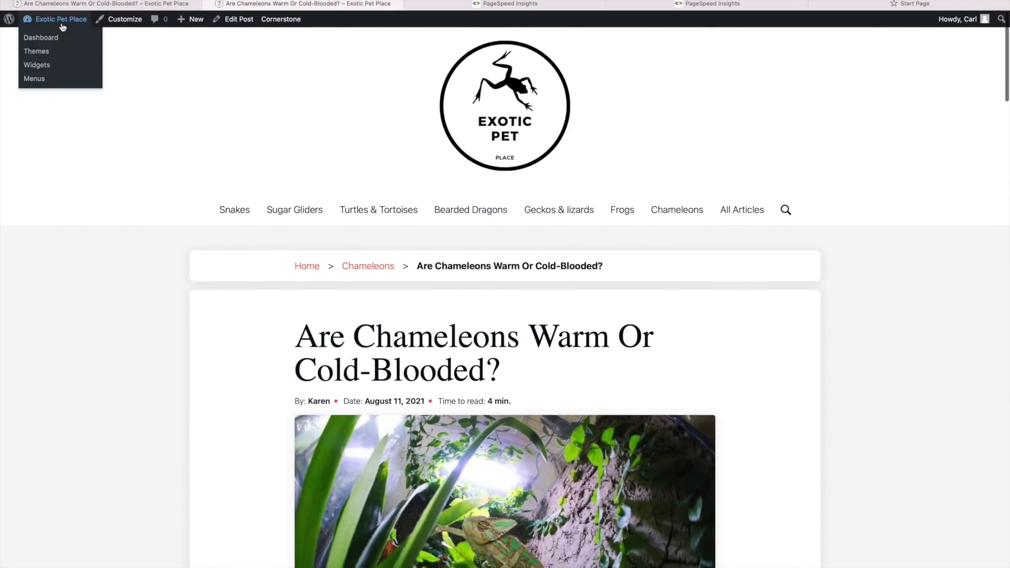
# Make the iguana growth post sticky from the All Posts list using Quick Edit
pyautogui.click(63, 36)
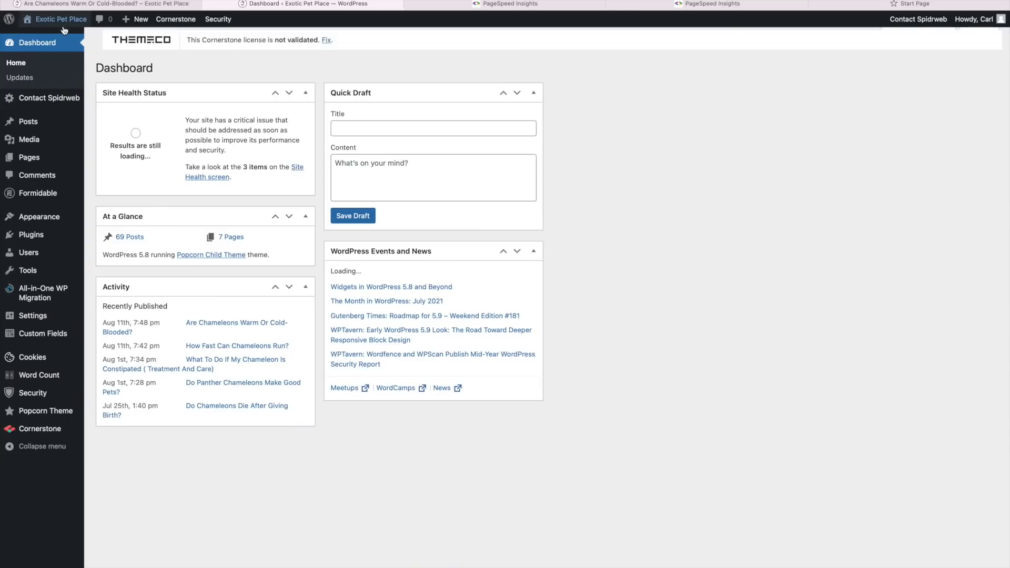
pyautogui.click(31, 123)
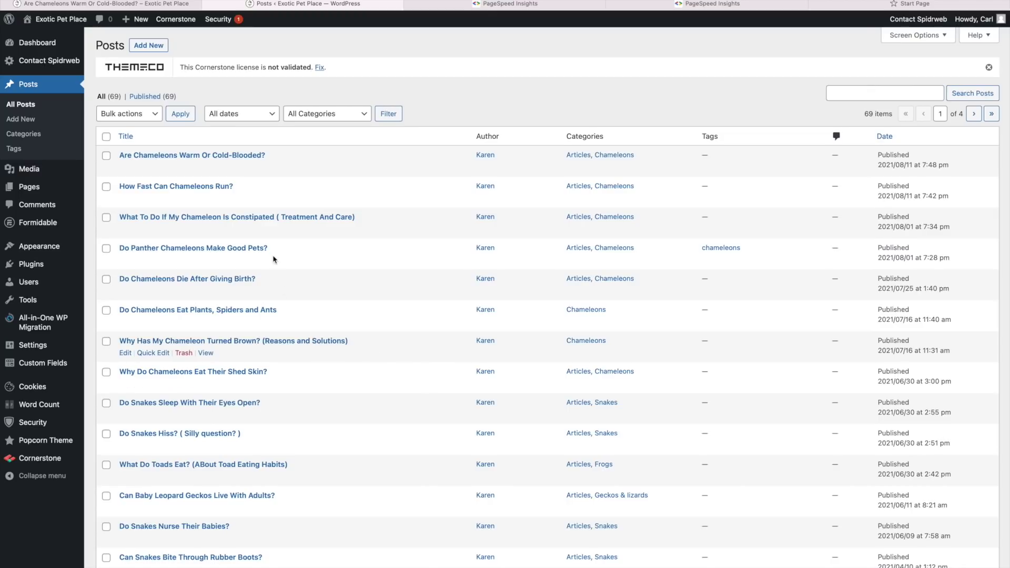
pyautogui.scroll(-5, 270, 255)
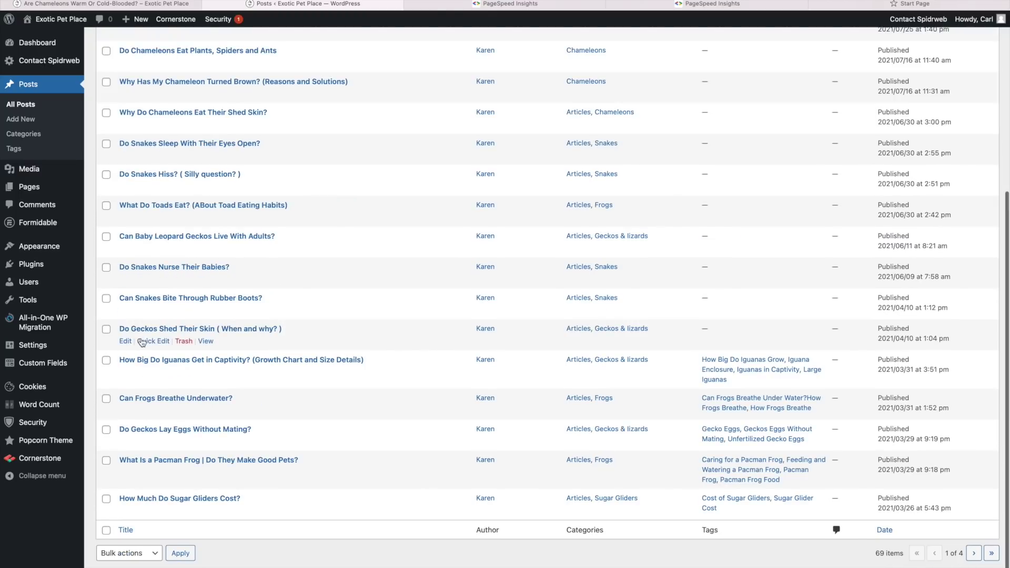
pyautogui.moveTo(146, 373)
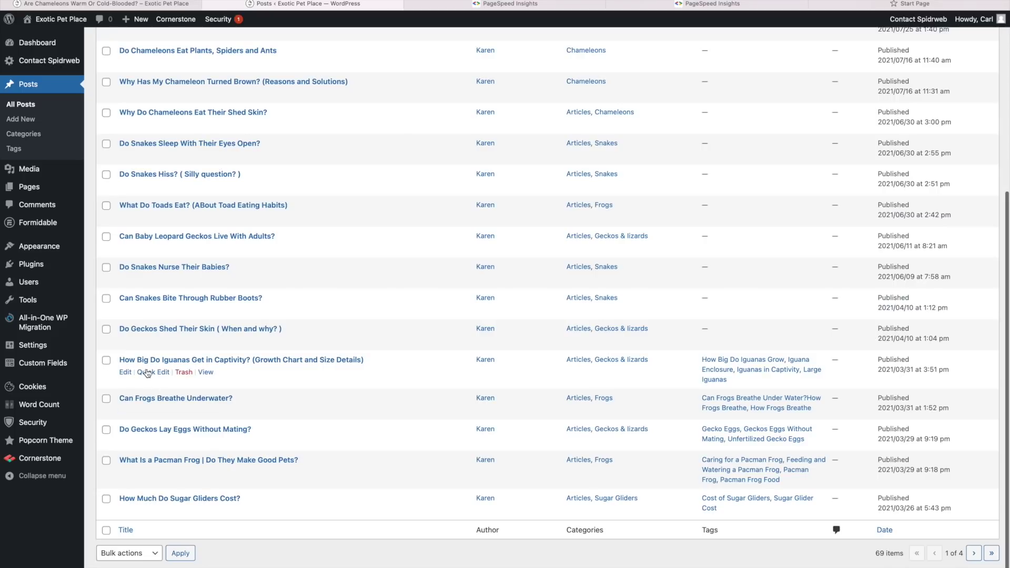
pyautogui.click(147, 372)
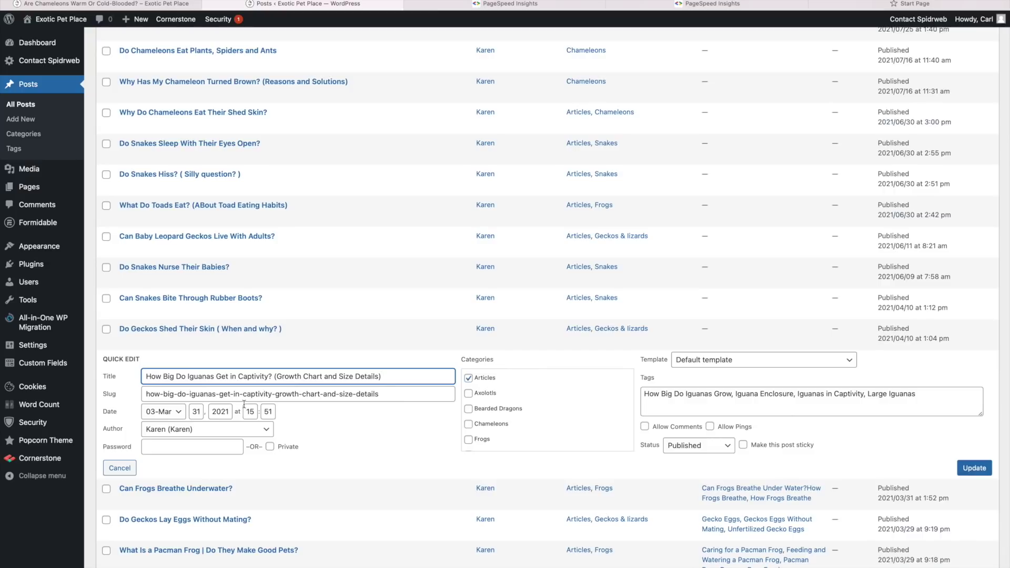
pyautogui.click(742, 445)
pyautogui.click(974, 470)
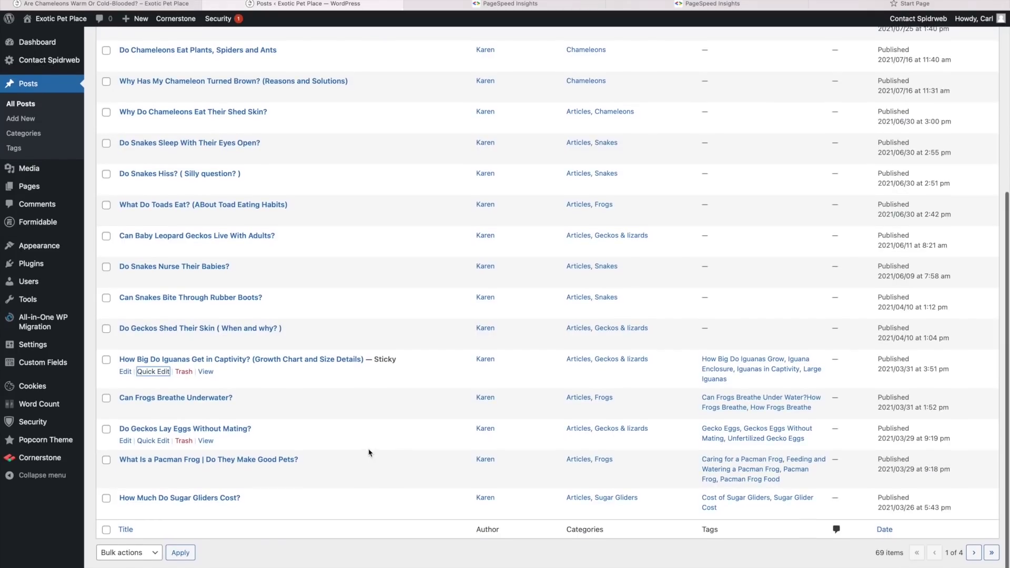
pyautogui.moveTo(251, 314)
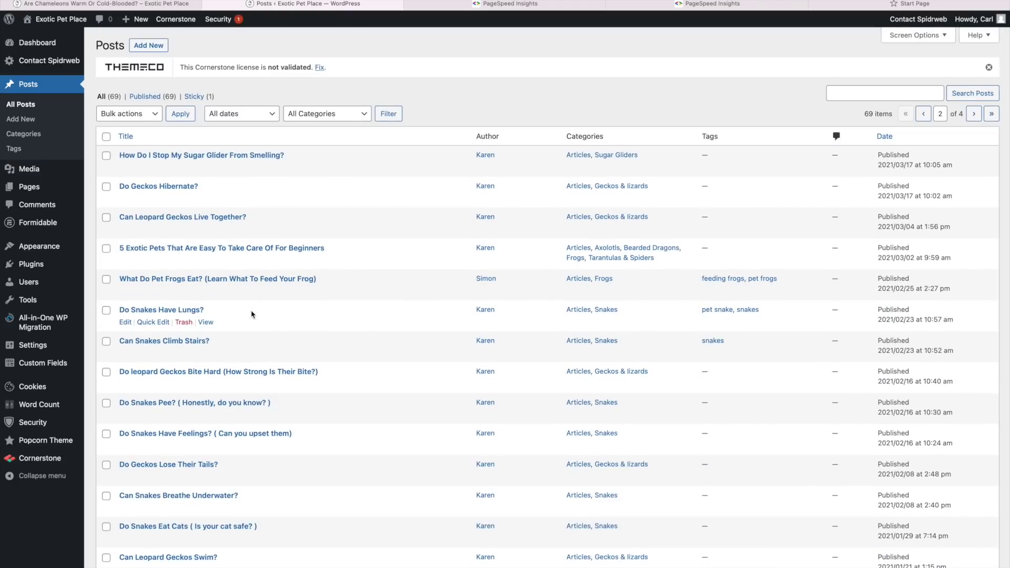
# Make the 'What Do Pet Frogs Eat?' post sticky as well
pyautogui.click(153, 291)
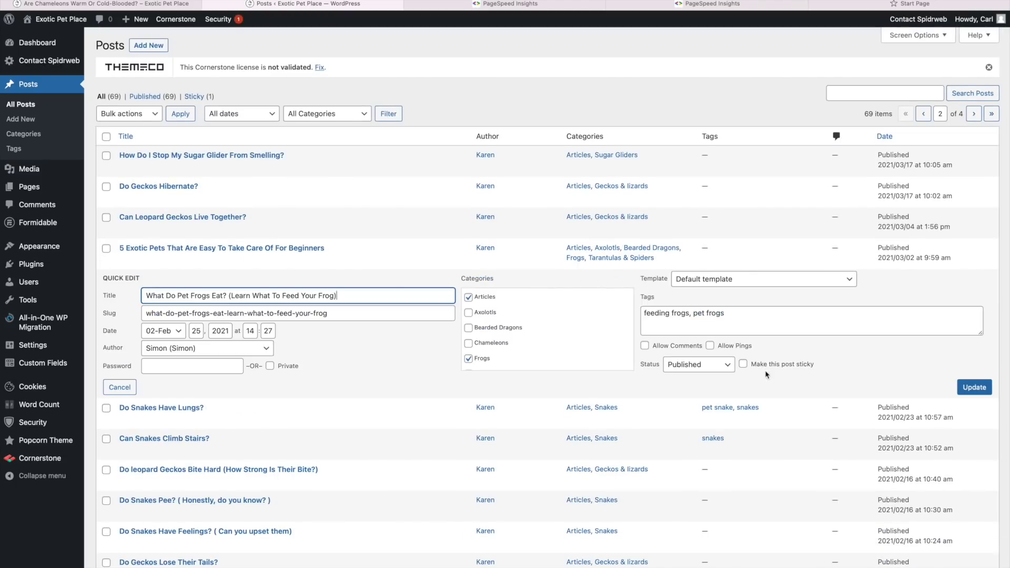
pyautogui.click(742, 363)
pyautogui.click(972, 387)
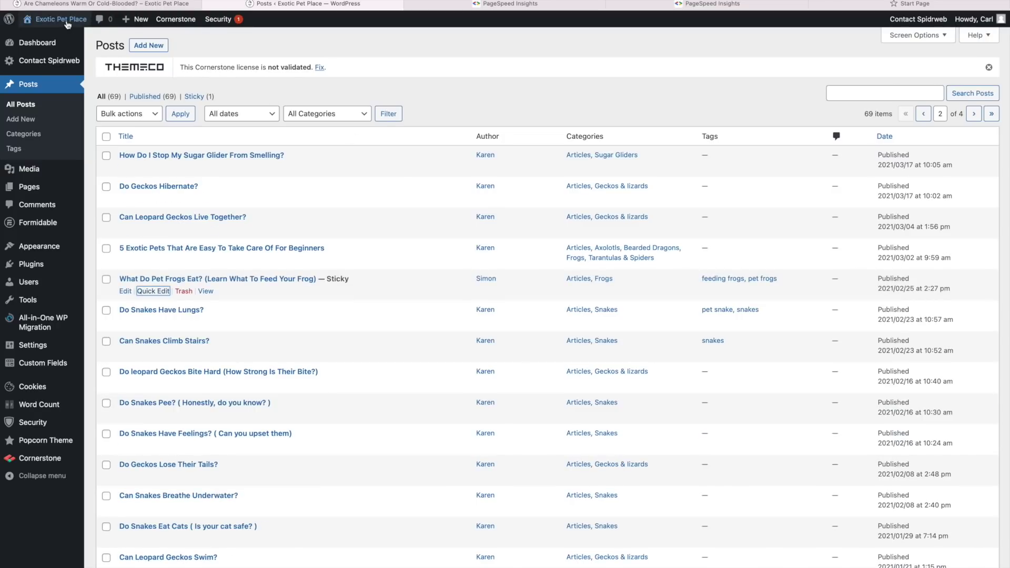
# Visit the Exotic Pet Place homepage from the admin bar's site name
pyautogui.click(79, 35)
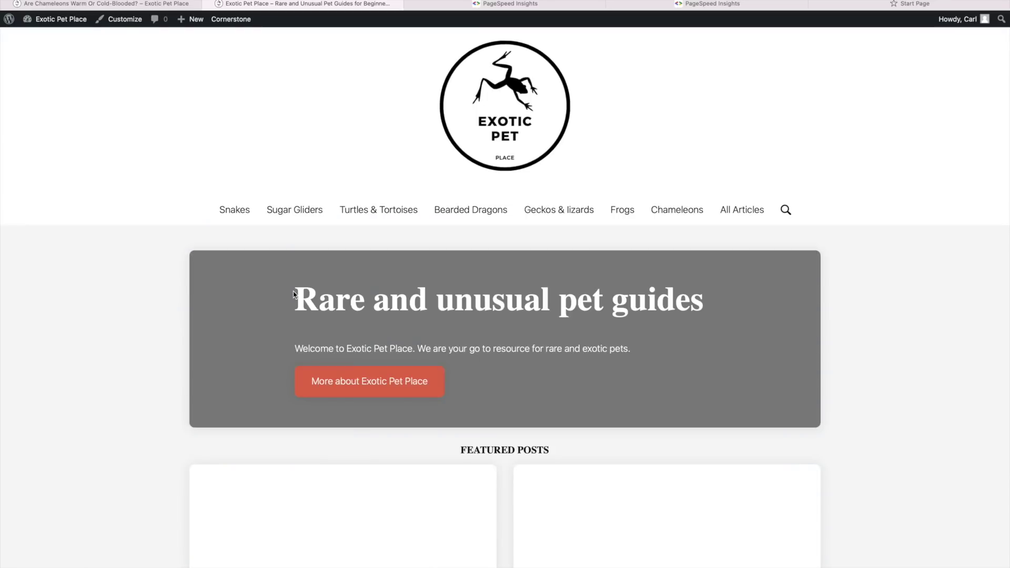
pyautogui.scroll(-4, 293, 294)
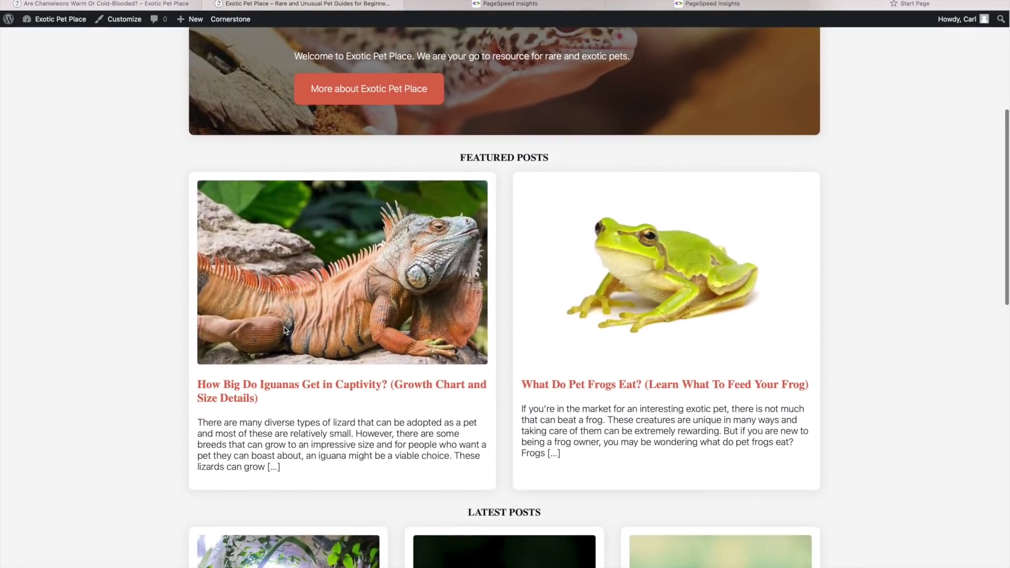
pyautogui.scroll(-1, 286, 330)
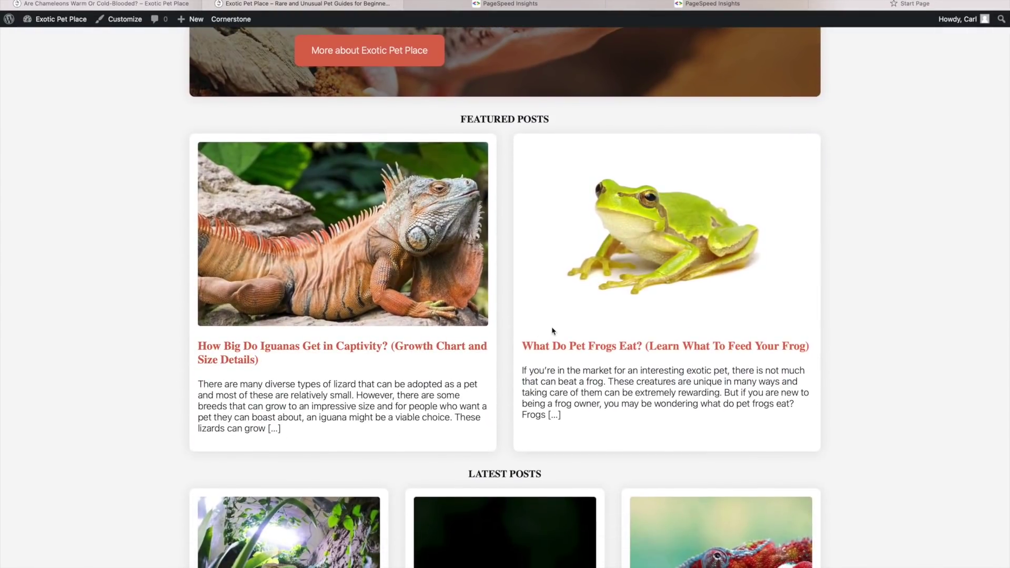
pyautogui.scroll(-3, 520, 336)
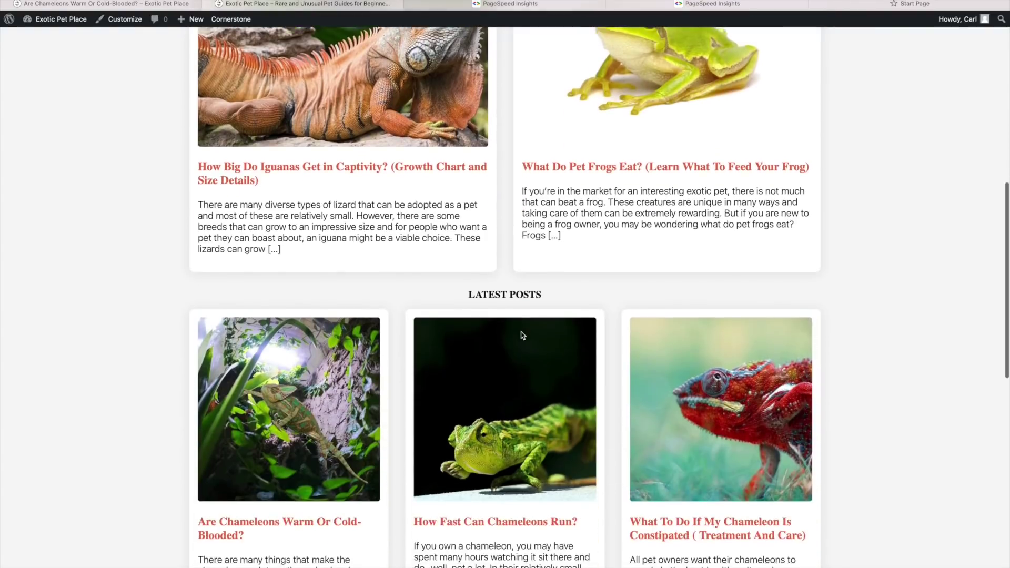
pyautogui.scroll(-2, 521, 336)
pyautogui.scroll(-1, 520, 336)
pyautogui.scroll(-2, 521, 335)
pyautogui.scroll(-2, 521, 335)
pyautogui.scroll(-4, 521, 335)
pyautogui.scroll(-1, 521, 335)
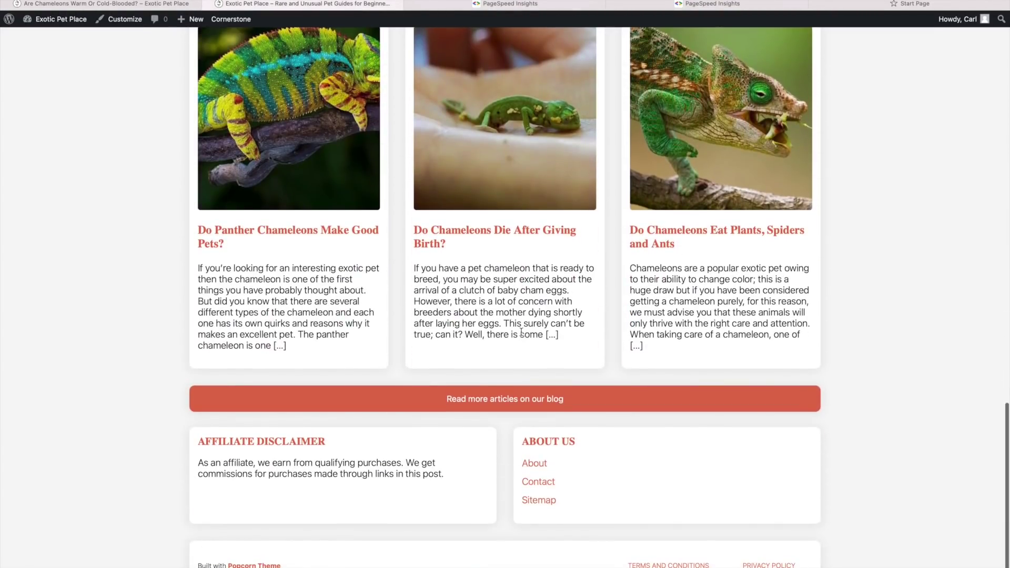
pyautogui.scroll(4, 520, 334)
pyautogui.scroll(6, 521, 332)
pyautogui.scroll(5, 521, 333)
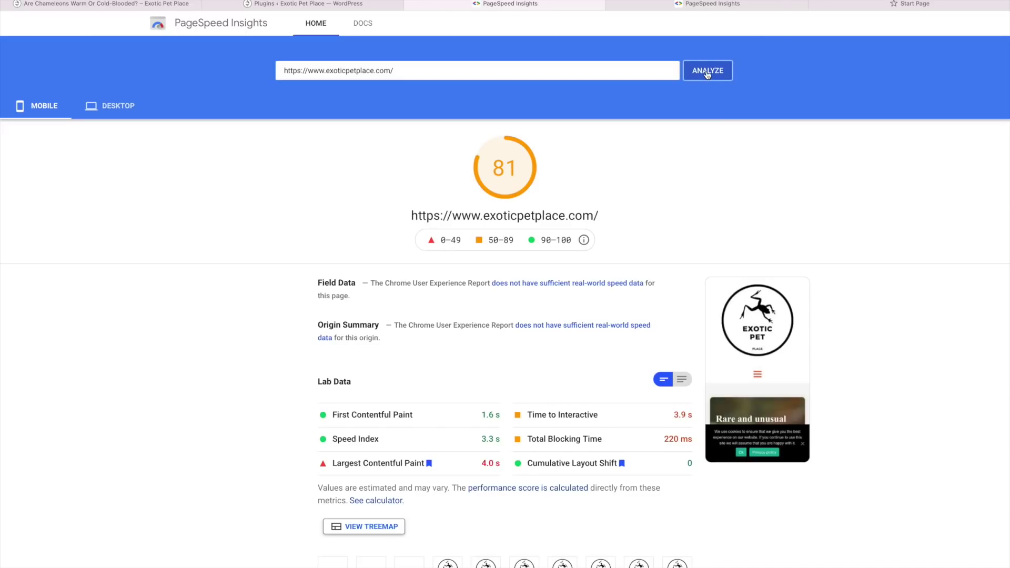
# Re-analyse the homepage, confirming 92 on mobile and 99 on desktop
pyautogui.click(706, 74)
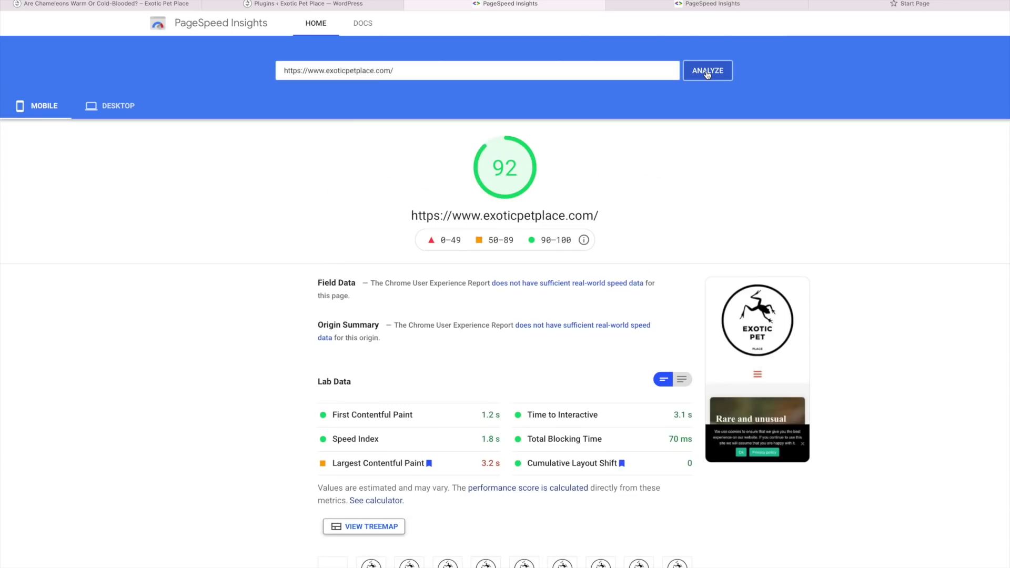
pyautogui.click(109, 106)
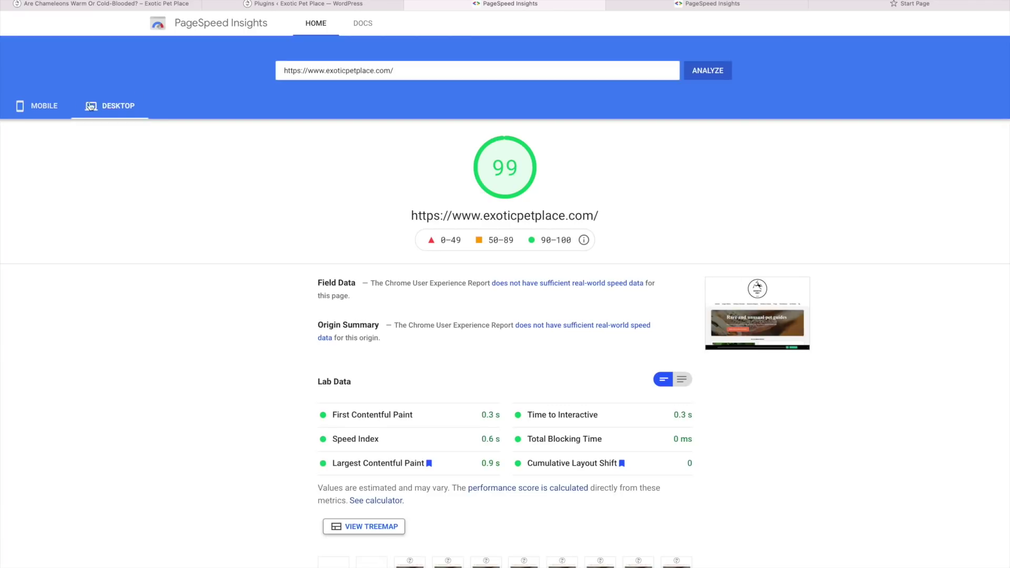
pyautogui.click(46, 106)
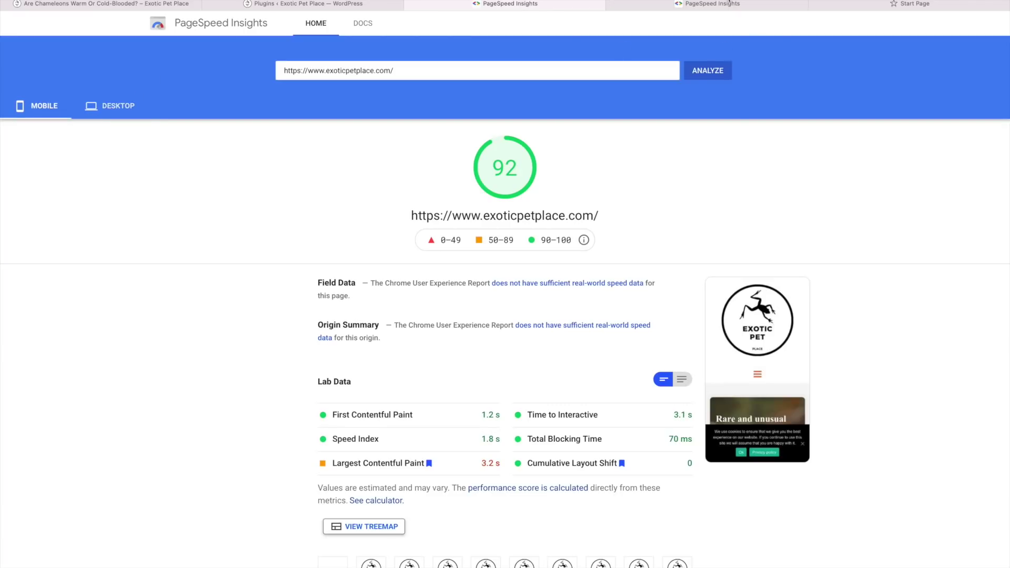
pyautogui.click(718, 4)
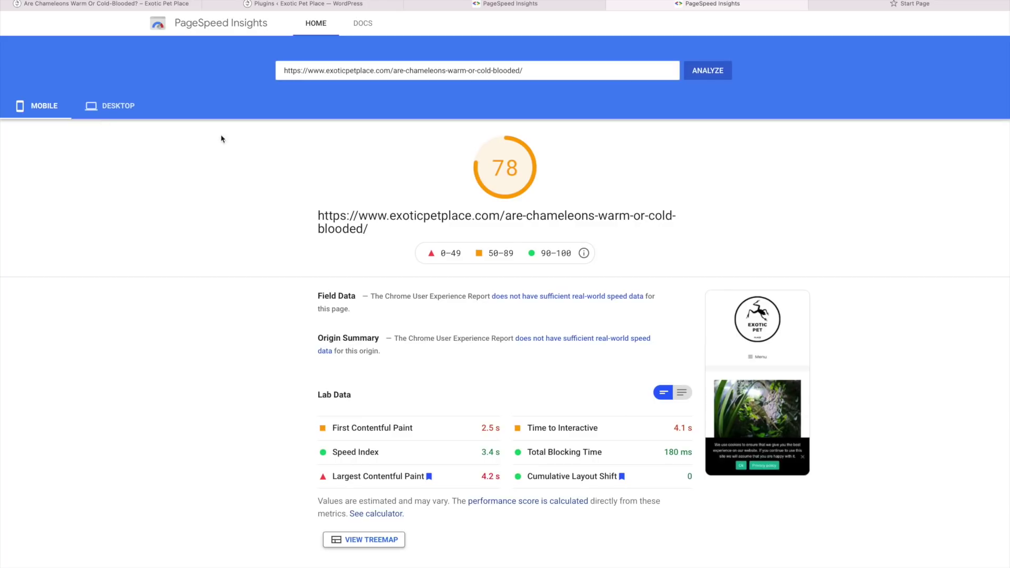
# Re-analyse the chameleon post, confirming 94 on mobile and 99 on desktop
pyautogui.click(718, 76)
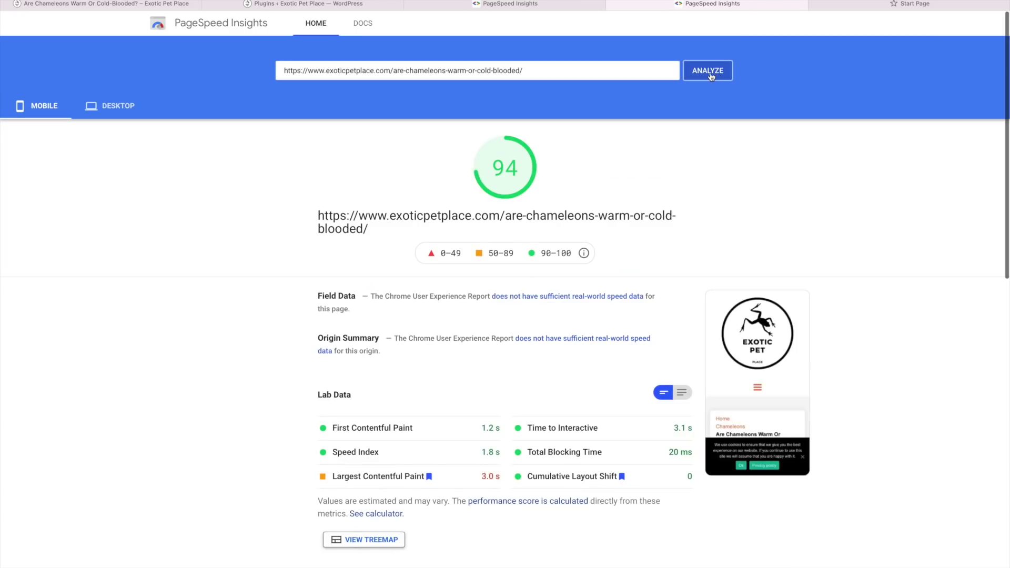
pyautogui.click(122, 107)
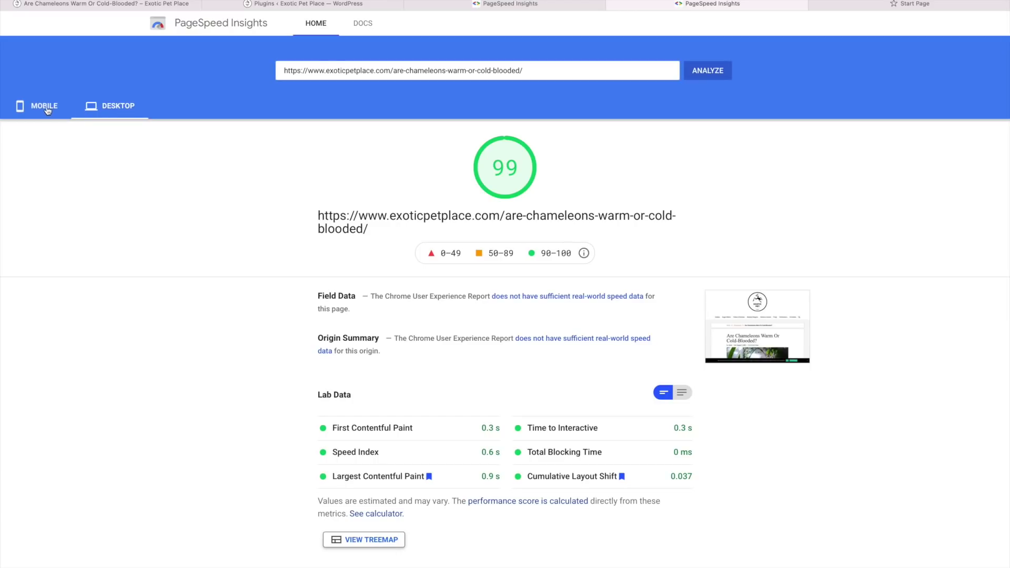
pyautogui.click(46, 110)
pyautogui.click(98, 109)
pyautogui.click(506, 11)
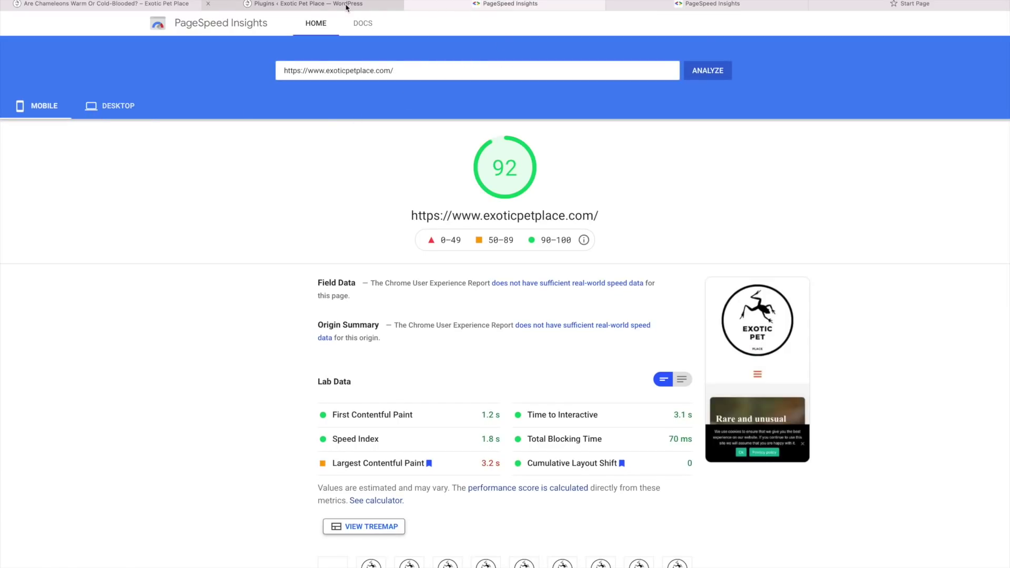